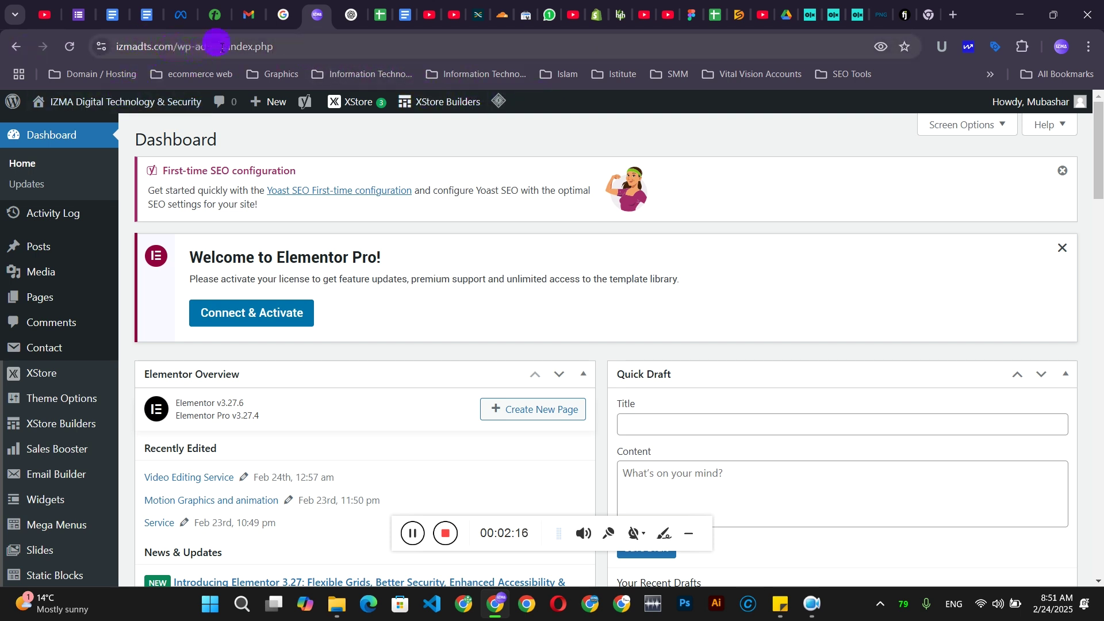
Open the add-plugins page from the installed plugins and search the plugin directory for "google site kit".
scroll(40, 241, "down", 10)
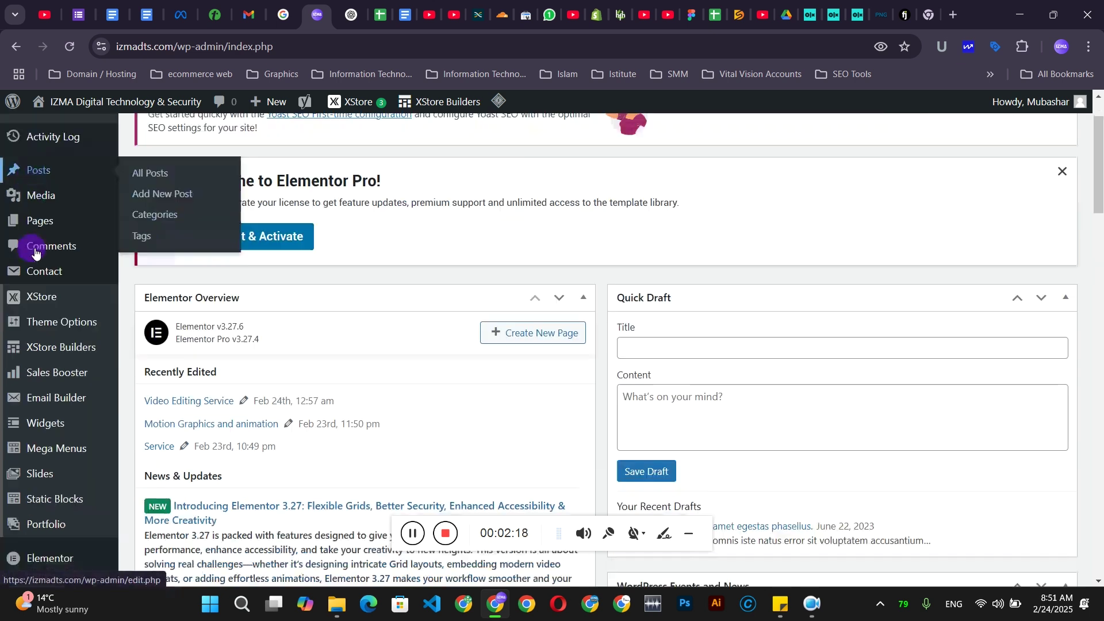
mouse_move(50, 367)
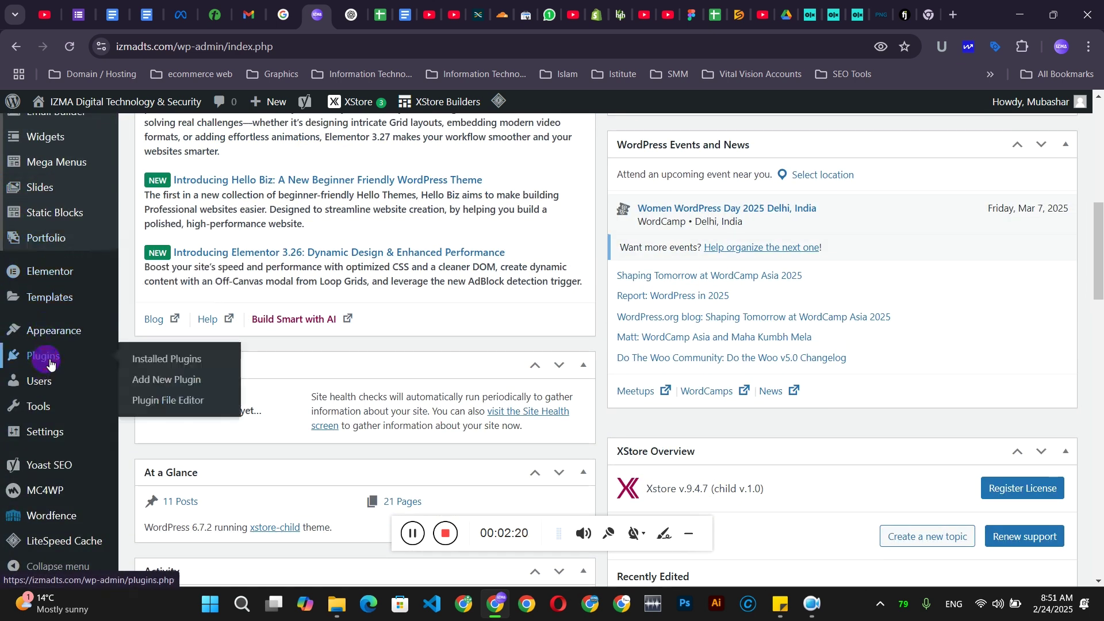
left_click(51, 364)
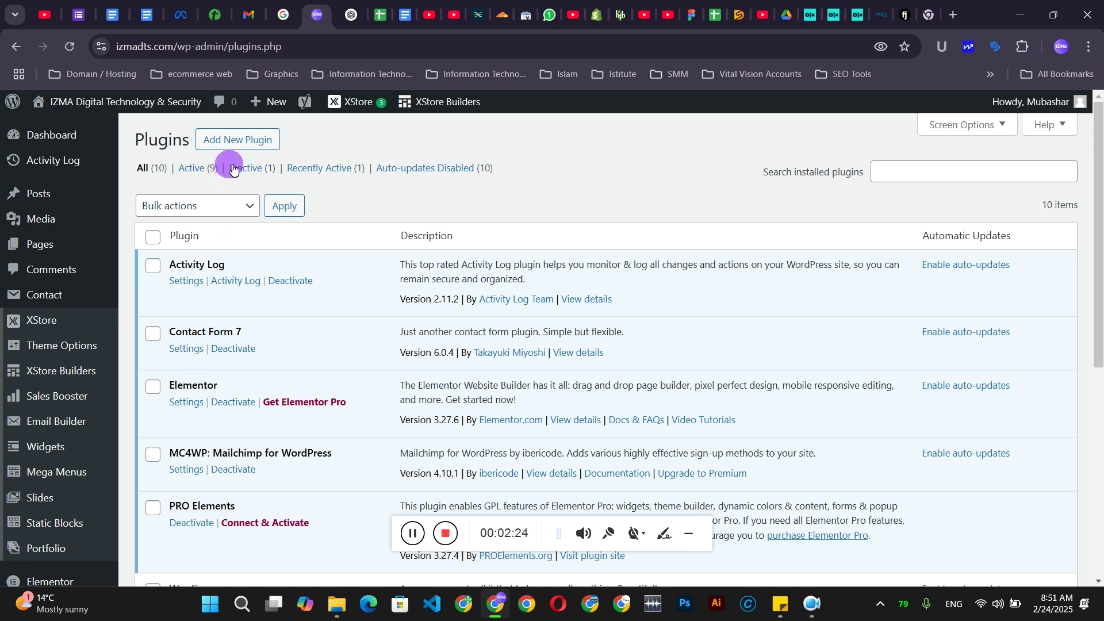
left_click(227, 146)
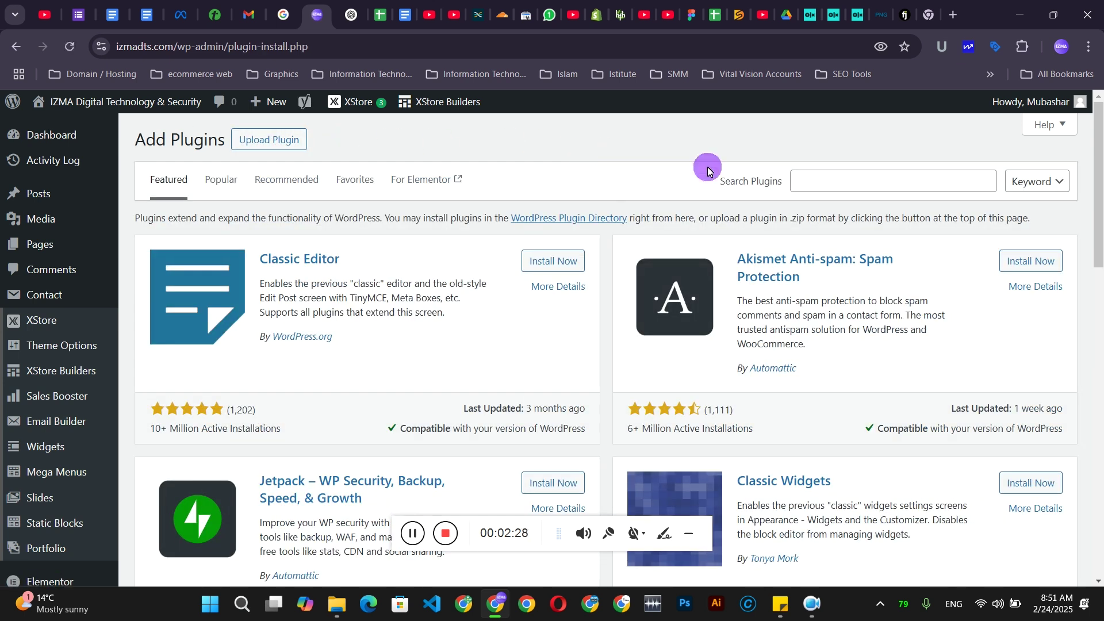
left_click(840, 179)
type("google sit")
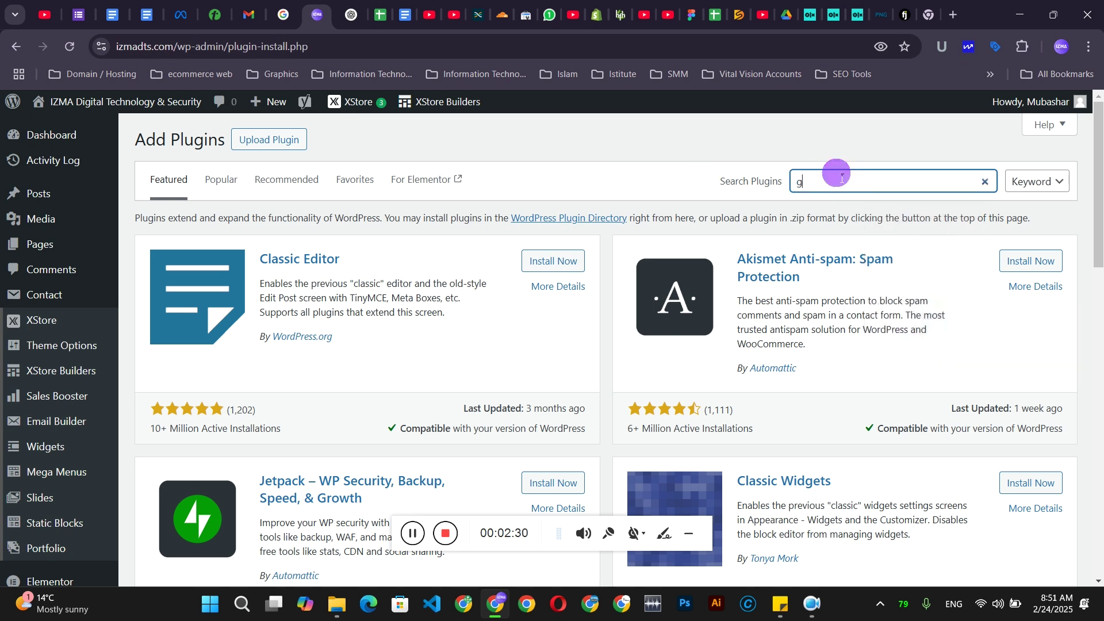
type("e kit")
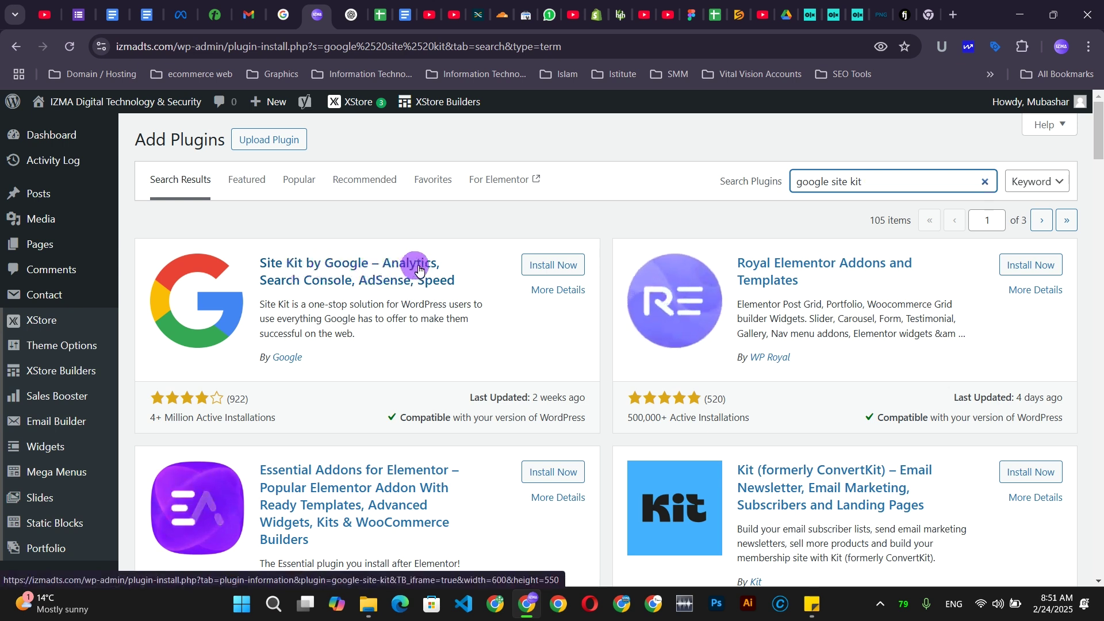
Install and activate the Site Kit by Google plugin.
left_click_drag(266, 362, 334, 357)
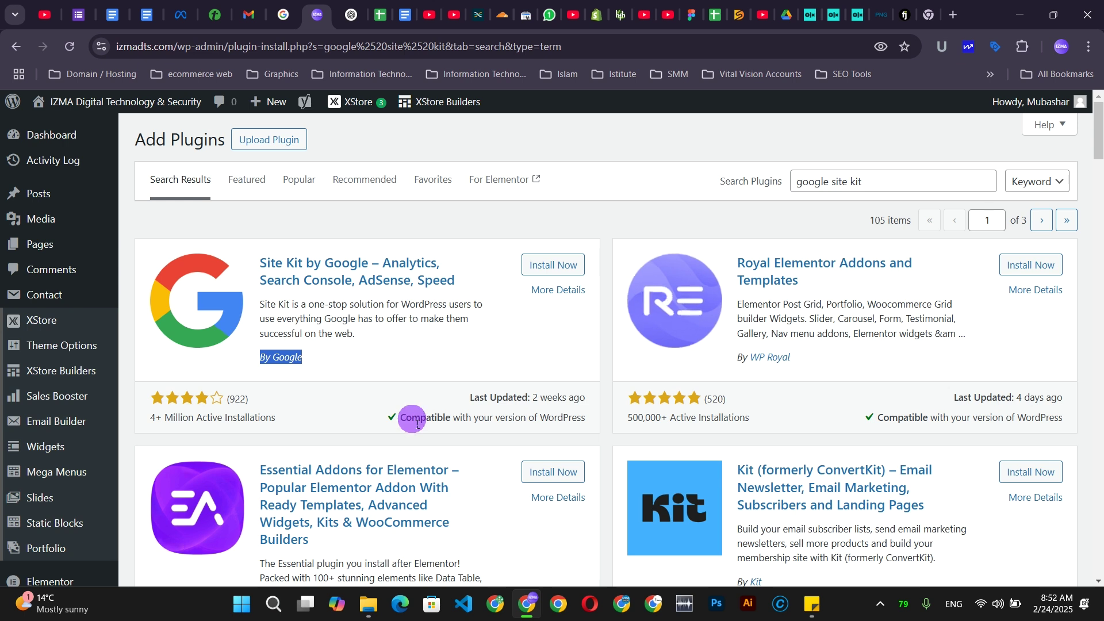
left_click(552, 268)
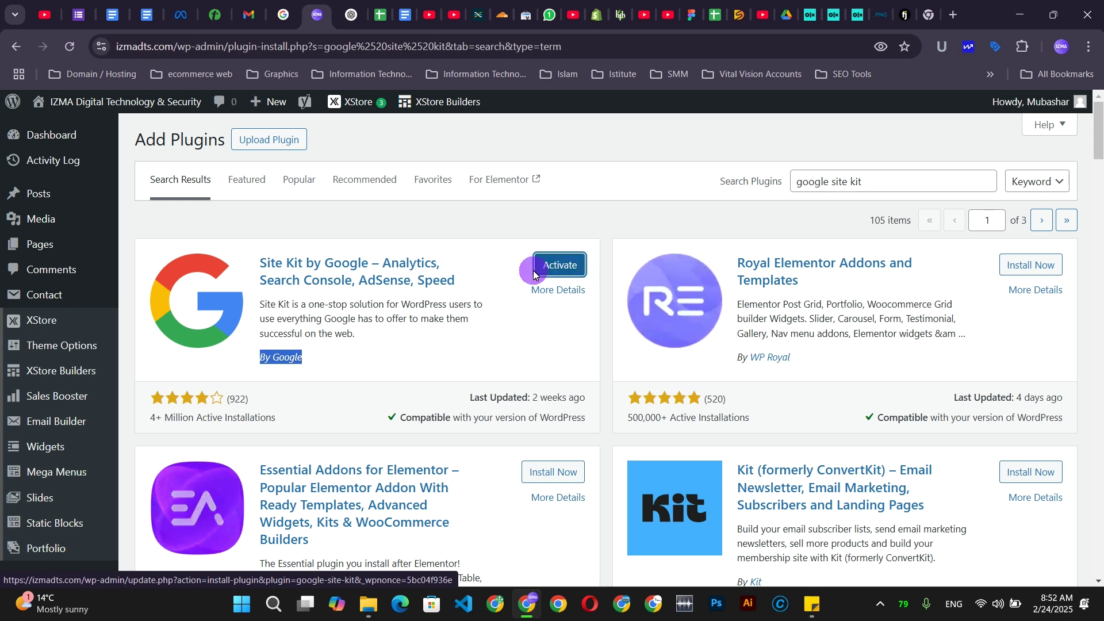
left_click(549, 275)
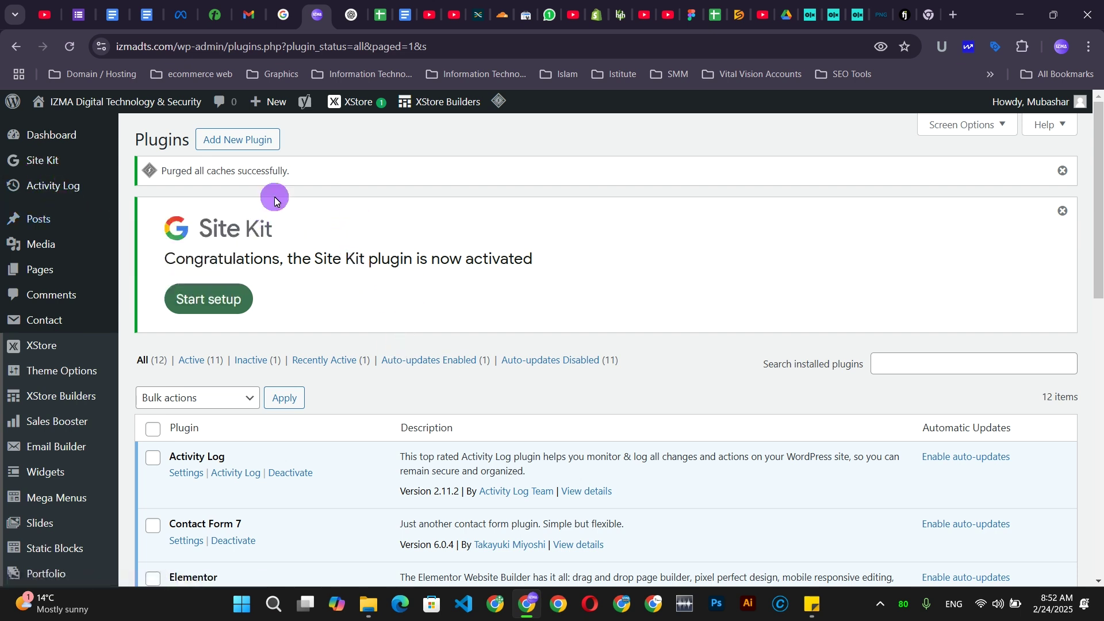
left_click(927, 16)
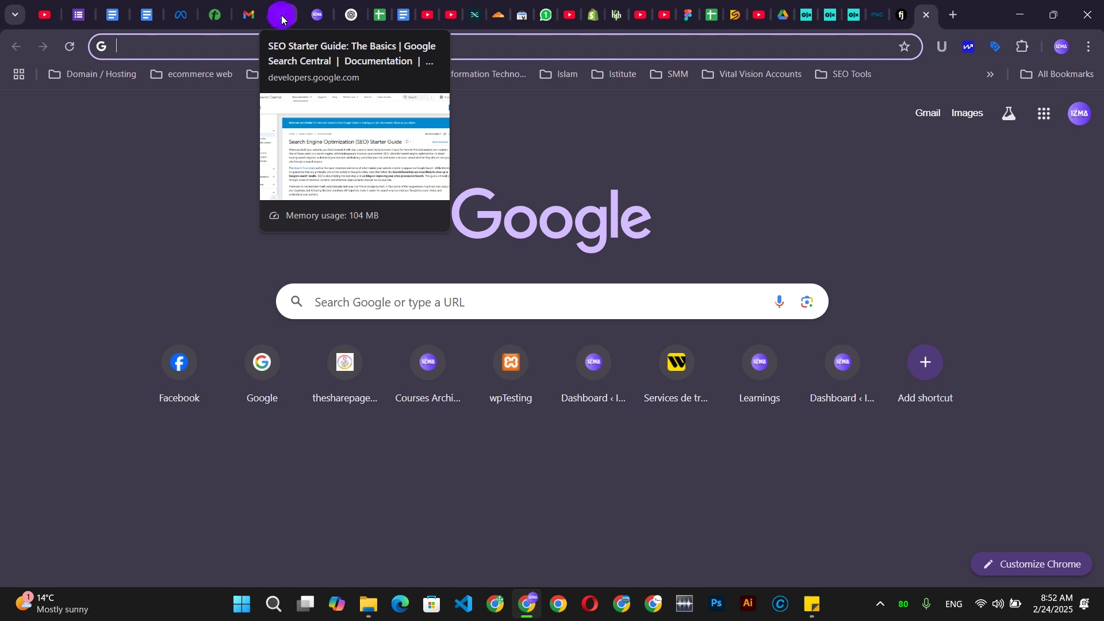
left_click(318, 19)
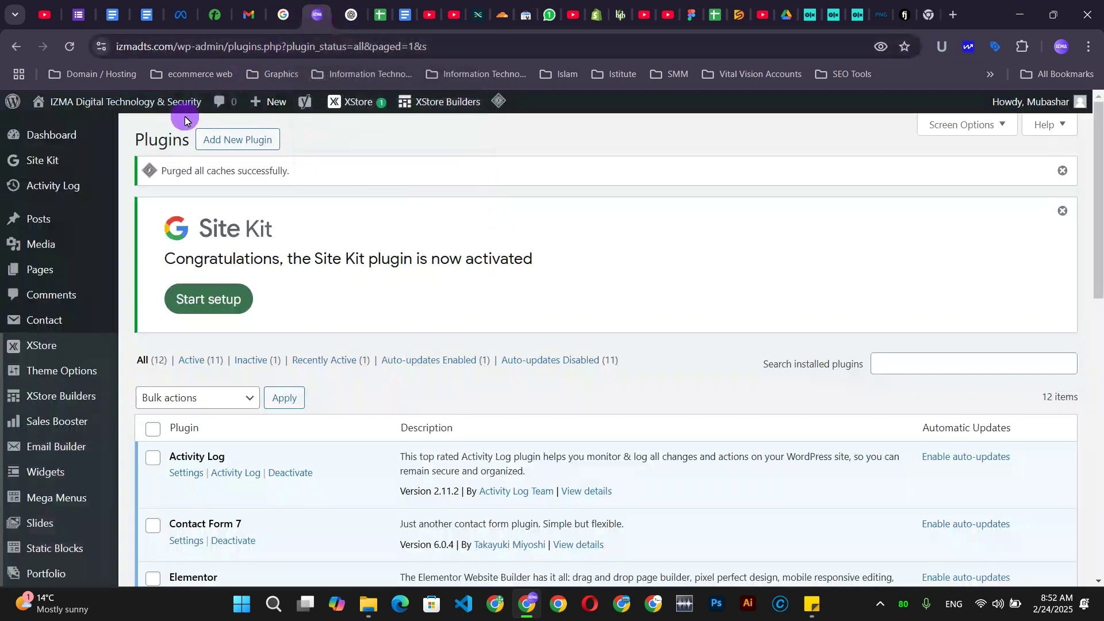
left_click(292, 19)
left_click(311, 20)
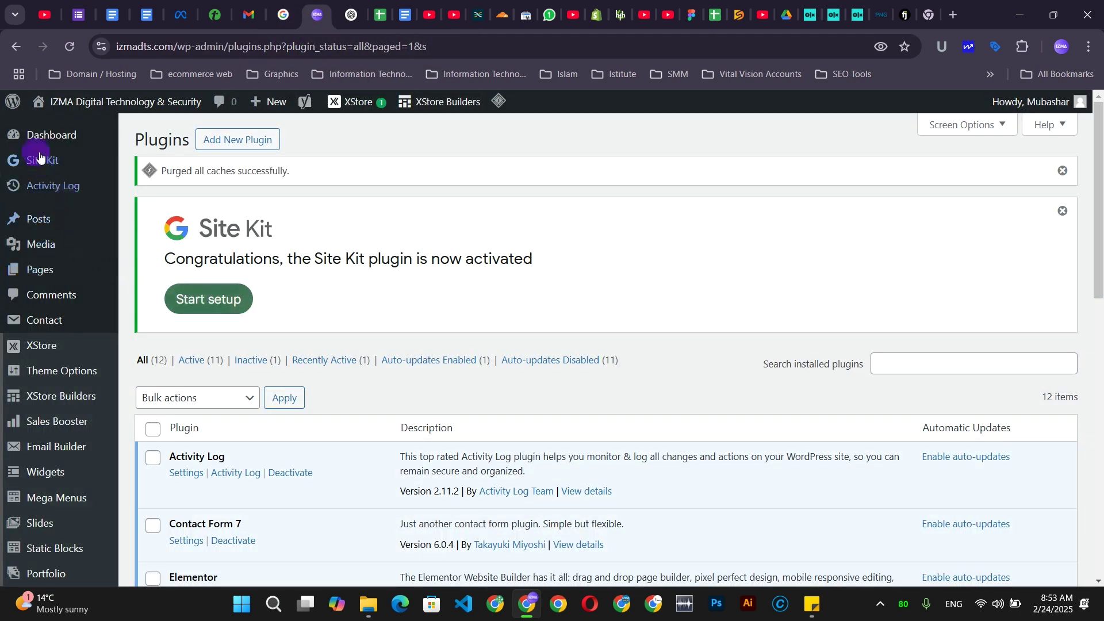
Start the Site Kit setup and include connecting Google Analytics in it.
mouse_move(51, 168)
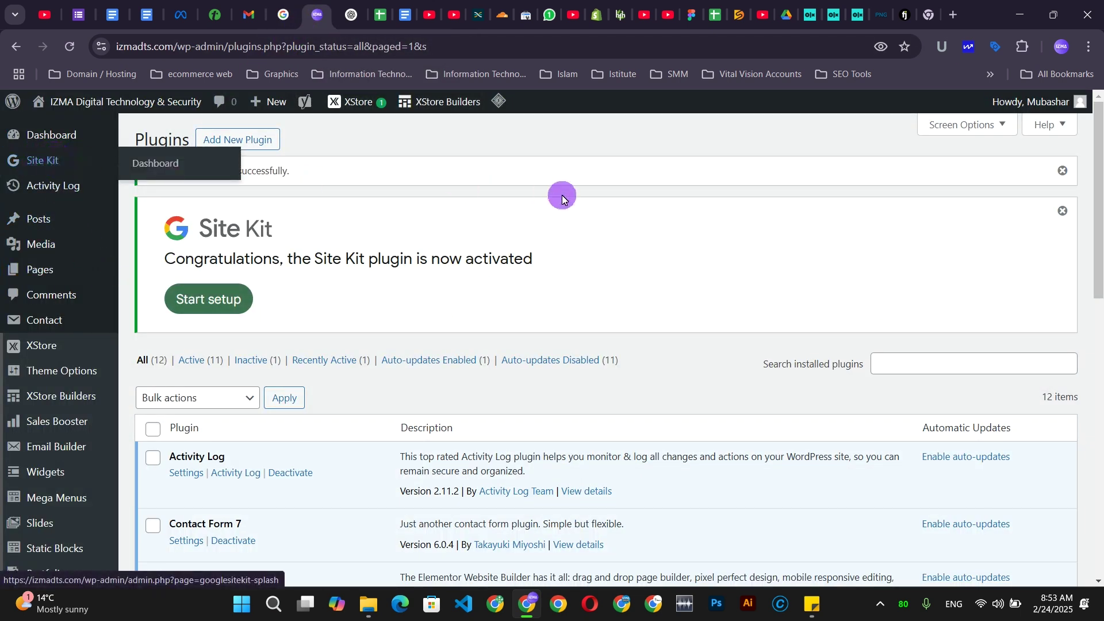
left_click(212, 307)
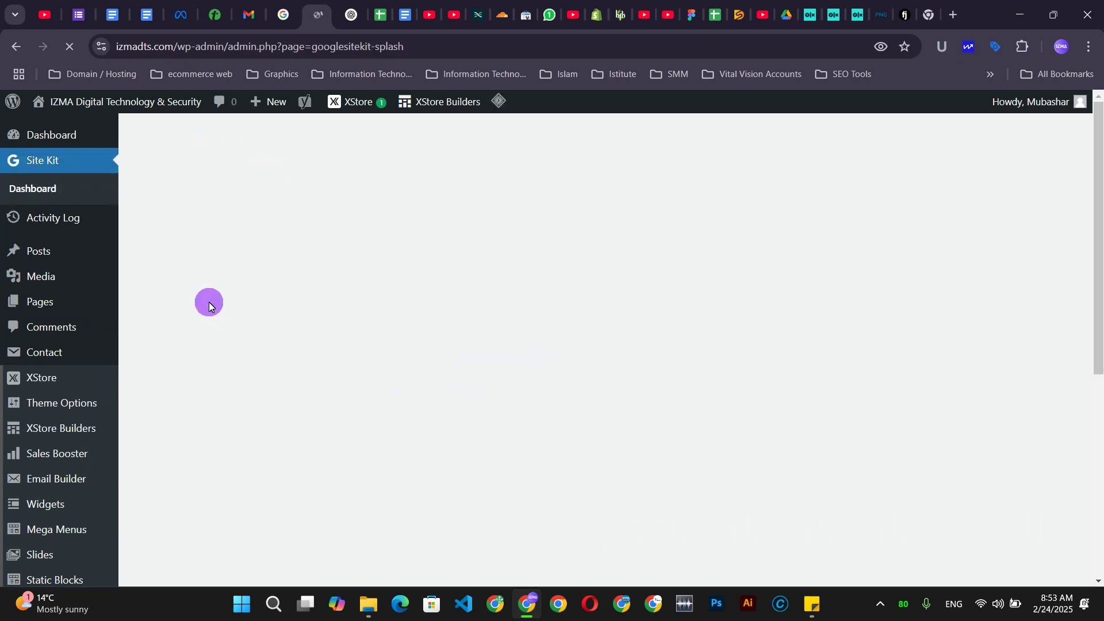
scroll(233, 239, "down", 3)
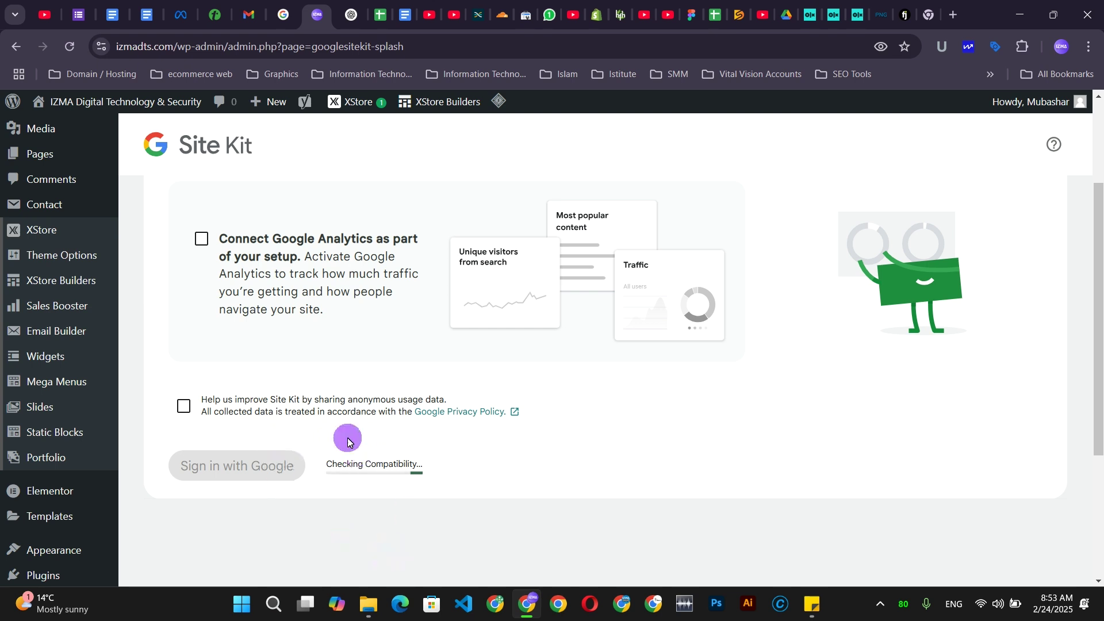
left_click(202, 241)
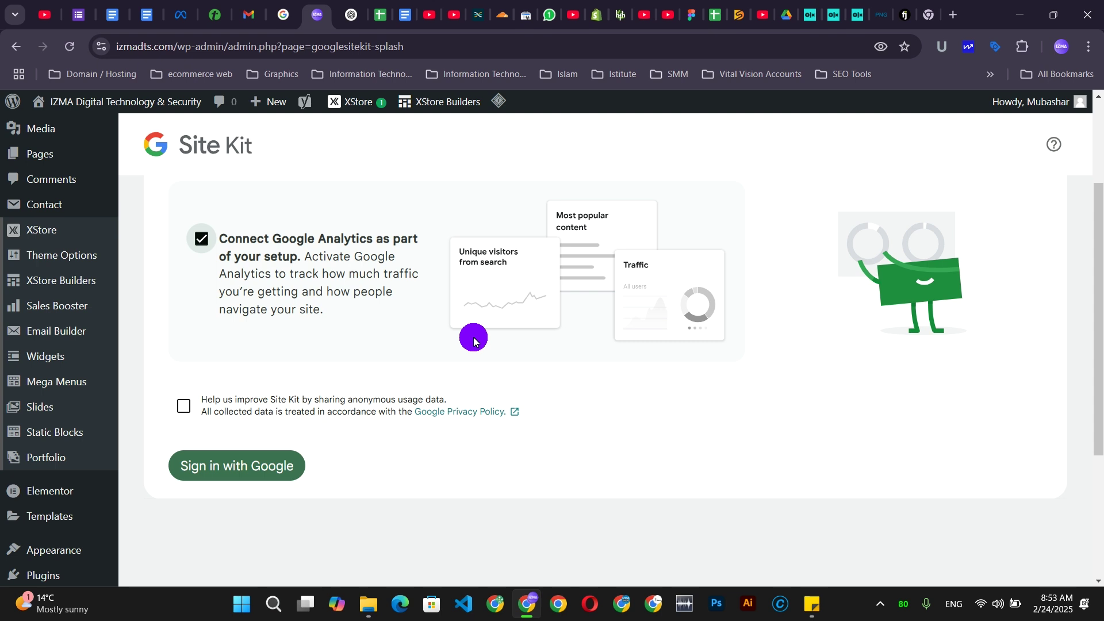
Sign in to Site Kit with the site's Google account and grant it access to that account.
left_click(248, 471)
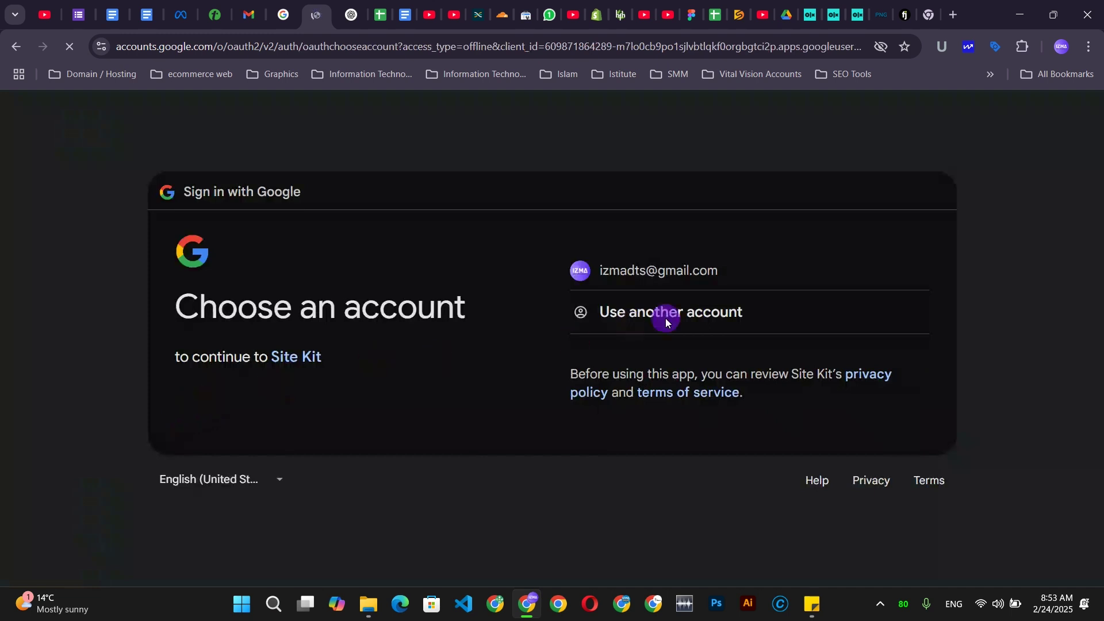
left_click(686, 272)
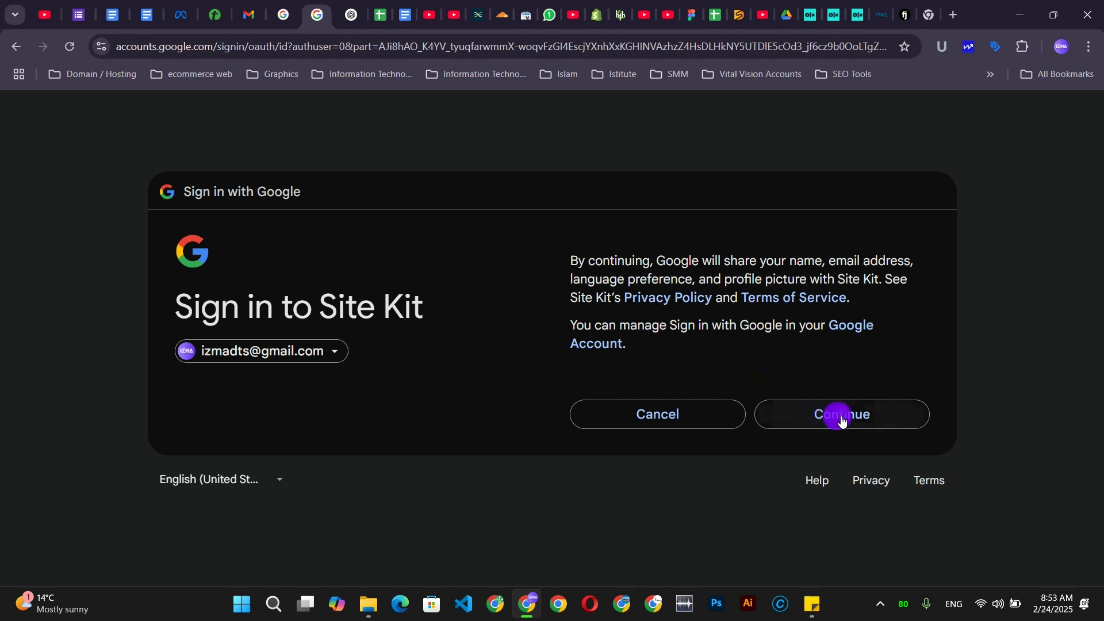
left_click(840, 415)
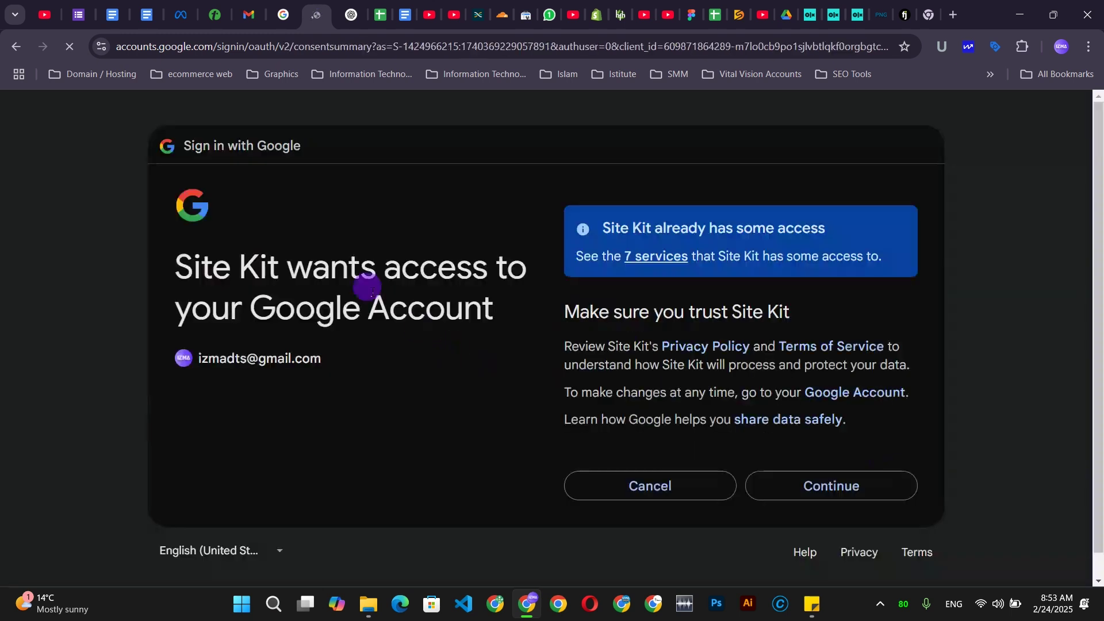
left_click(853, 487)
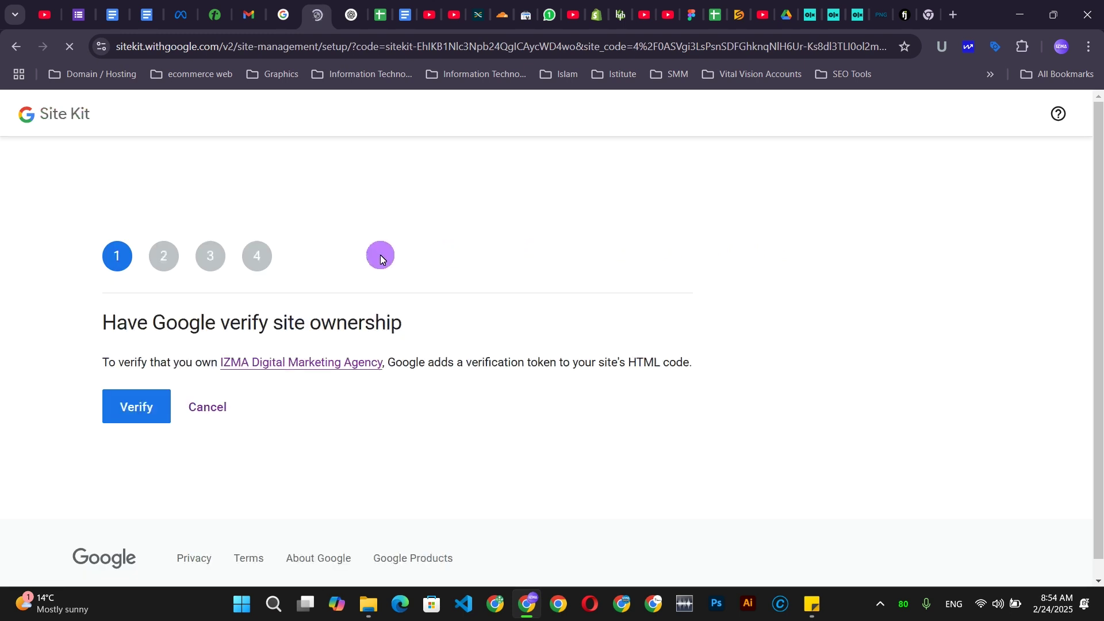
Have Google verify ownership of the site and set up Search Console for it.
left_click(153, 420)
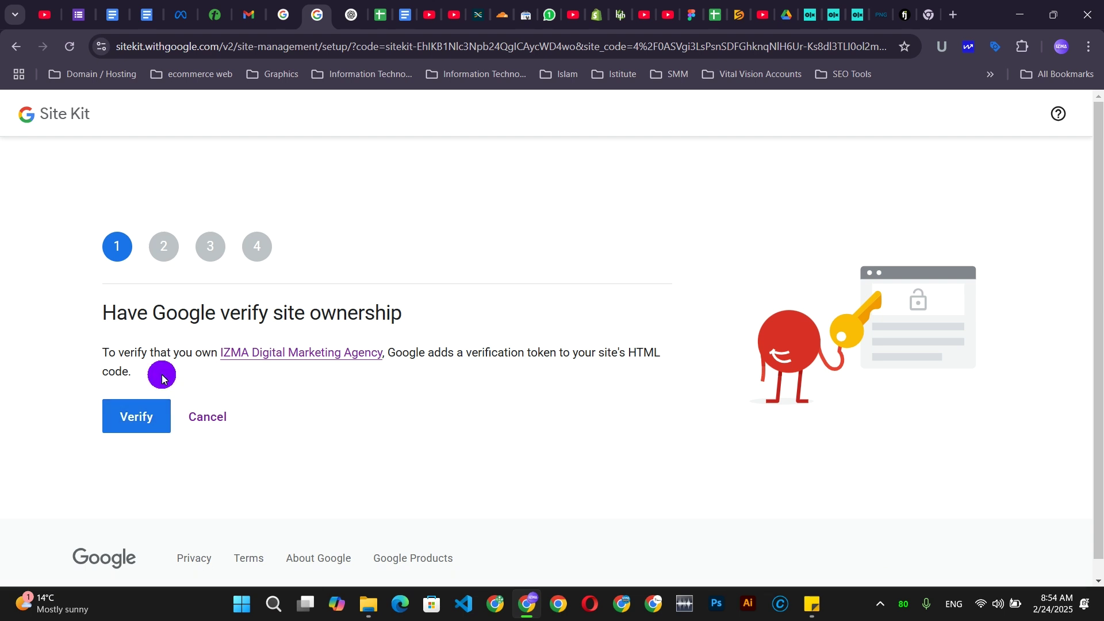
left_click(138, 420)
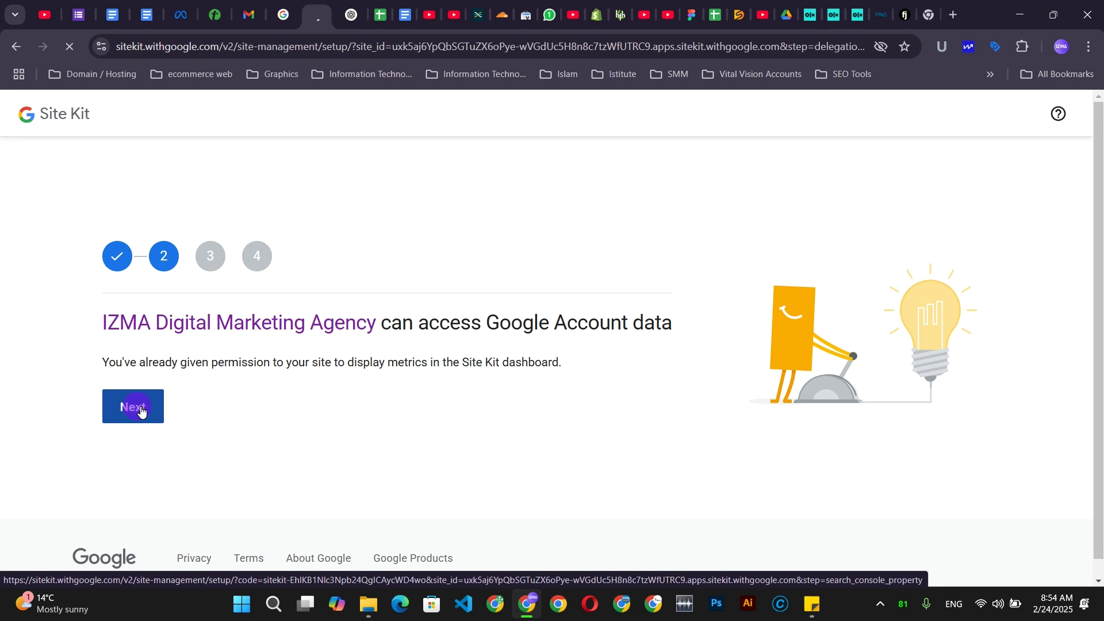
left_click(141, 411)
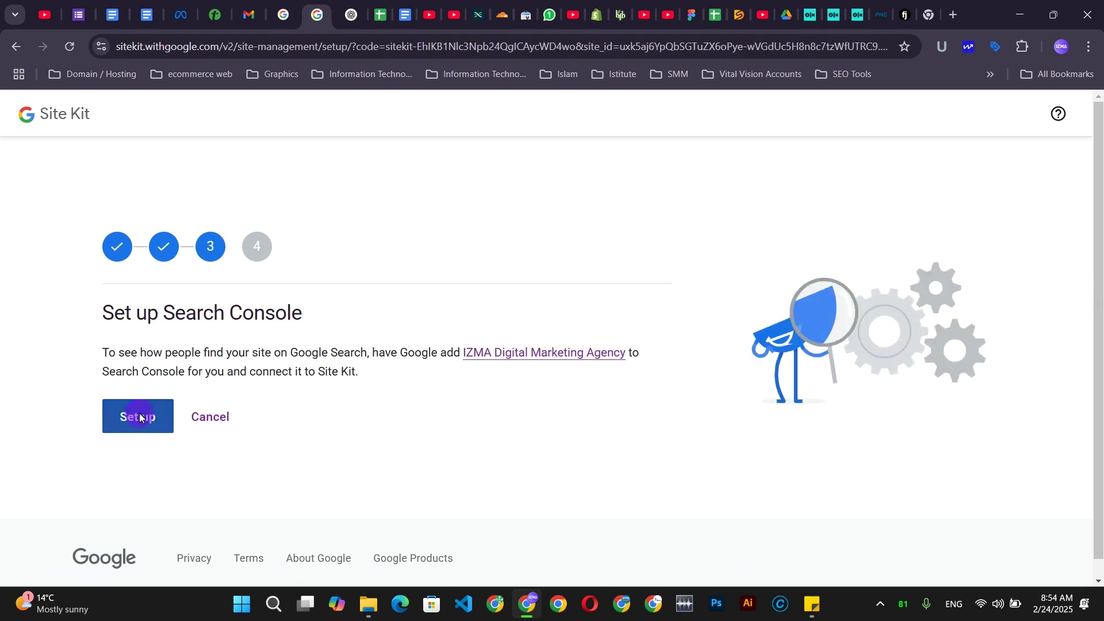
left_click(140, 418)
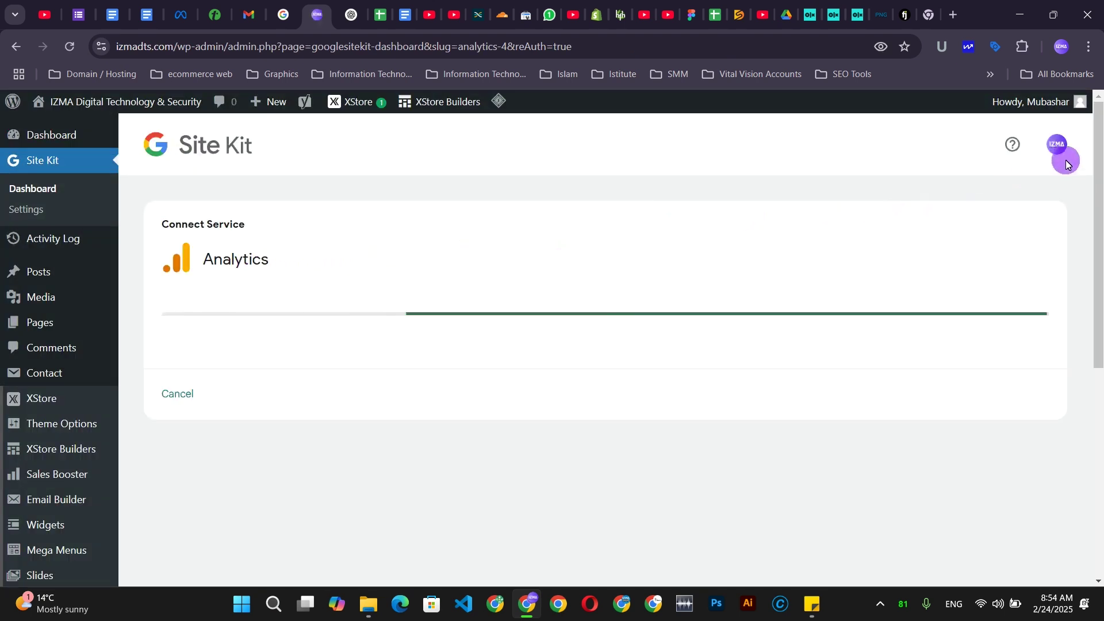
mouse_move(1058, 149)
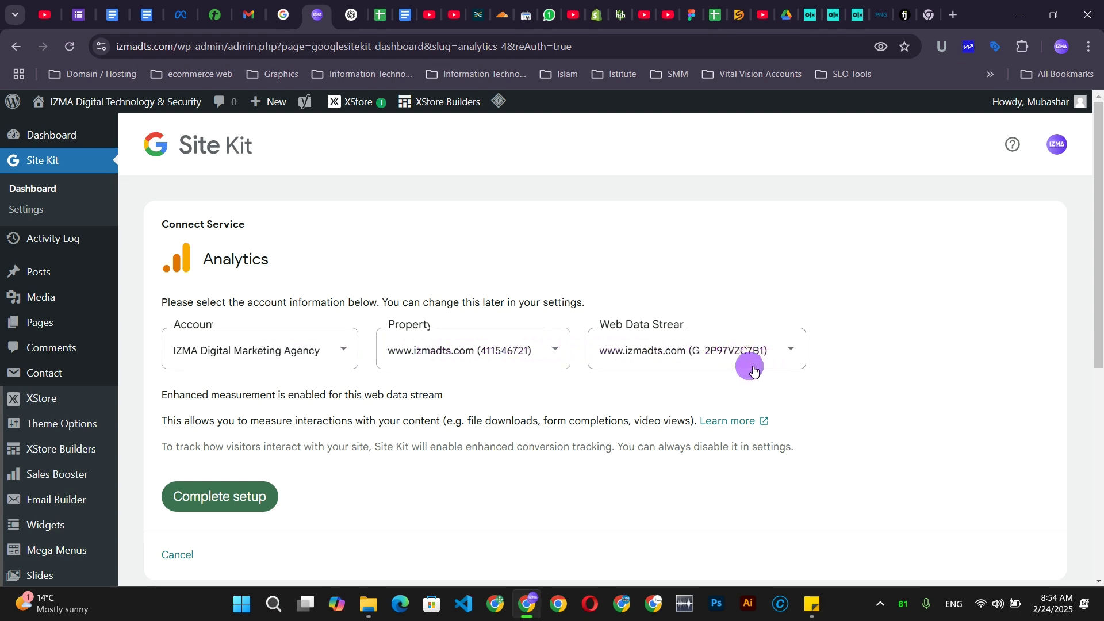
left_click(224, 498)
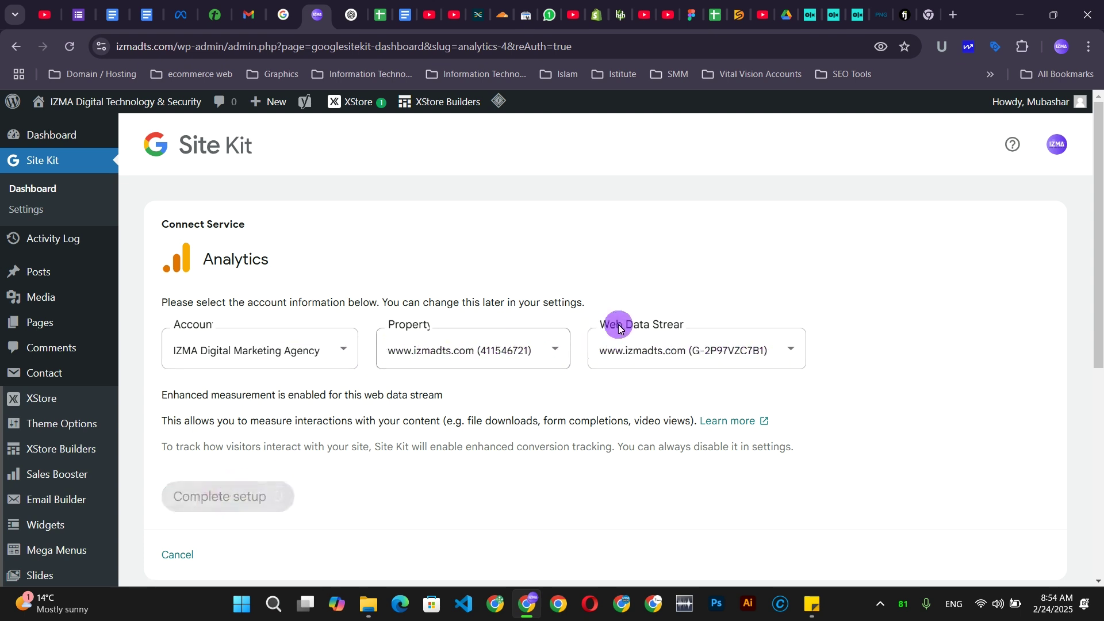
left_click(795, 345)
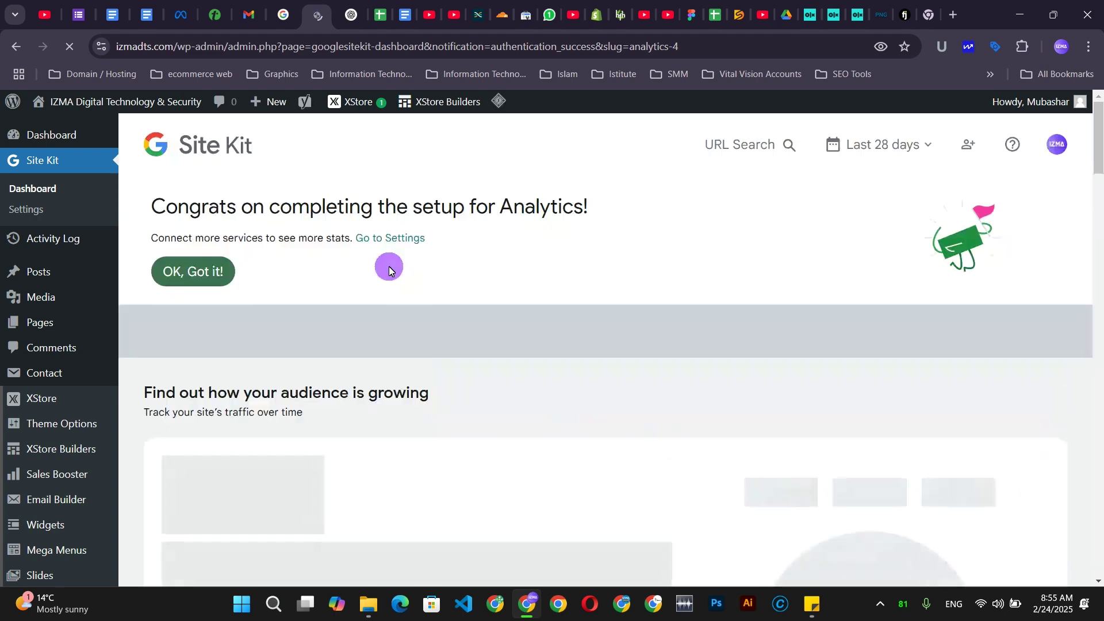
left_click(188, 272)
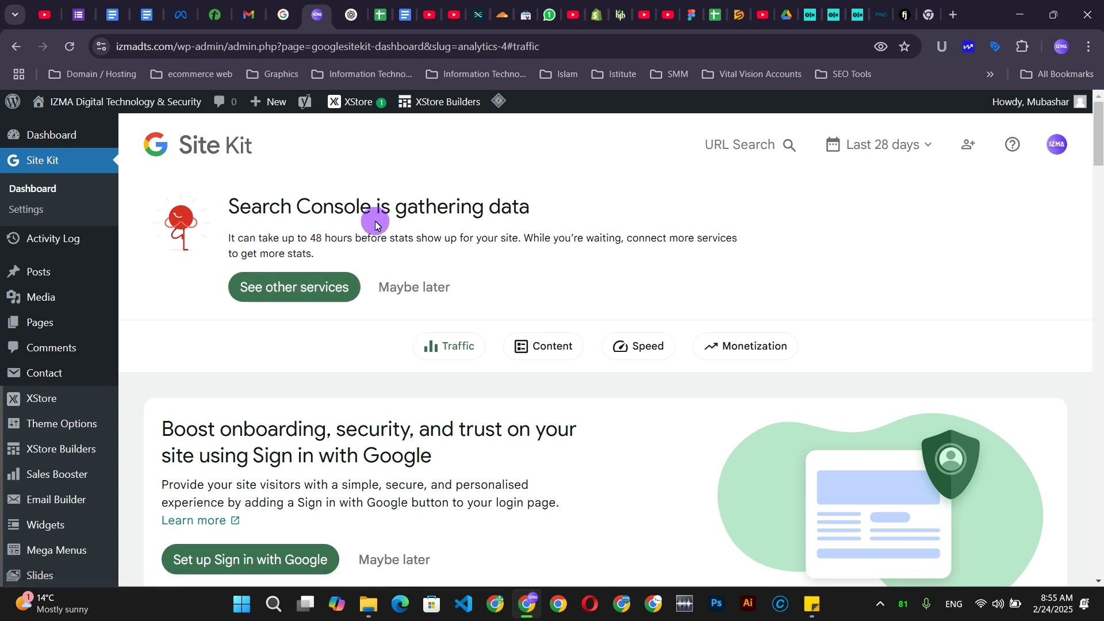
Review the additional services that can be connected in the Site Kit settings.
left_click(278, 288)
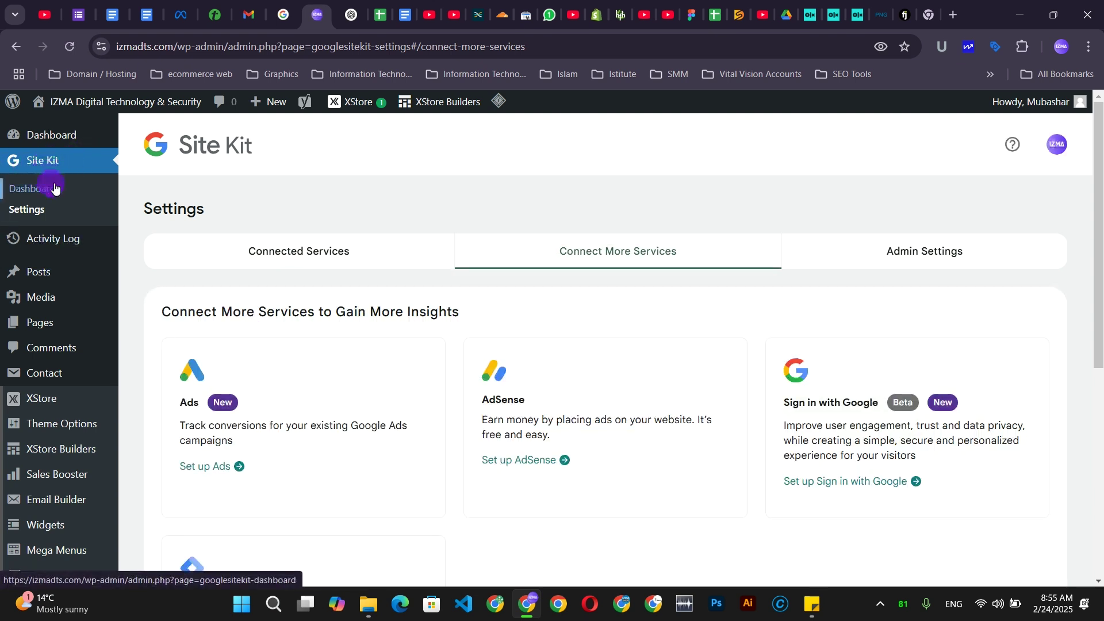
scroll(264, 337, "down", 1)
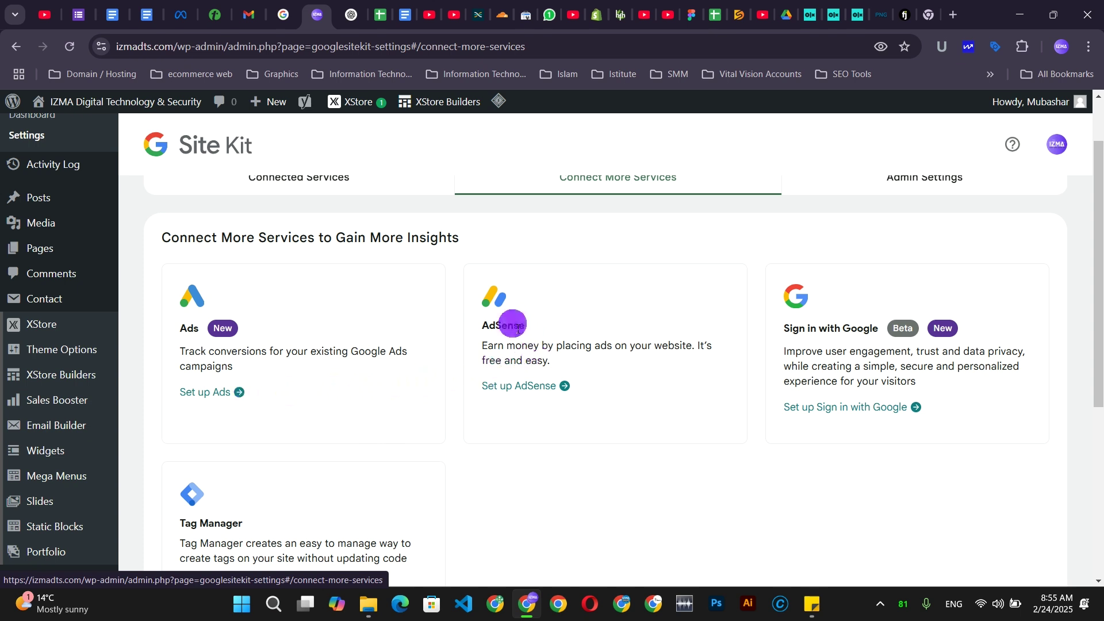
scroll(515, 325, "down", 2)
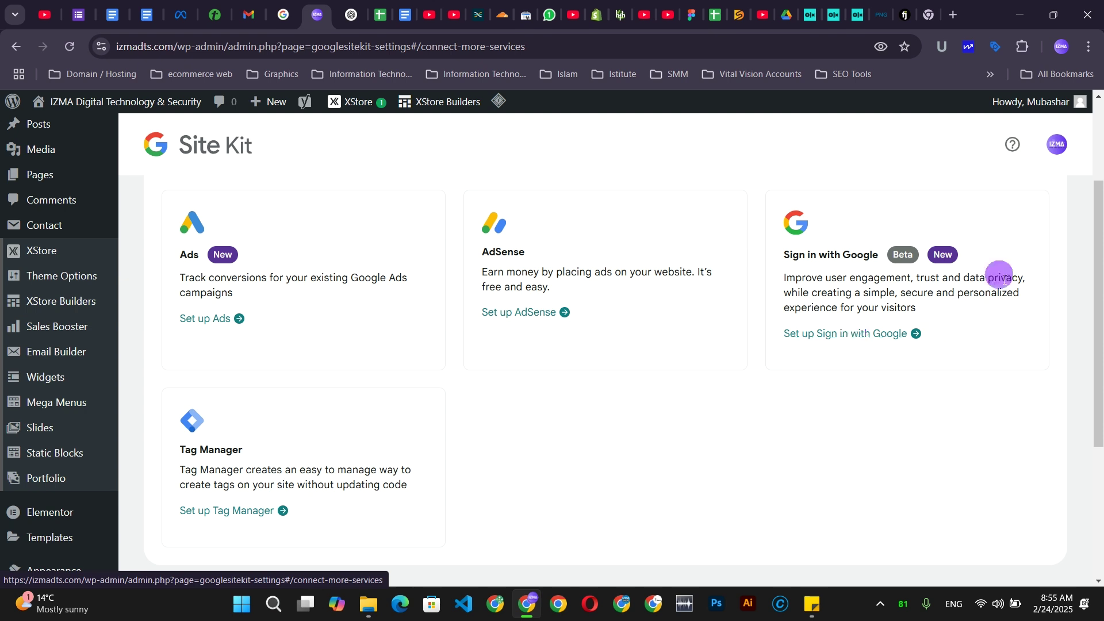
scroll(678, 276, "up", 1)
scroll(678, 276, "up", 1)
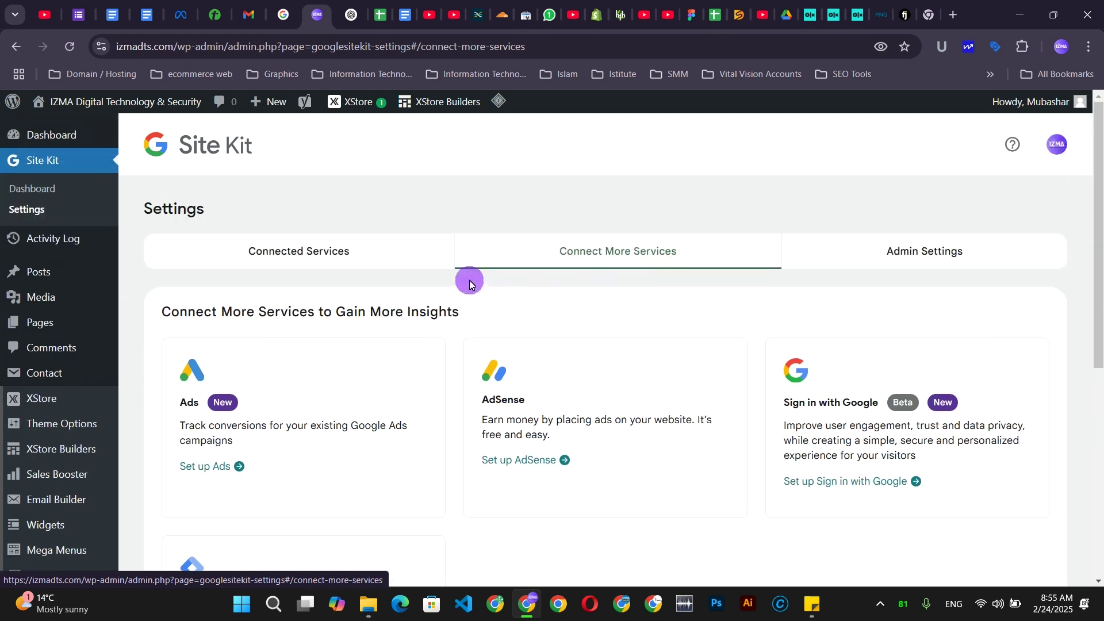
Enable consent mode in the Site Kit admin settings.
left_click(877, 262)
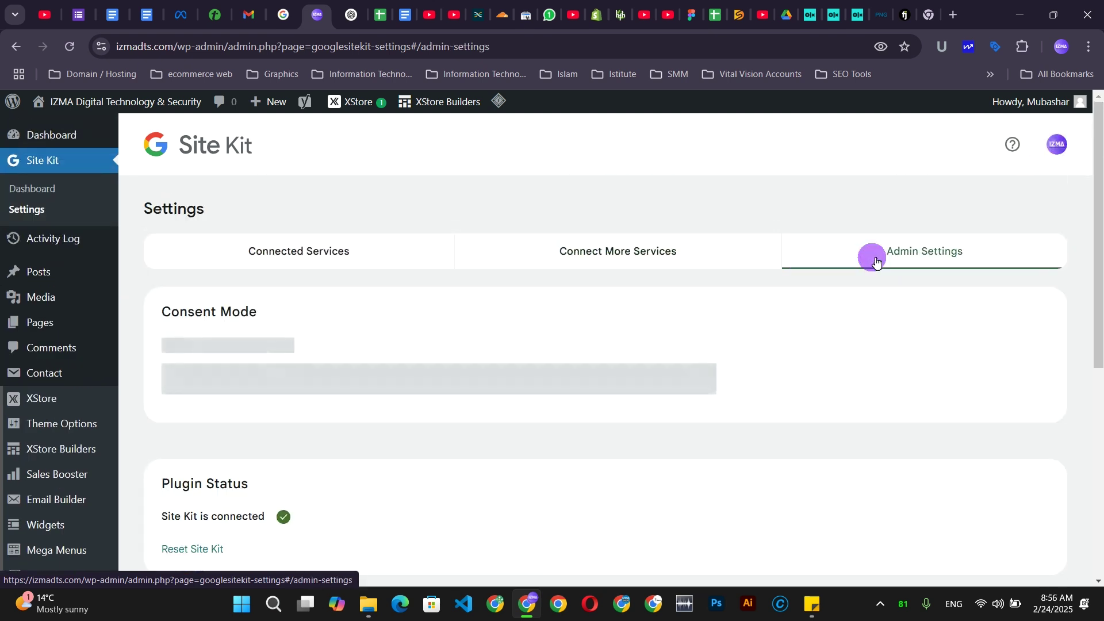
scroll(211, 327, "down", 2)
scroll(259, 315, "up", 2)
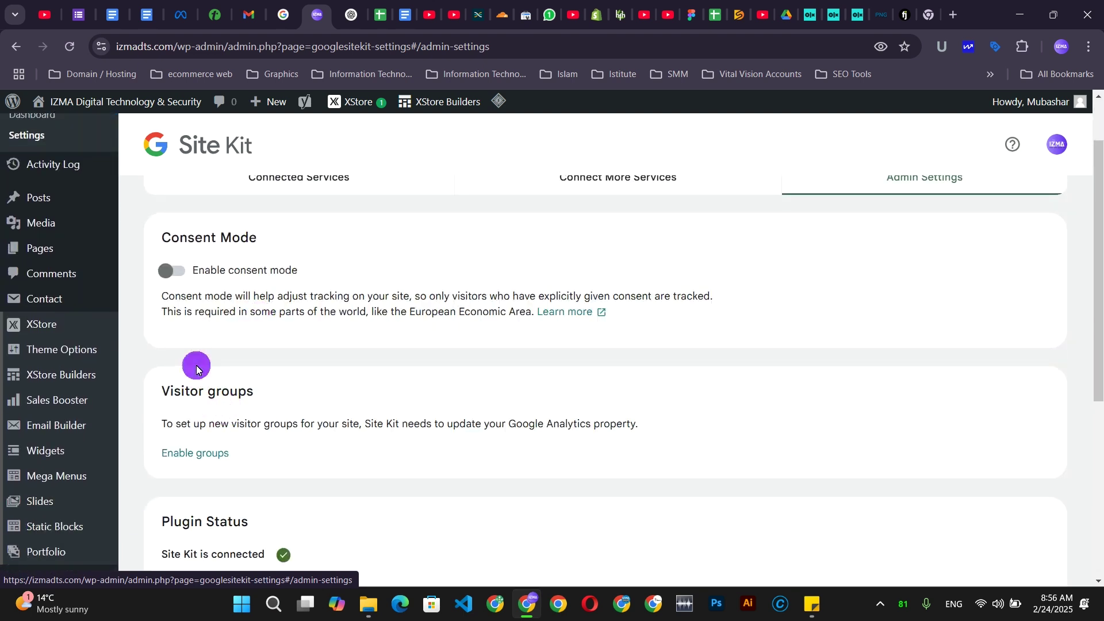
scroll(193, 361, "up", 1)
left_click(172, 345)
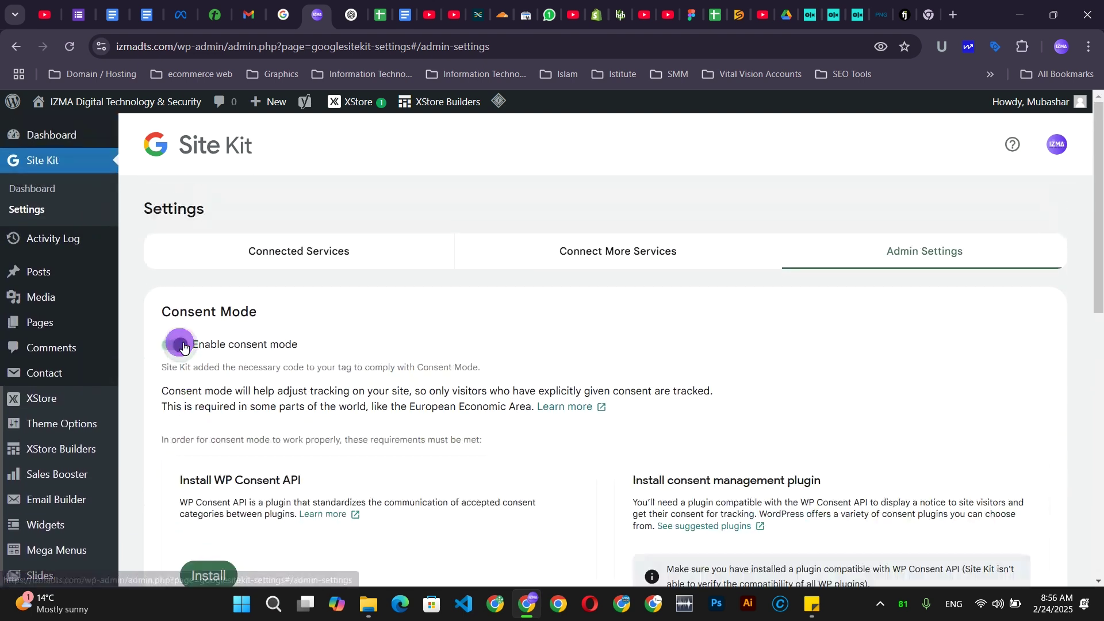
Install the WP Consent API plugin required for consent mode.
scroll(181, 350, "down", 2)
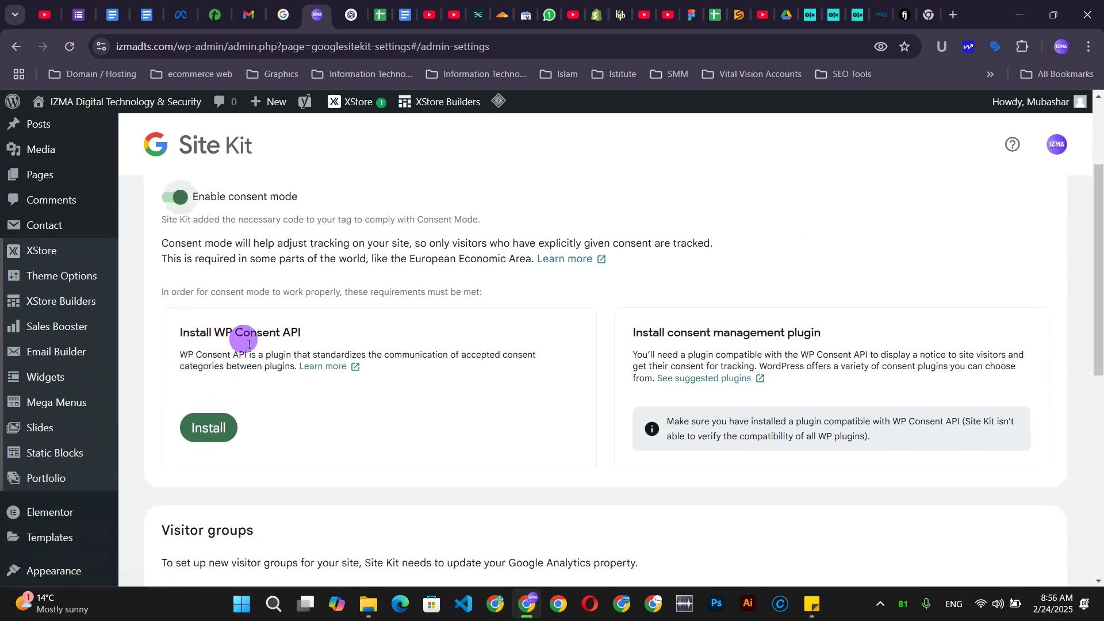
left_click(223, 425)
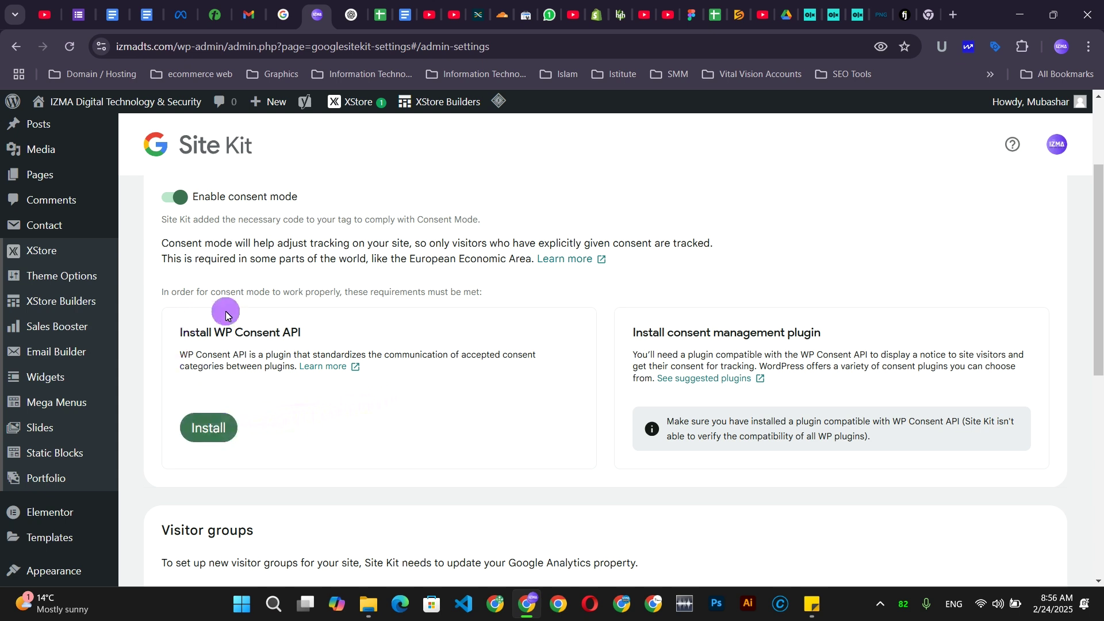
Enable visitor groups and grant Site Kit the requested access with the existing Google account.
scroll(265, 287, "down", 3)
scroll(262, 295, "down", 3)
scroll(247, 289, "up", 2)
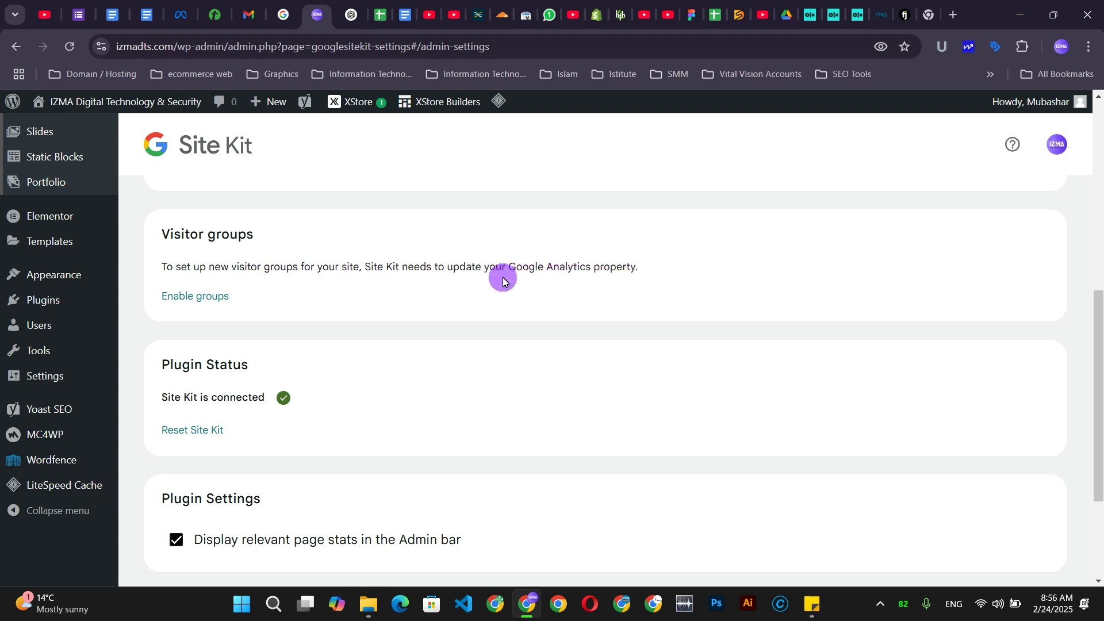
left_click(178, 294)
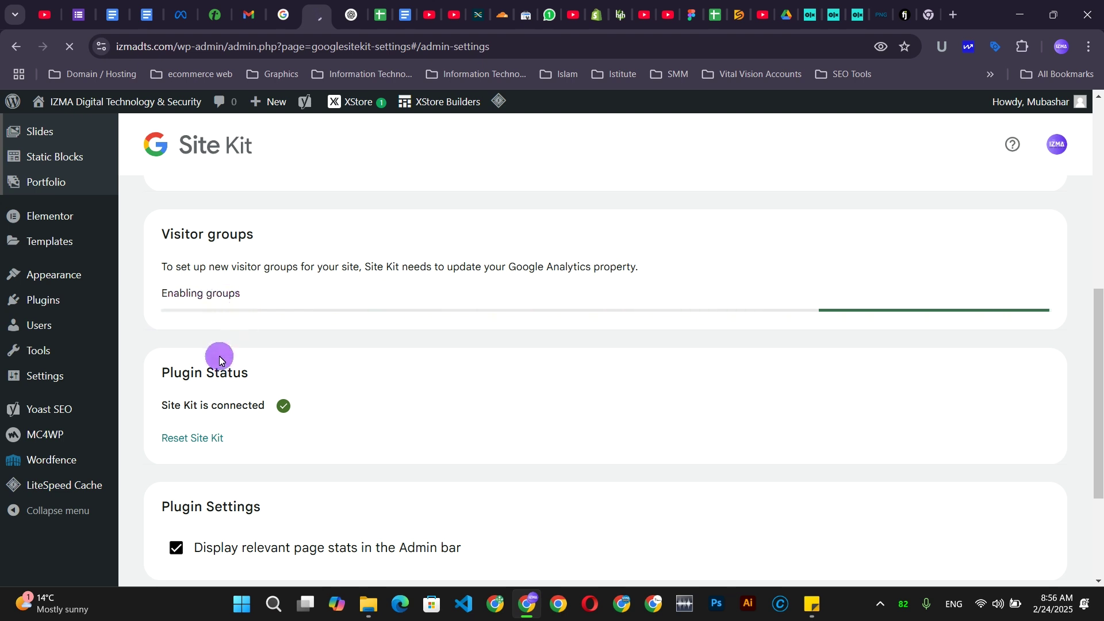
scroll(217, 360, "down", 1)
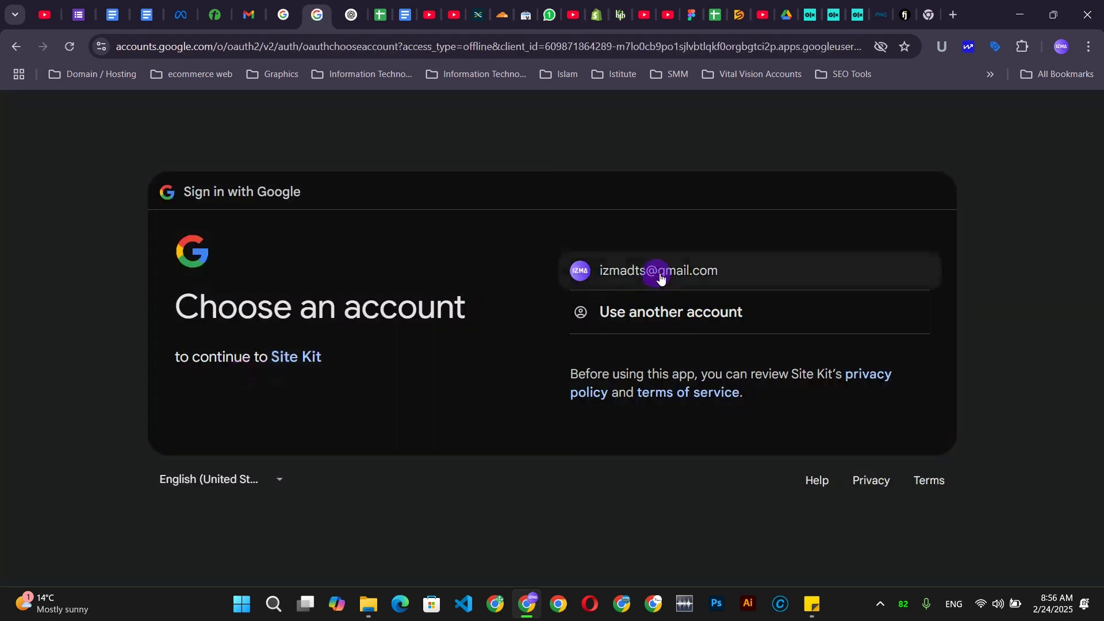
left_click(656, 272)
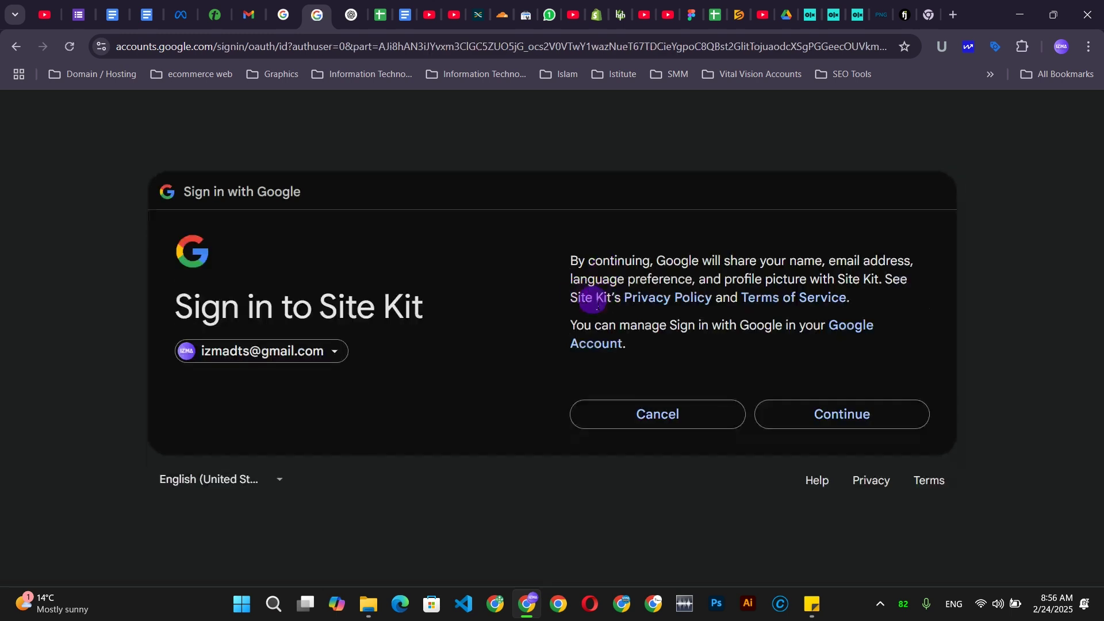
left_click(821, 416)
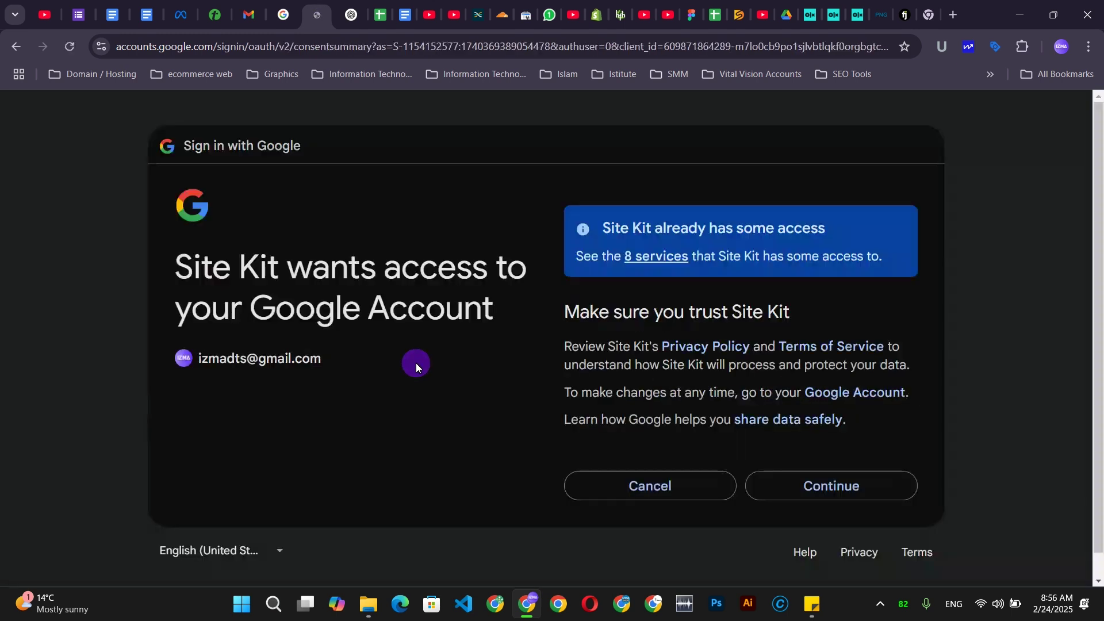
left_click(821, 484)
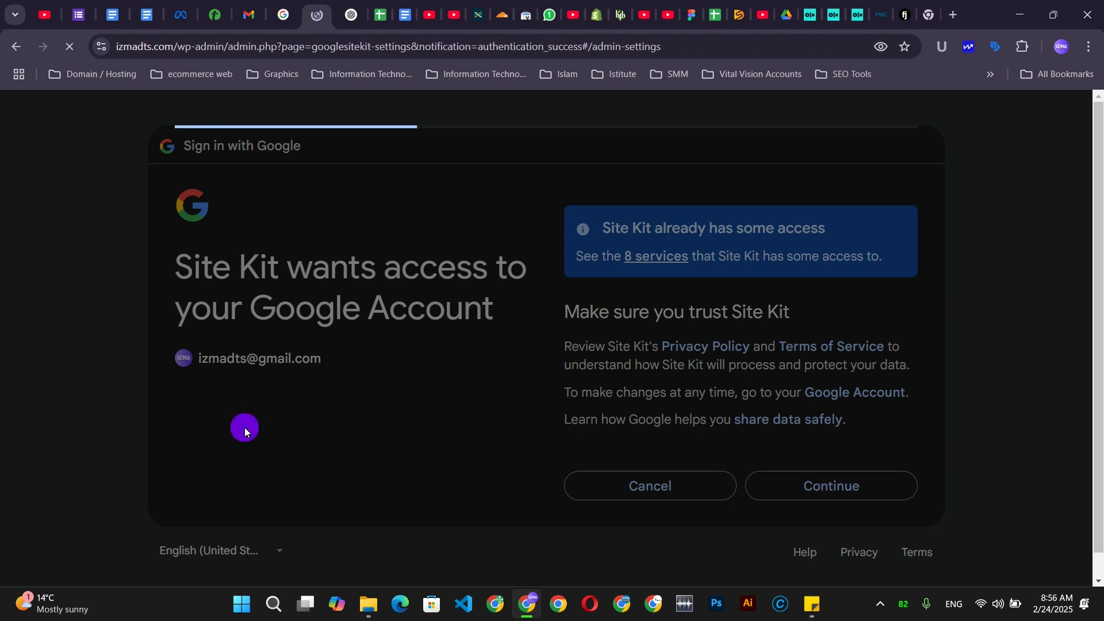
Opt in to sharing anonymous usage data in the Site Kit tracking settings.
scroll(249, 402, "down", 15)
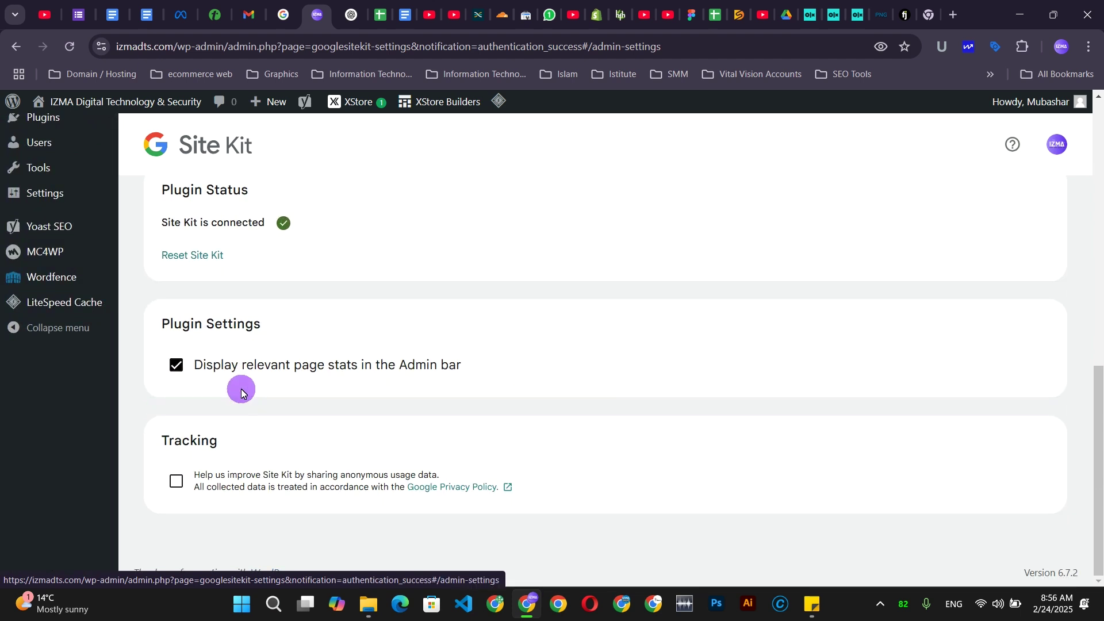
scroll(240, 387, "up", 3)
scroll(227, 350, "down", 2)
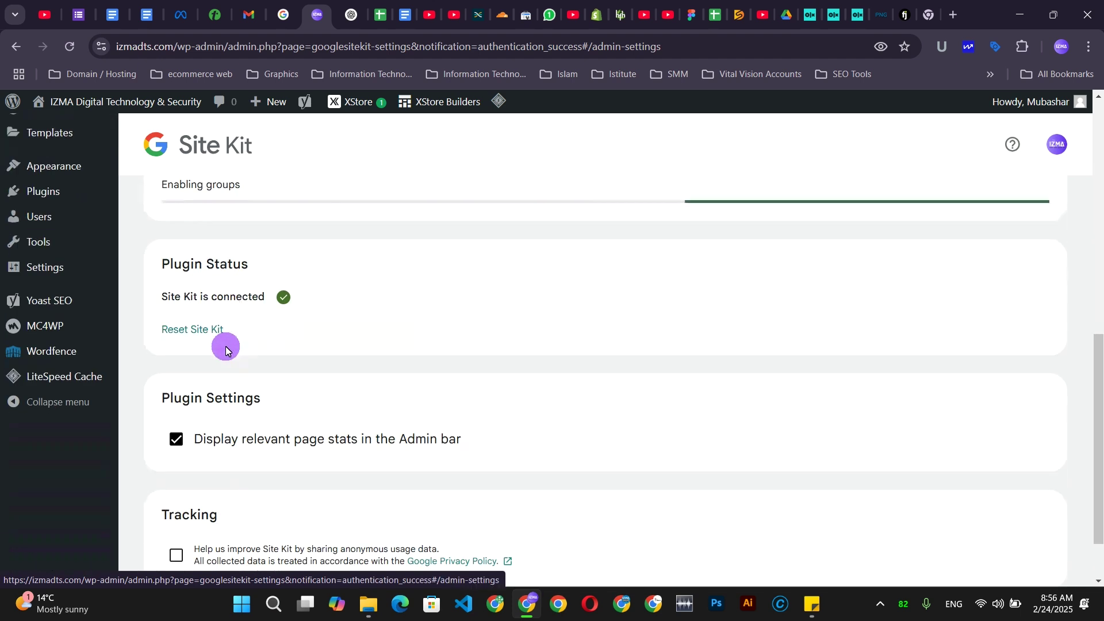
scroll(202, 372, "down", 1)
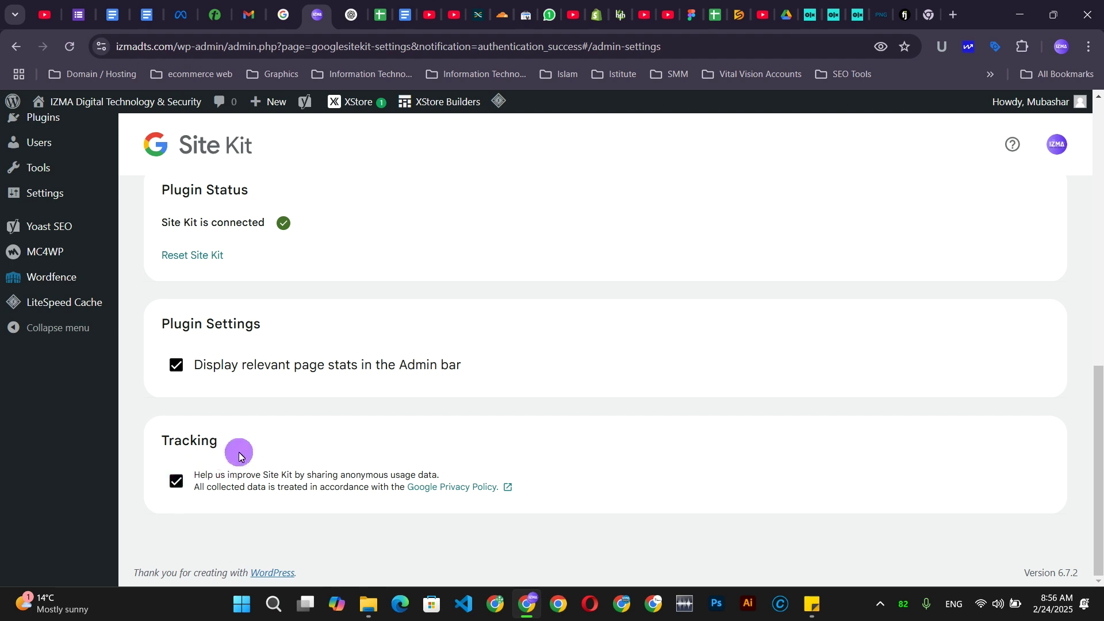
scroll(199, 329, "up", 1)
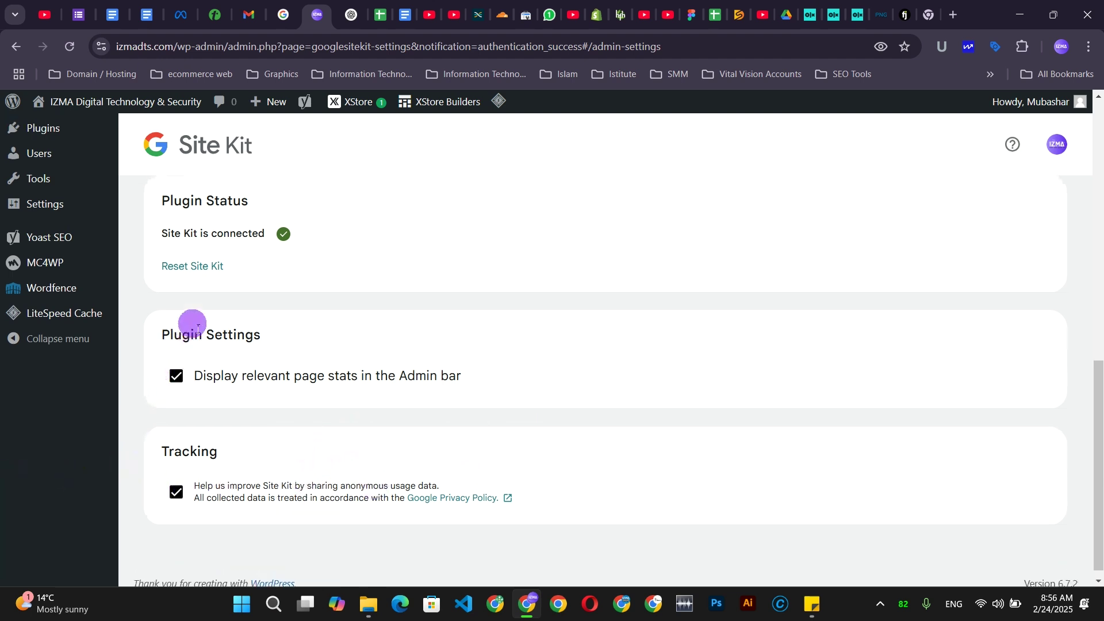
Open the newly added audiences section on the Site Kit dashboard from the visitor groups notice.
scroll(387, 362, "up", 8)
scroll(481, 276, "up", 4)
scroll(480, 280, "down", 6)
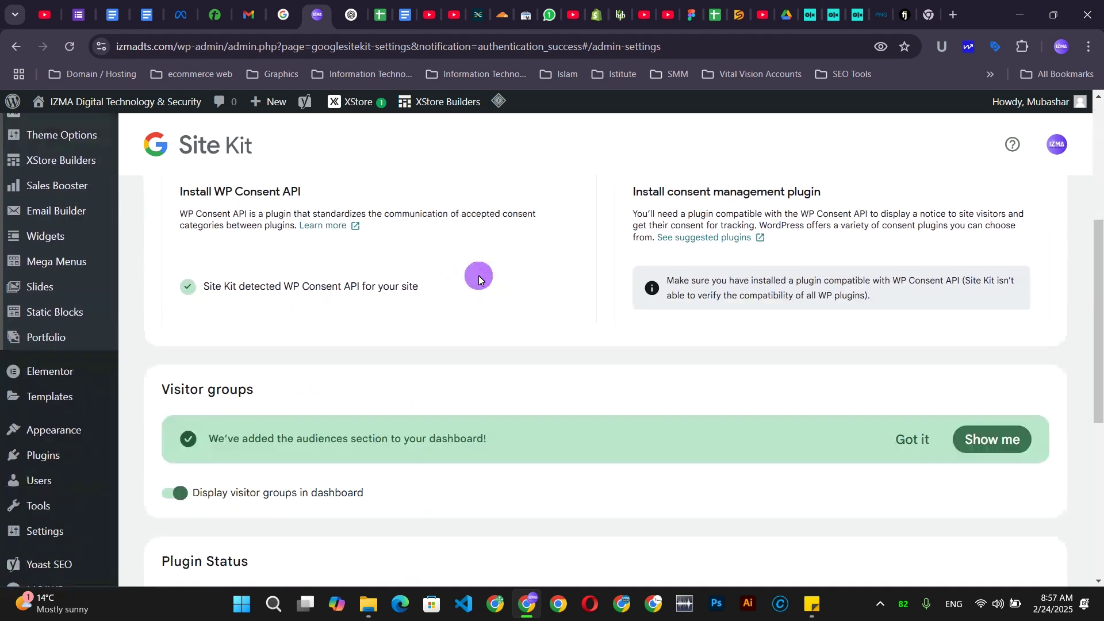
left_click(997, 436)
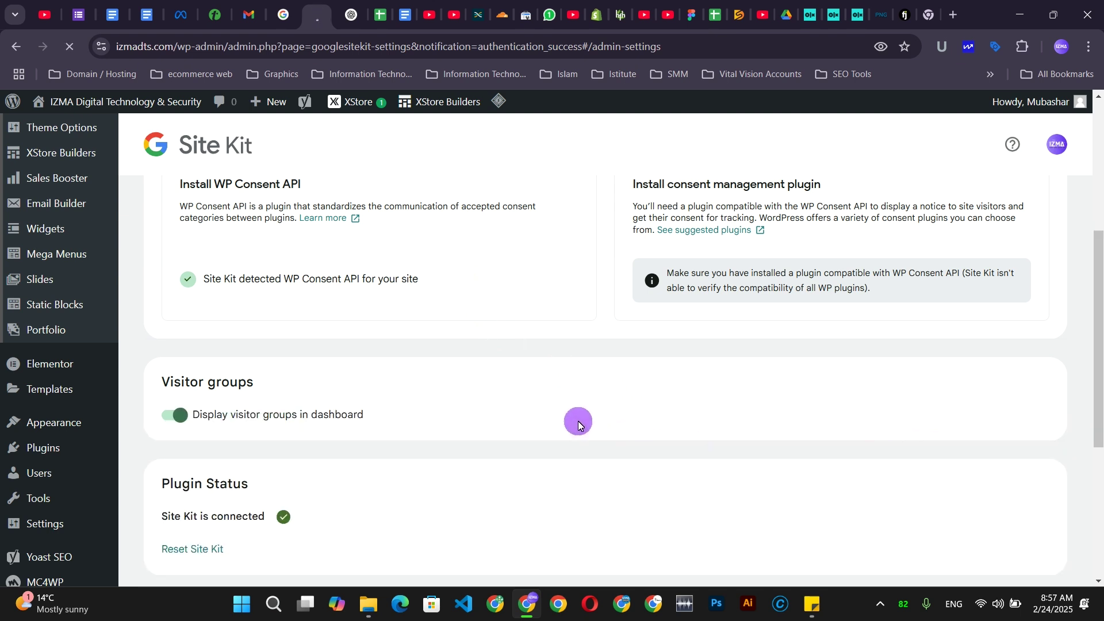
scroll(578, 420, "down", 4)
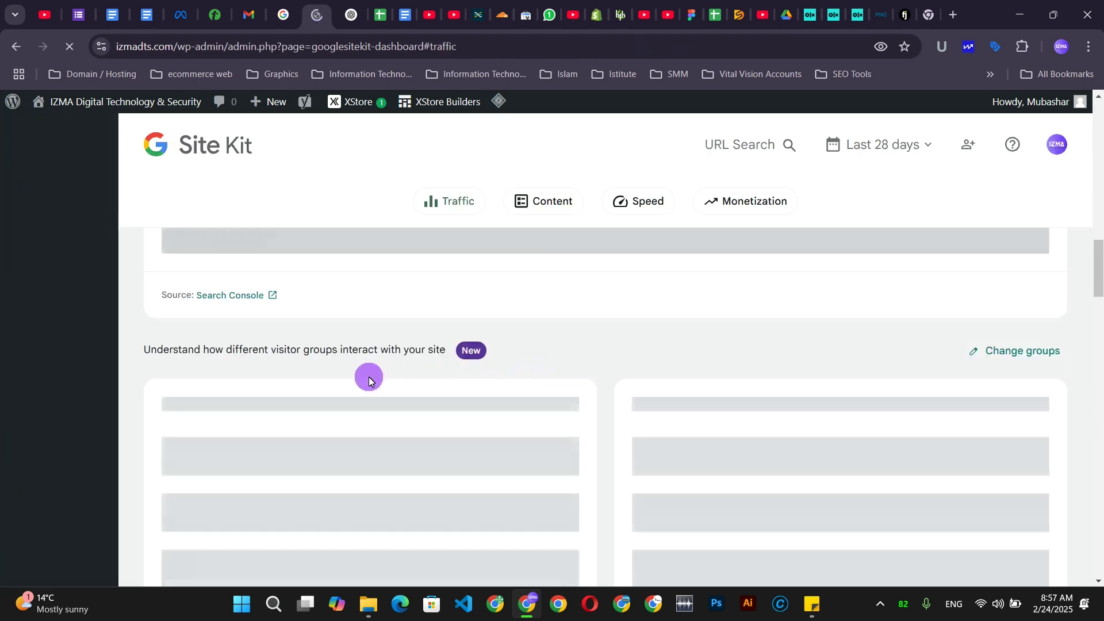
scroll(390, 365, "down", 5)
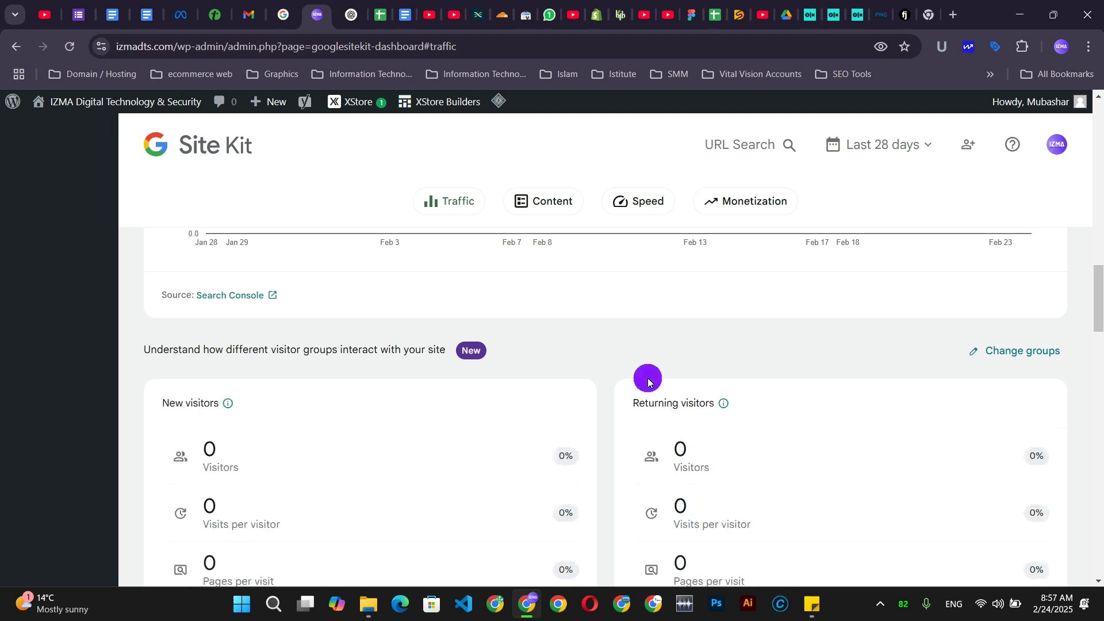
Review the new and returning visitor metrics and dismiss the tip about the growing audience.
scroll(648, 382, "down", 3)
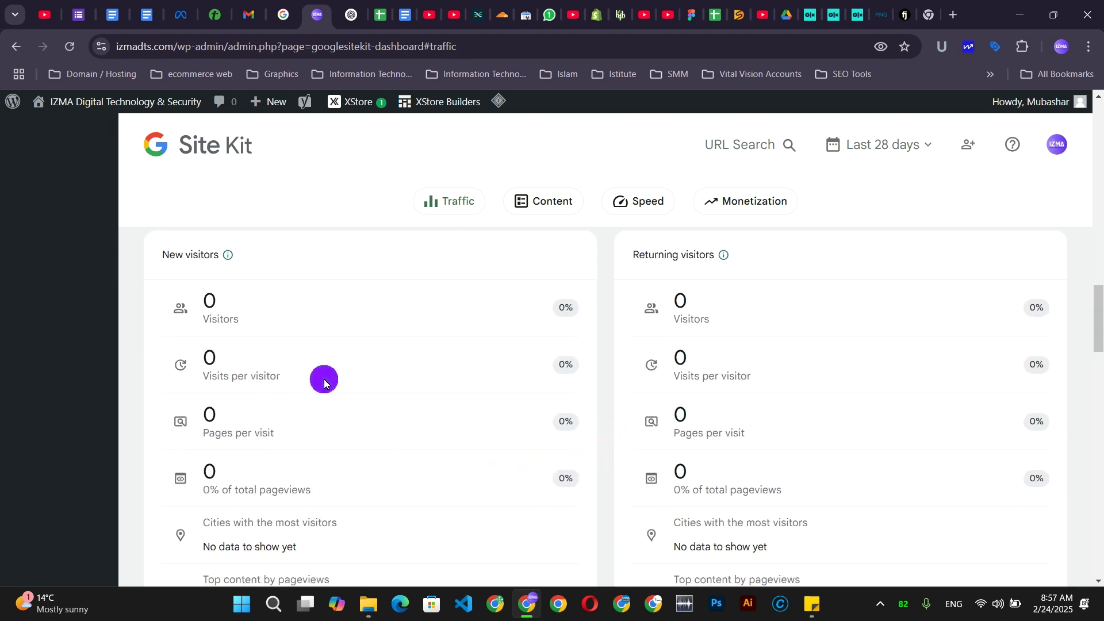
scroll(323, 377, "down", 3)
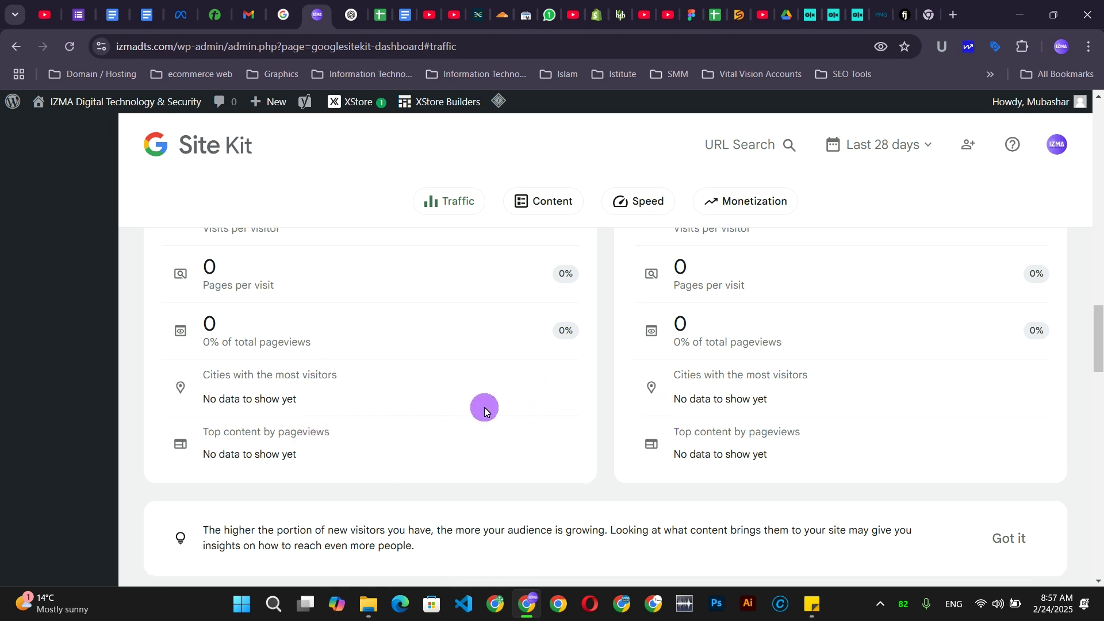
scroll(489, 400, "down", 2)
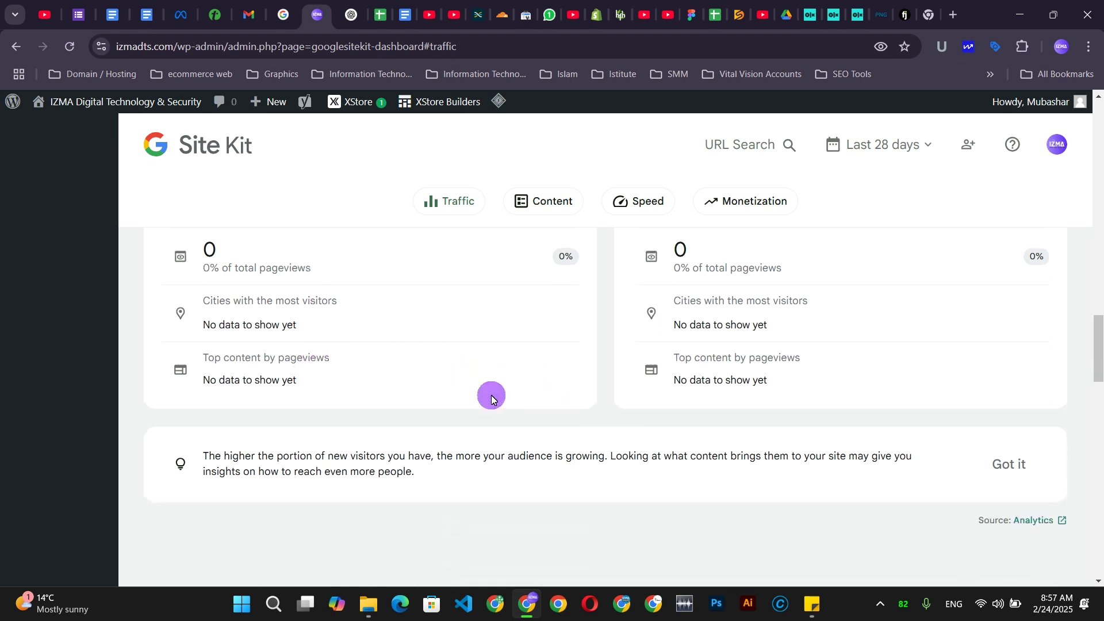
left_click(1024, 472)
Examine the dashboard's content performance, search traffic and audience growth sections, including the conversions prompt.
scroll(684, 440, "down", 5)
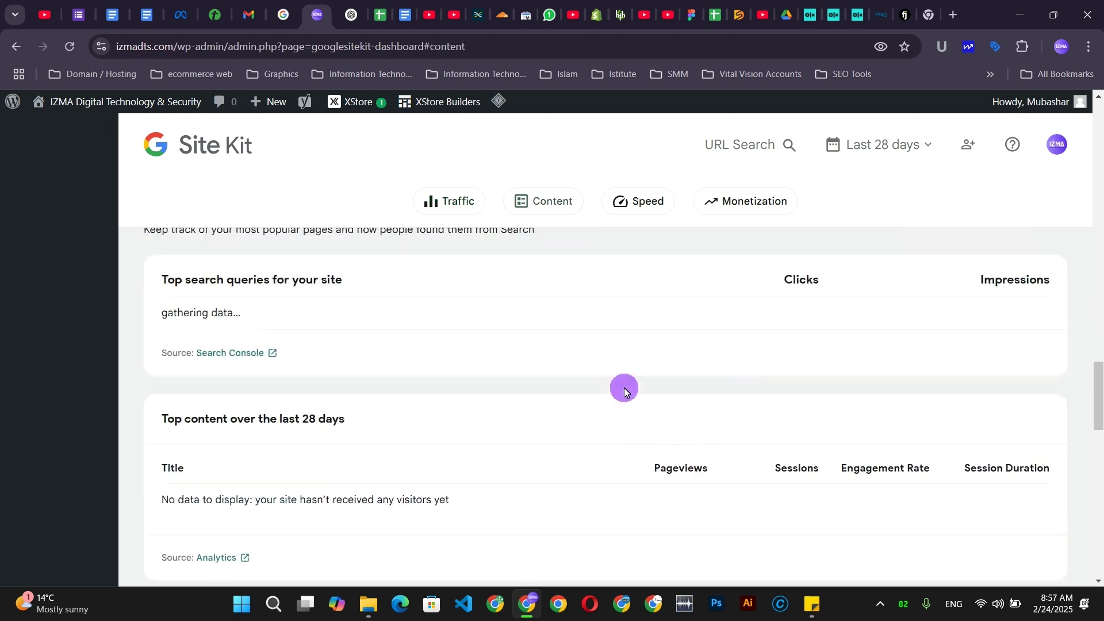
scroll(266, 347, "up", 5)
scroll(230, 342, "down", 6)
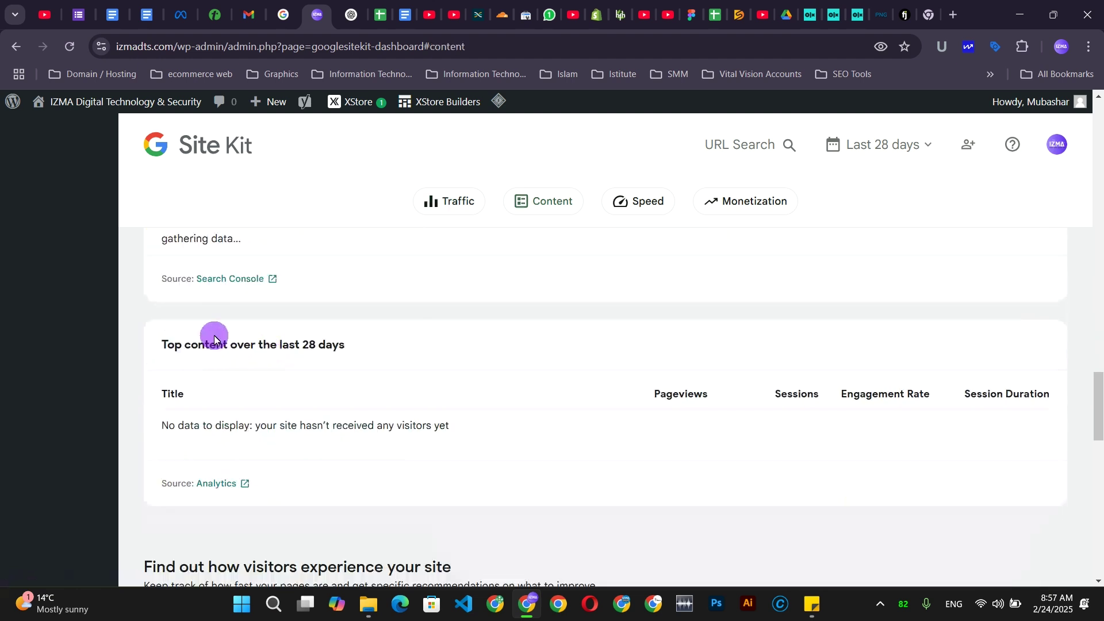
scroll(218, 336, "up", 3)
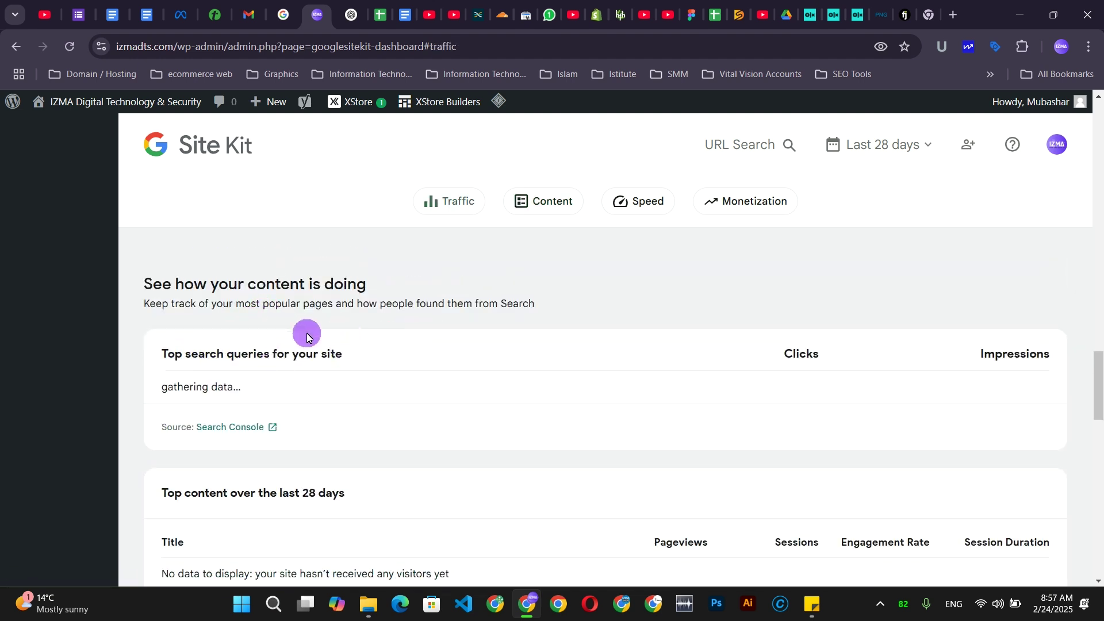
scroll(213, 293, "up", 15)
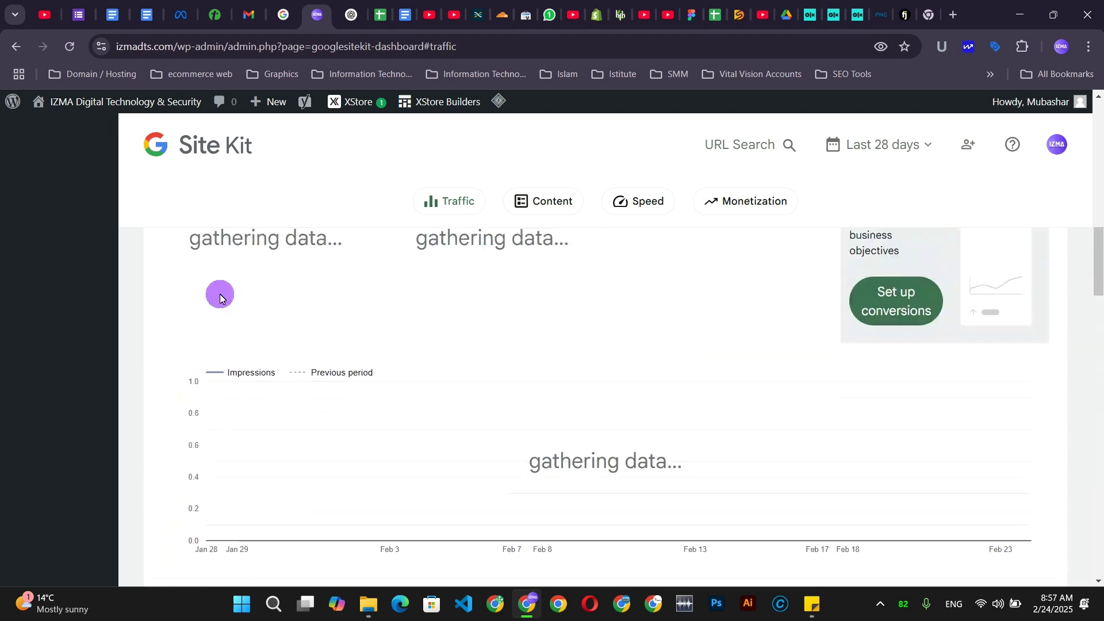
scroll(219, 296, "down", 3)
scroll(224, 301, "down", 3)
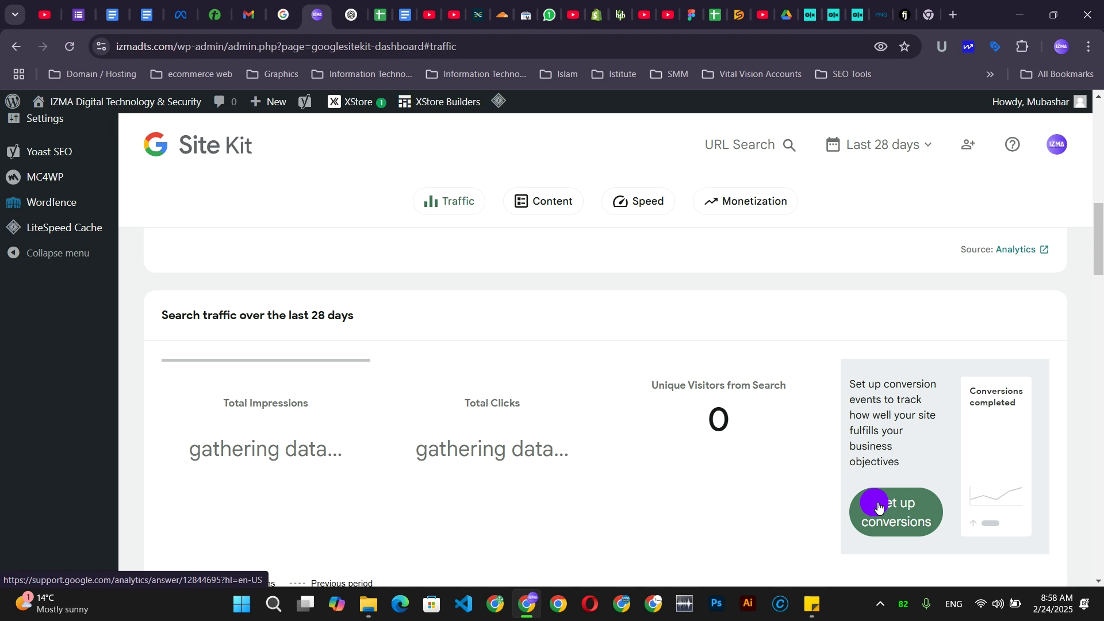
scroll(596, 426, "up", 10)
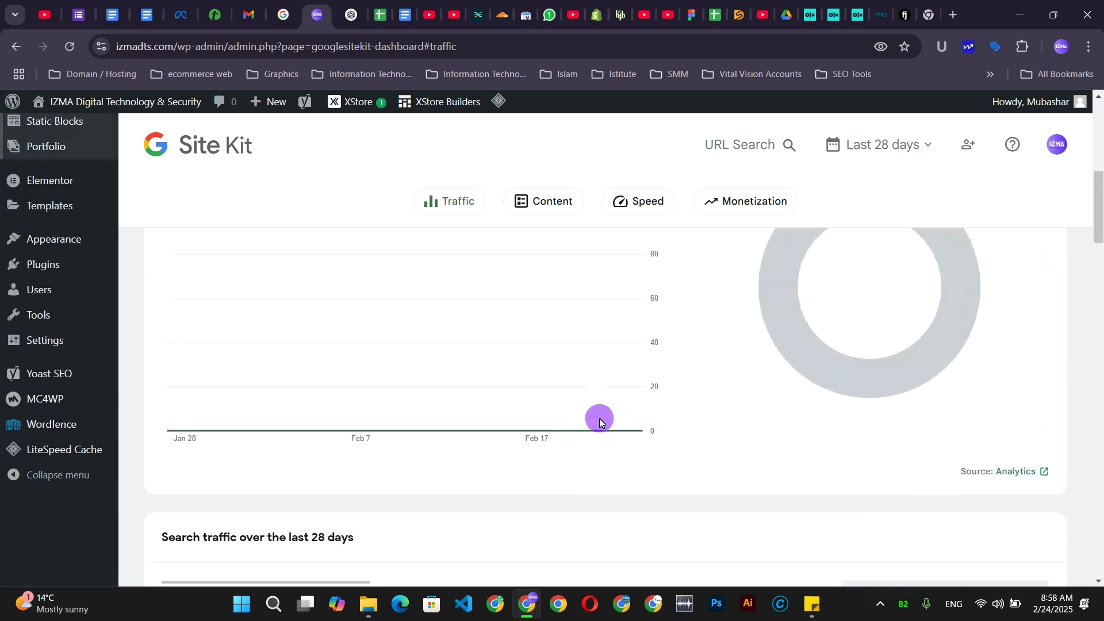
scroll(293, 335, "up", 1)
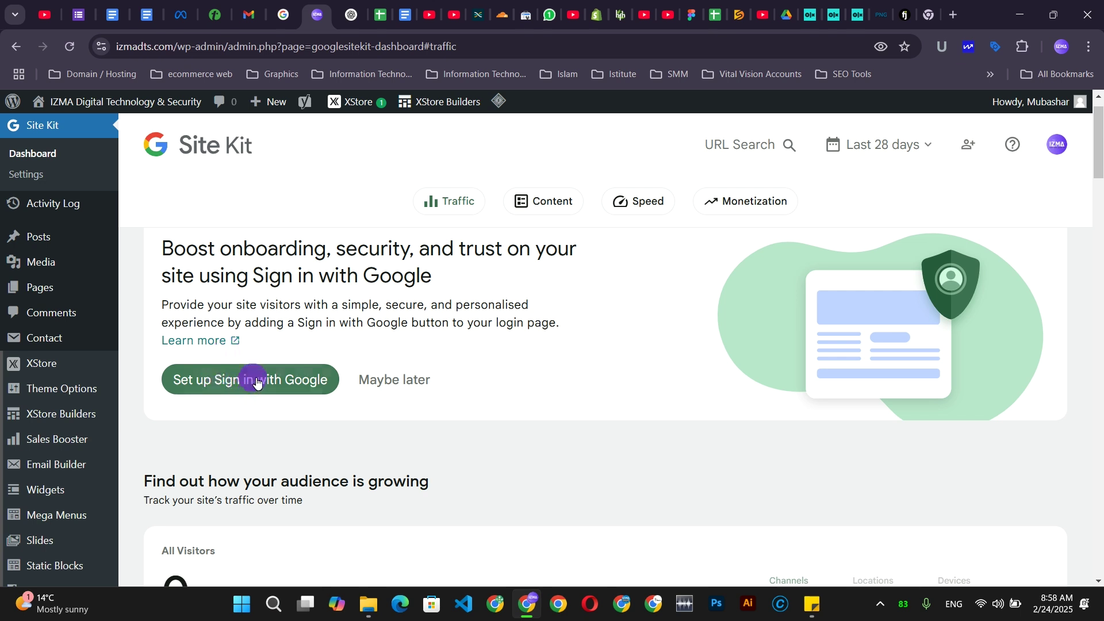
Return to the Site Kit settings and look over the services that can still be connected, including Sign in with Google.
scroll(246, 276, "up", 1)
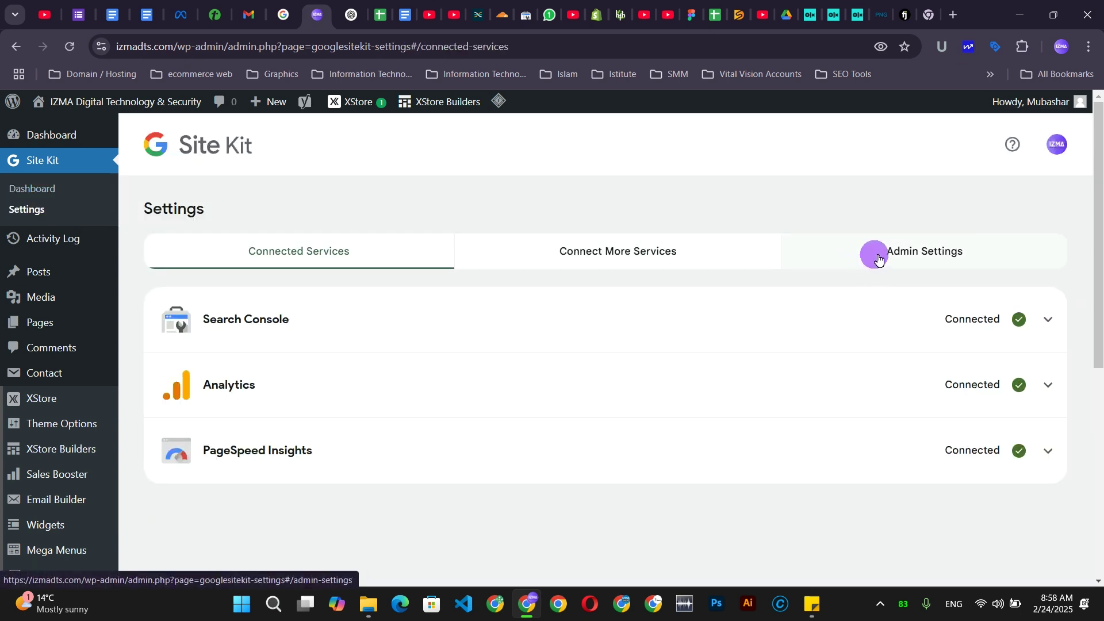
left_click(658, 258)
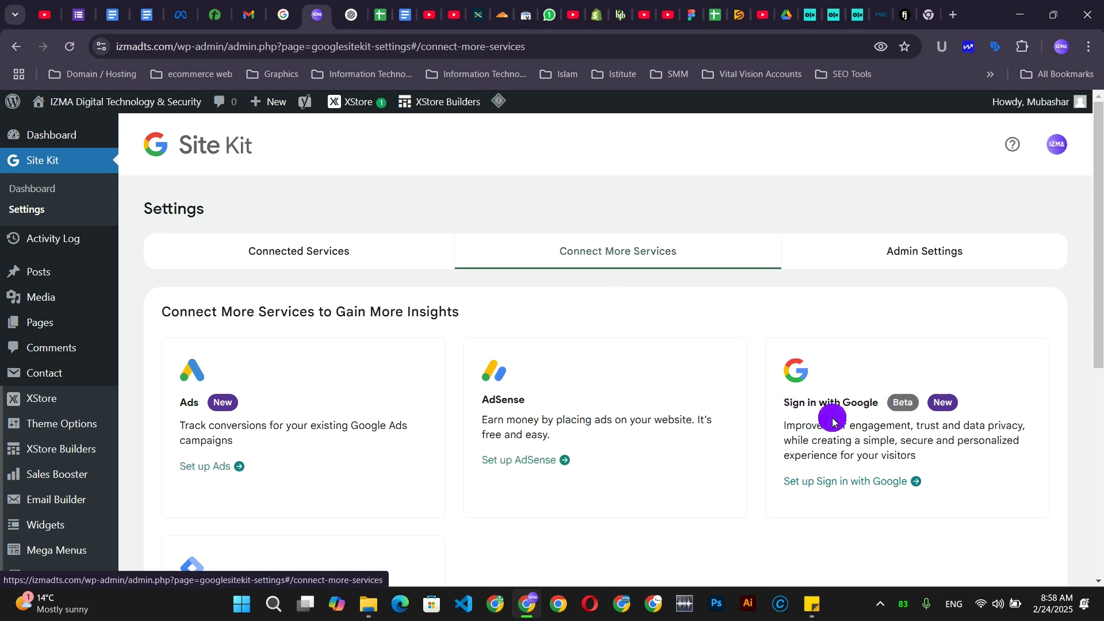
Go back to the Site Kit dashboard and look through its traffic, visitor group, content and speed sections.
mouse_move(24, 135)
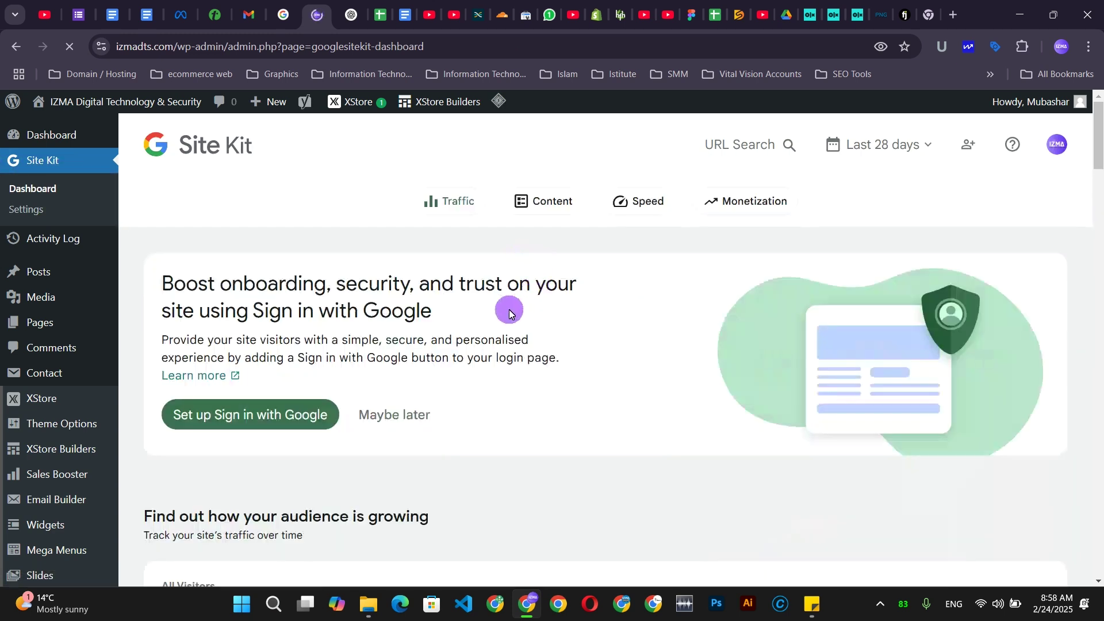
scroll(500, 321, "down", 1)
scroll(498, 320, "down", 6)
scroll(478, 355, "up", 5)
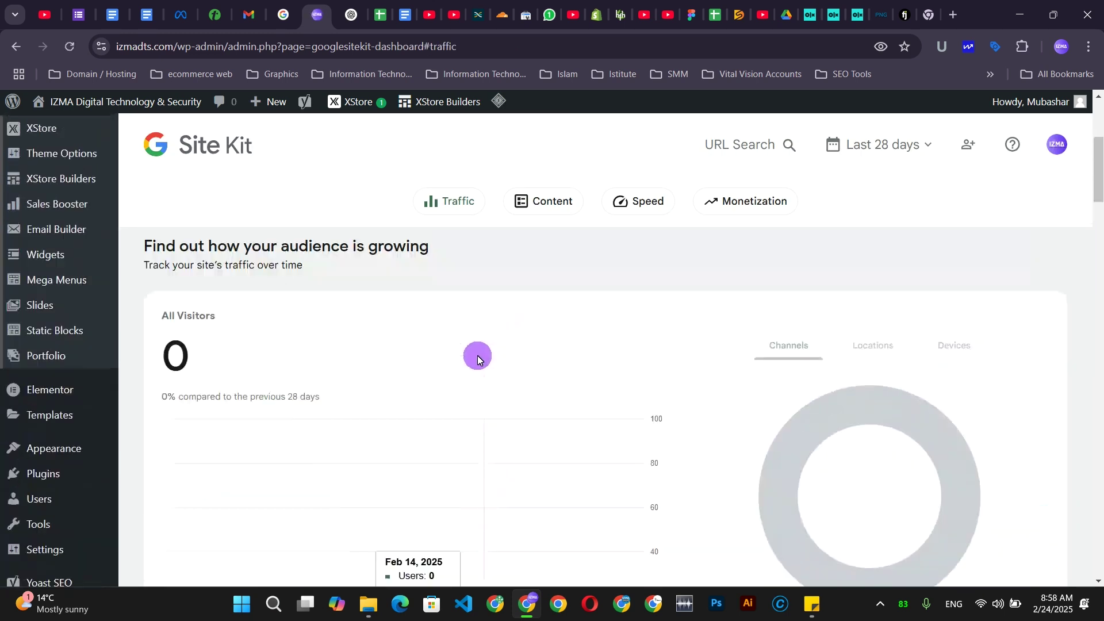
scroll(352, 429, "down", 9)
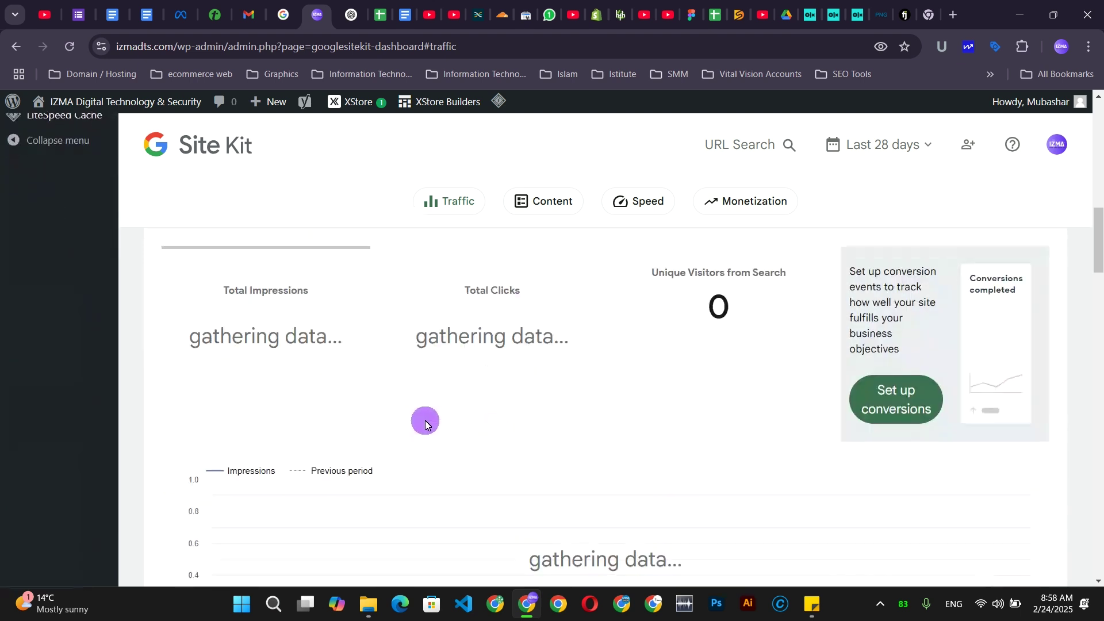
scroll(801, 448, "down", 10)
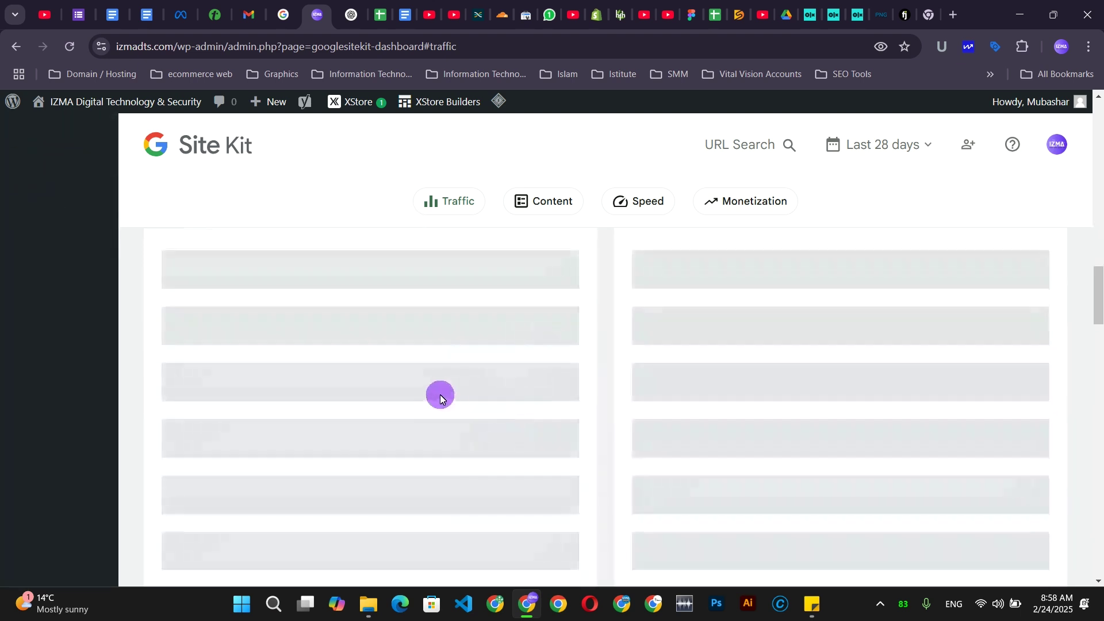
scroll(715, 414, "down", 10)
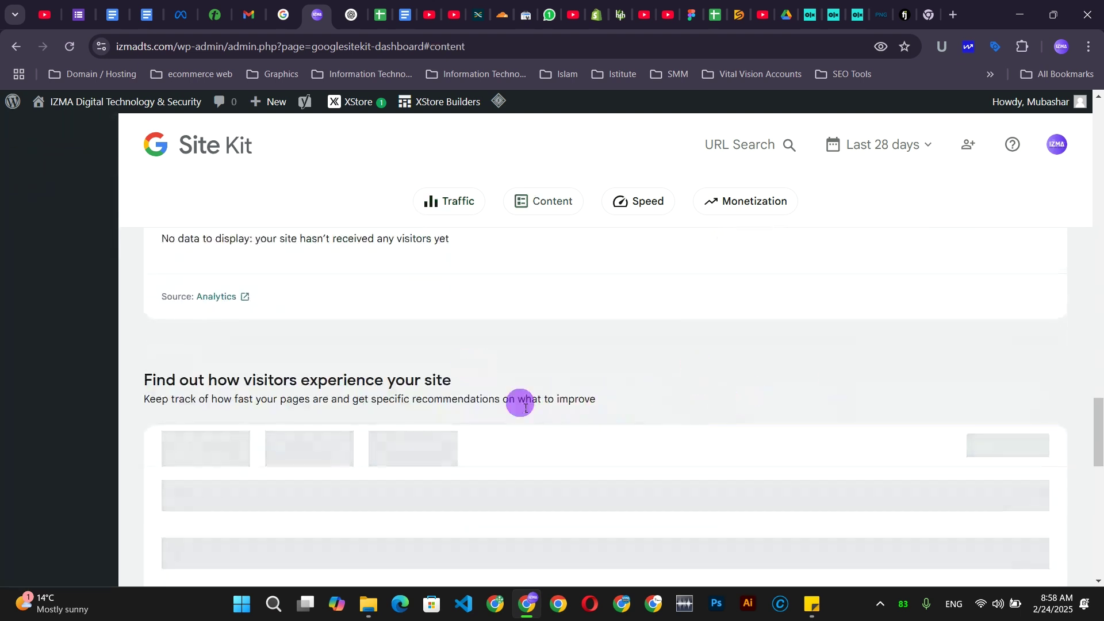
scroll(633, 394, "up", 10)
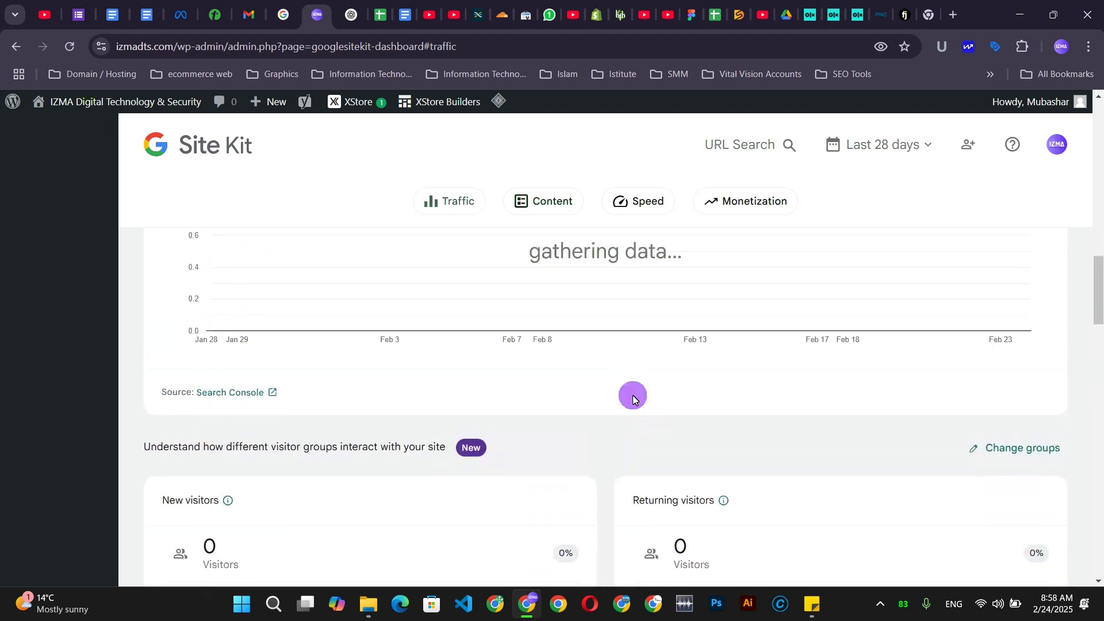
scroll(633, 395, "up", 10)
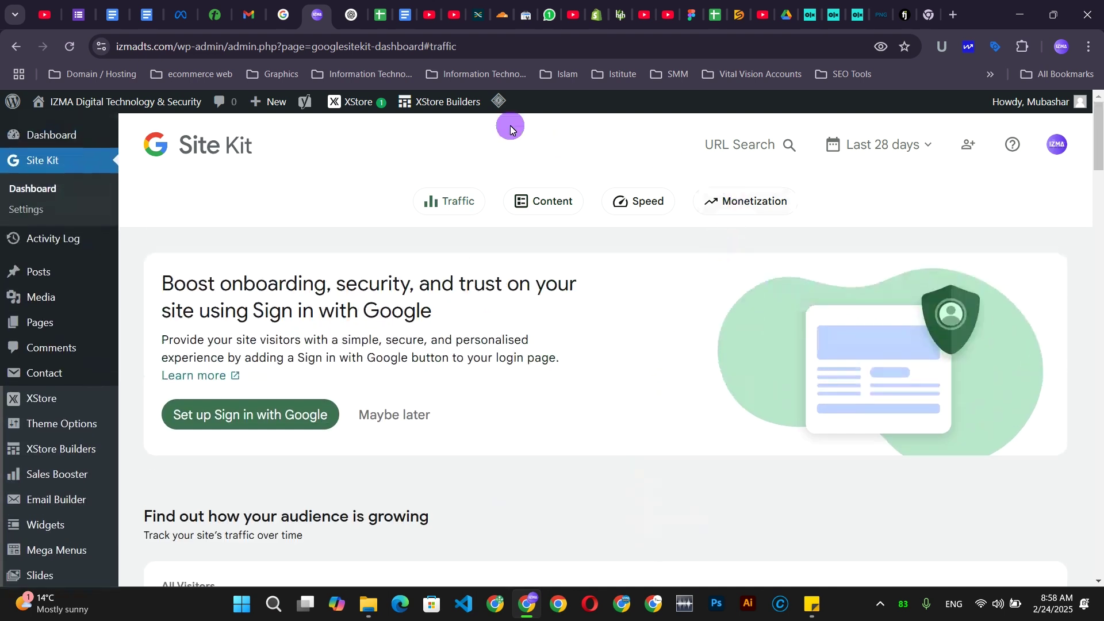
Search Google for Search Console in a new browser tab and open the Google Search Console Tool result separately.
left_click(929, 17)
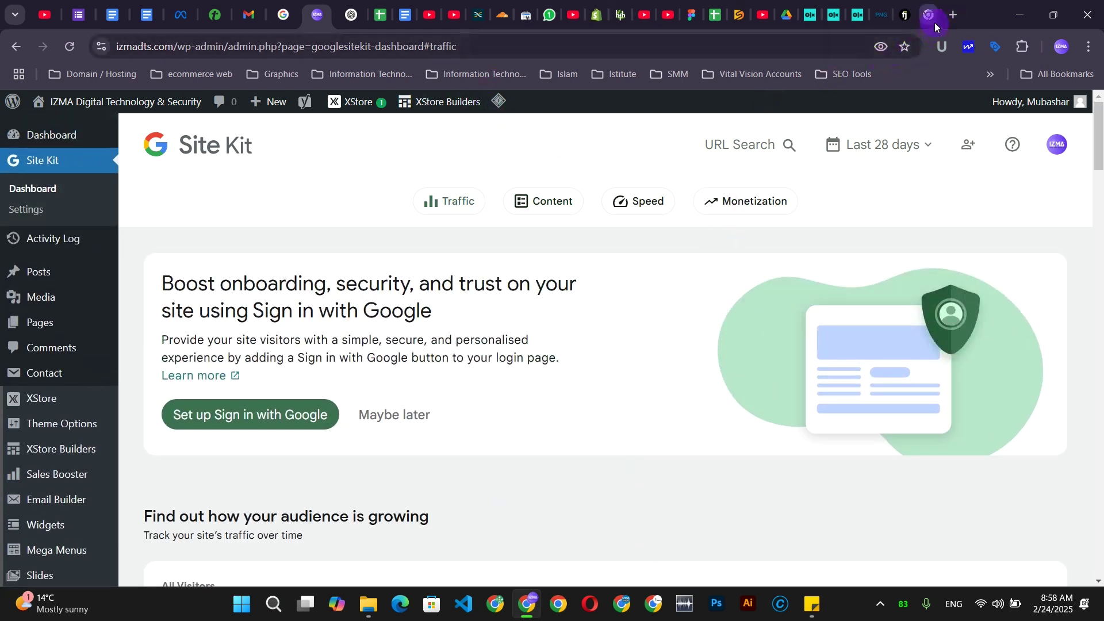
left_click(631, 56)
type("g")
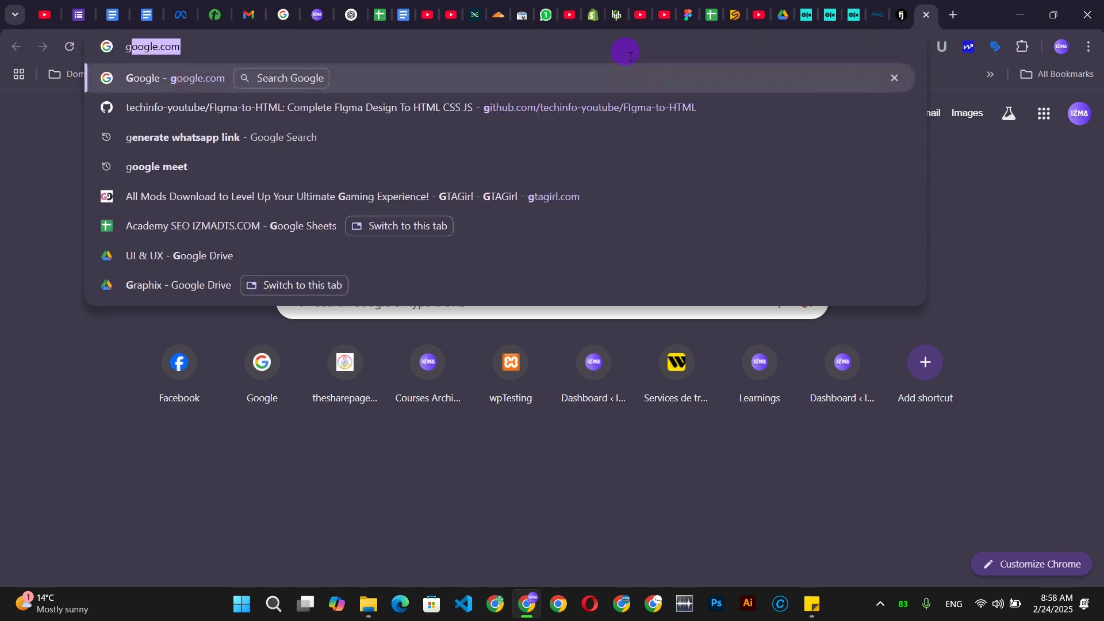
type("oogle.com")
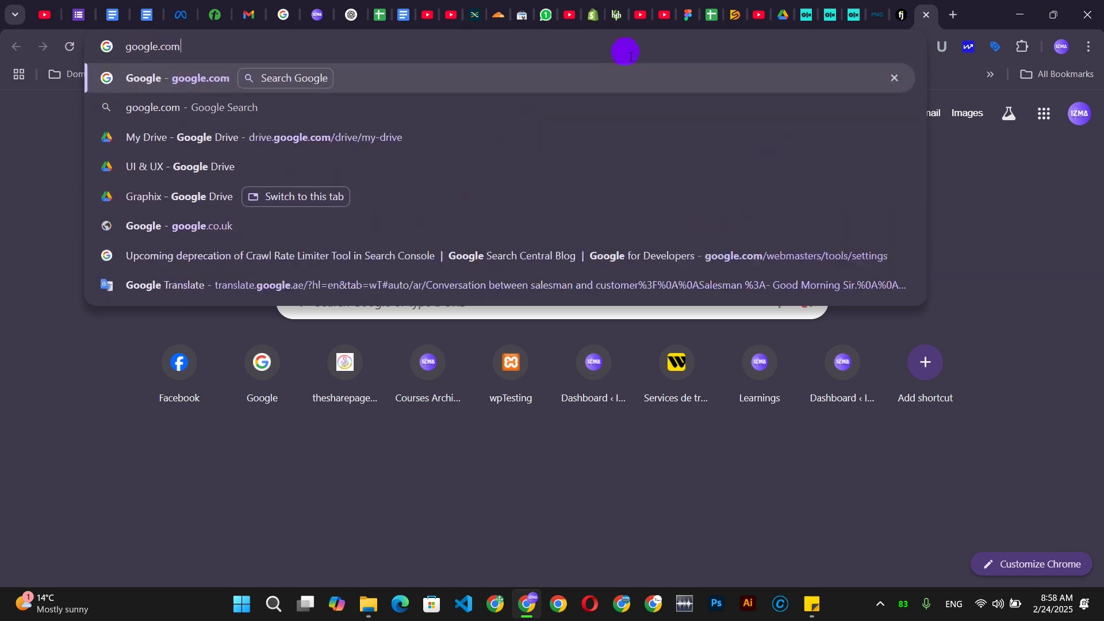
key("Tab")
type("se")
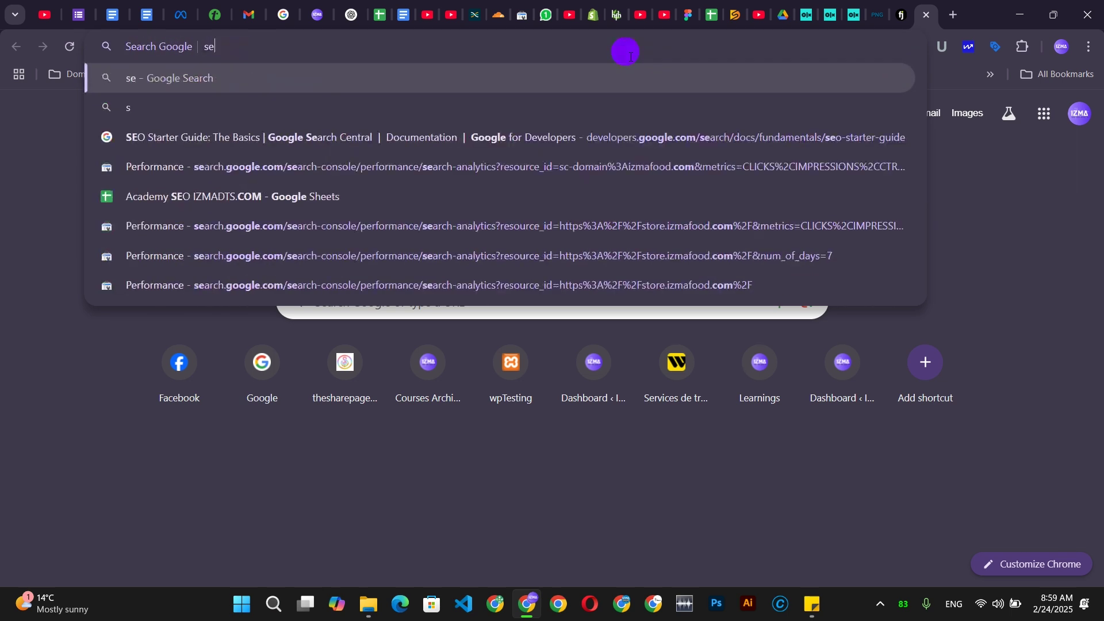
type("ach")
key("BackSpace")
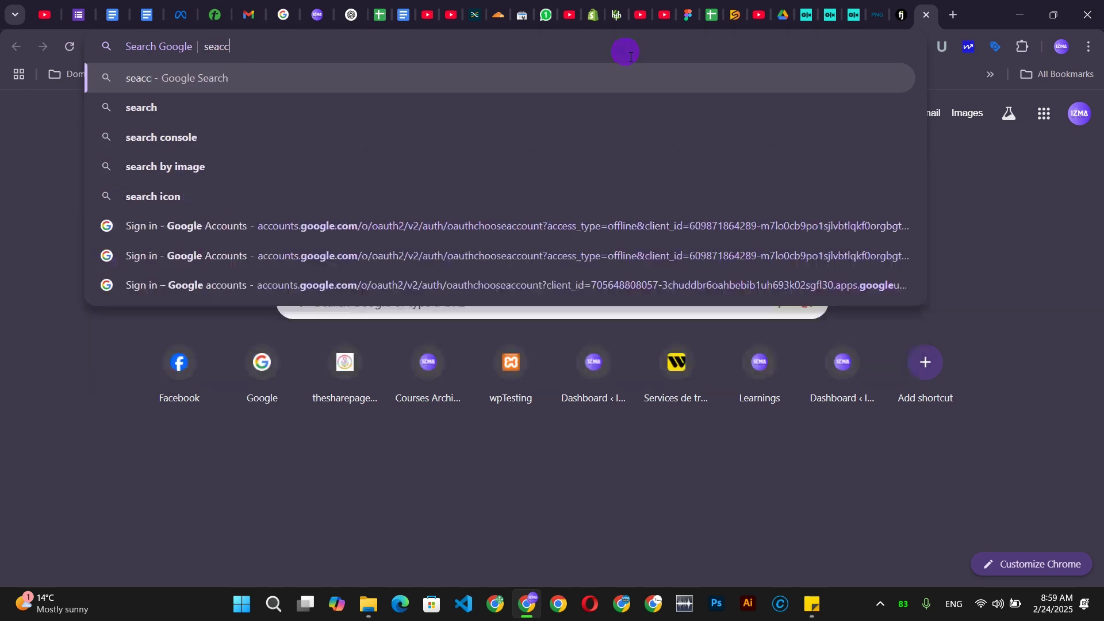
type("rch console")
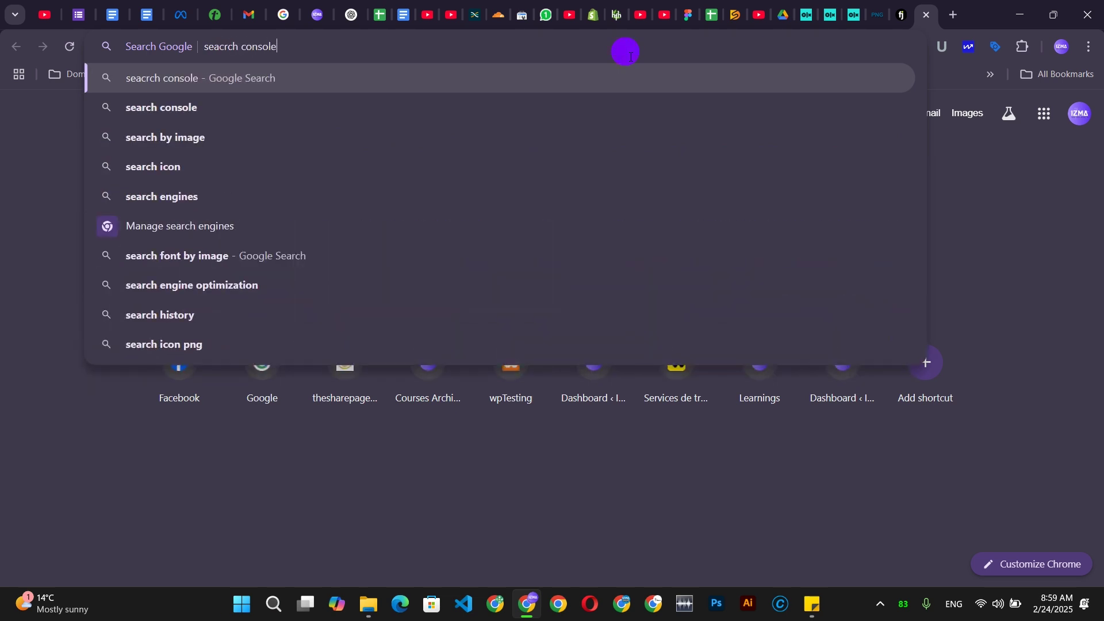
key("Return")
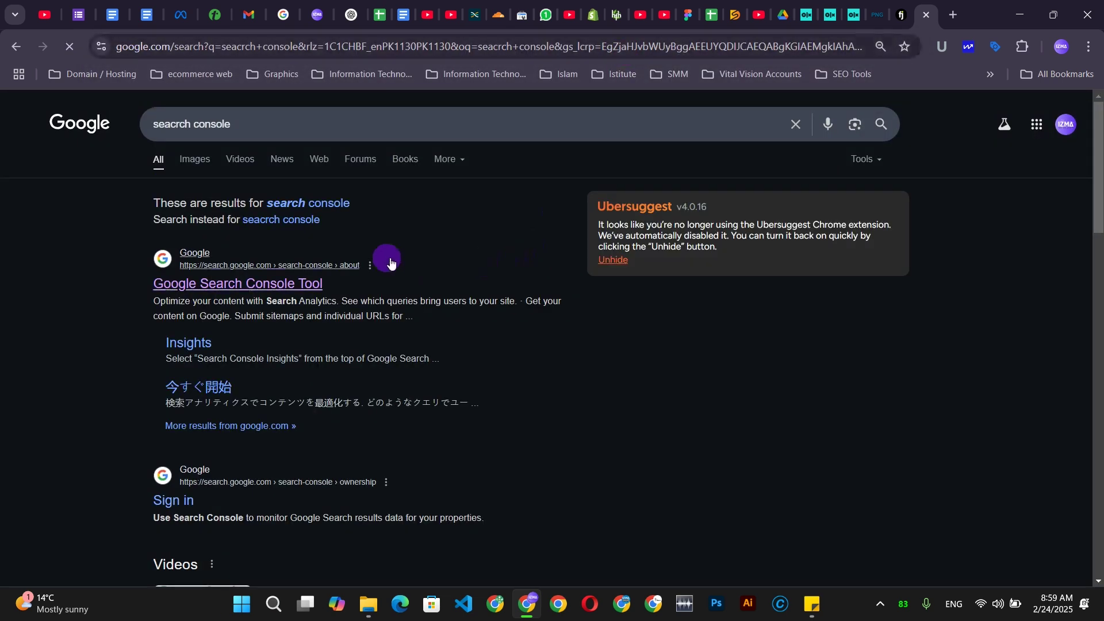
middle_click(299, 284)
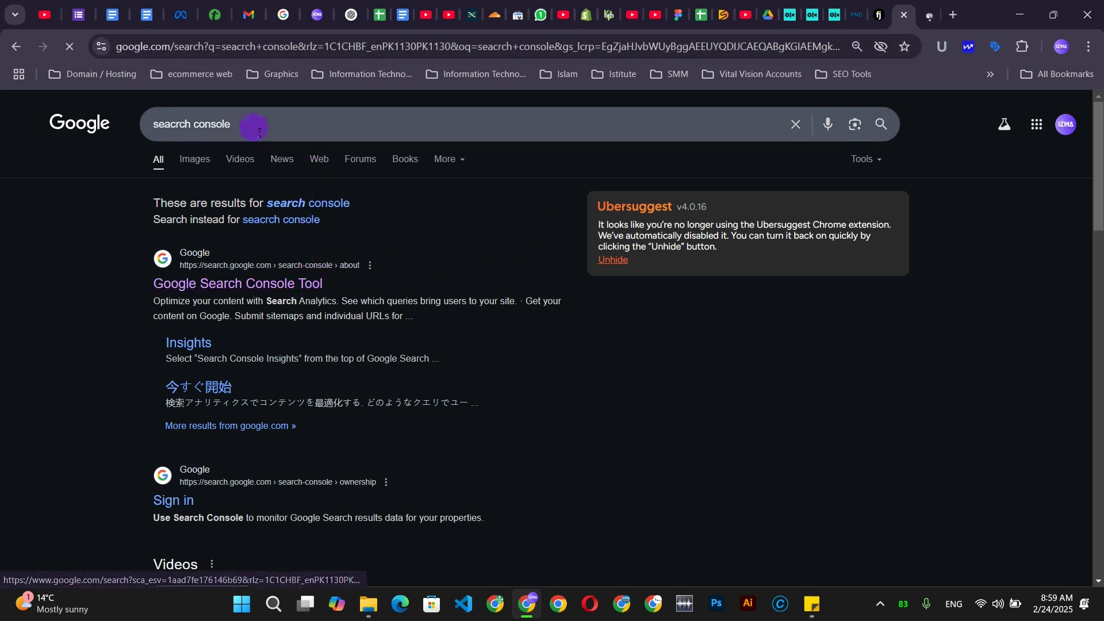
Search Google for "analytics" and open the Analytics Tools & Solutions for Your Business result in a separate tab.
left_click_drag(251, 127, 1, 127)
type("analytics")
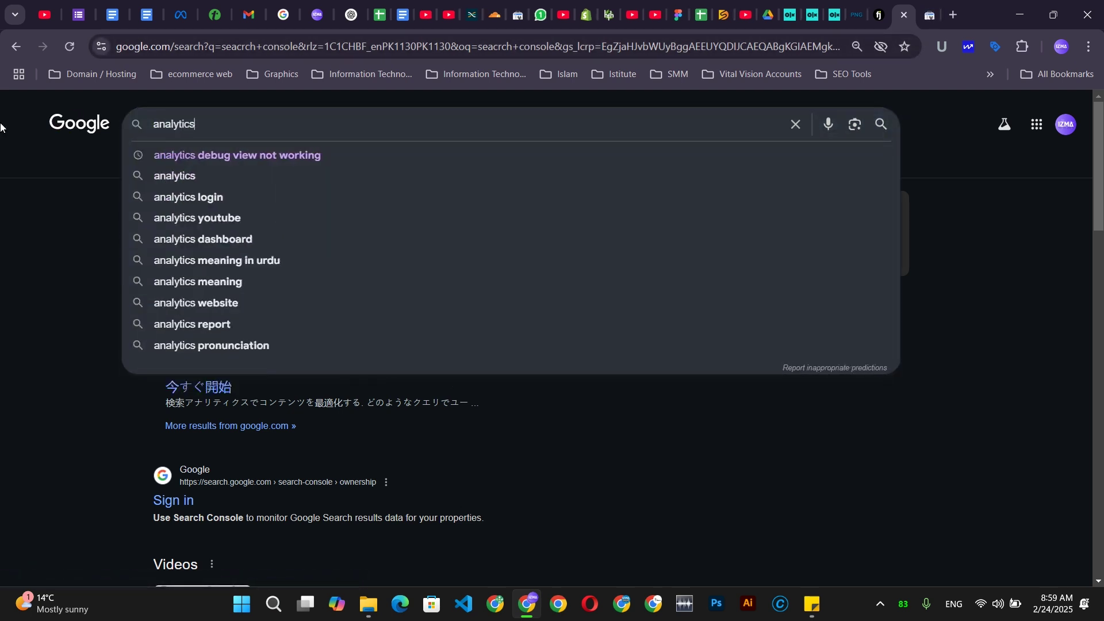
key("Return")
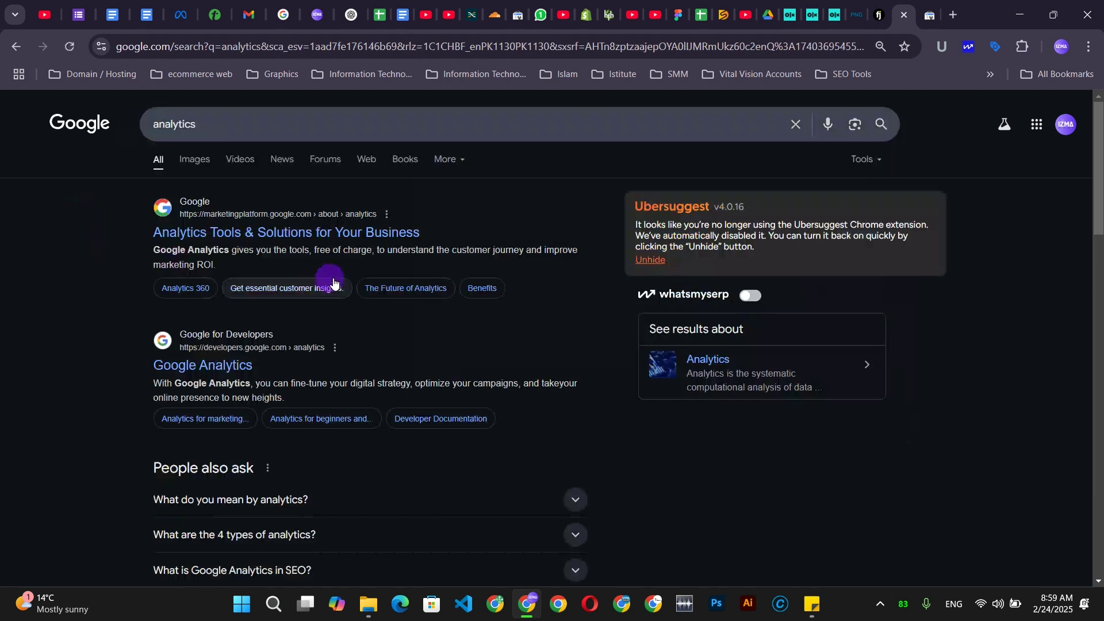
middle_click(345, 233)
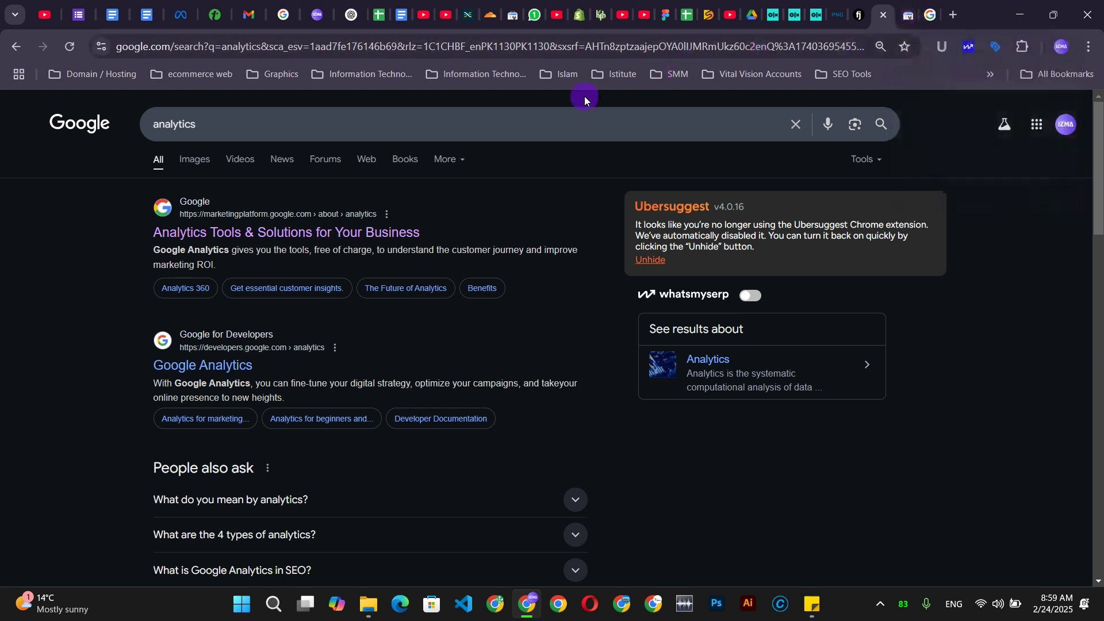
left_click_drag(273, 135, 1, 137)
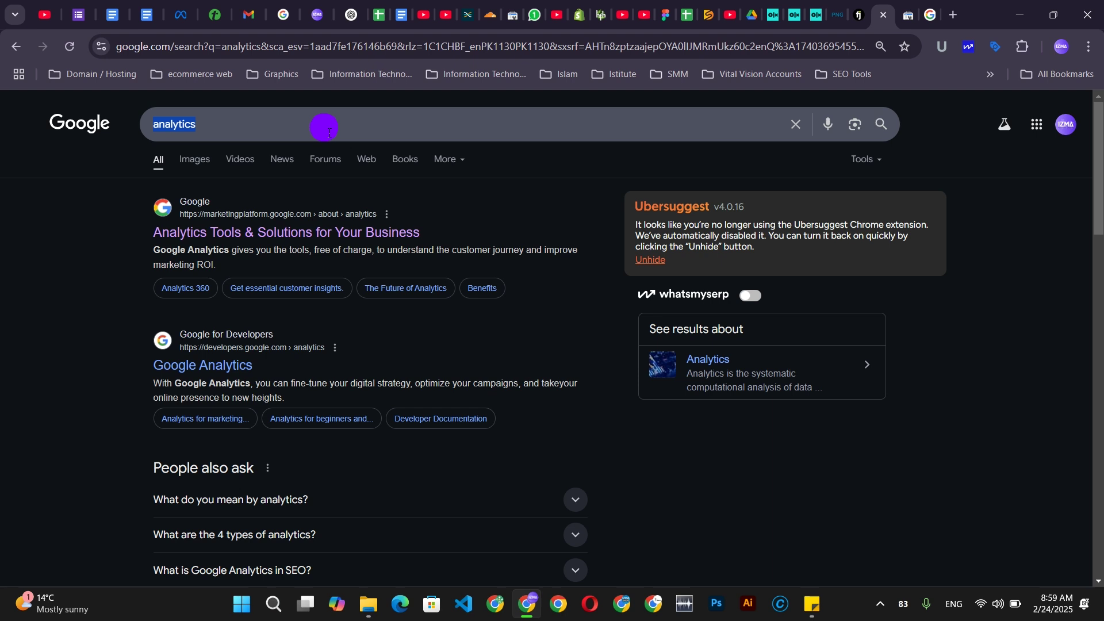
Return to the Site Kit settings and check the connected Search Console service's details, then collapse them.
left_click(312, 16)
left_click(37, 219)
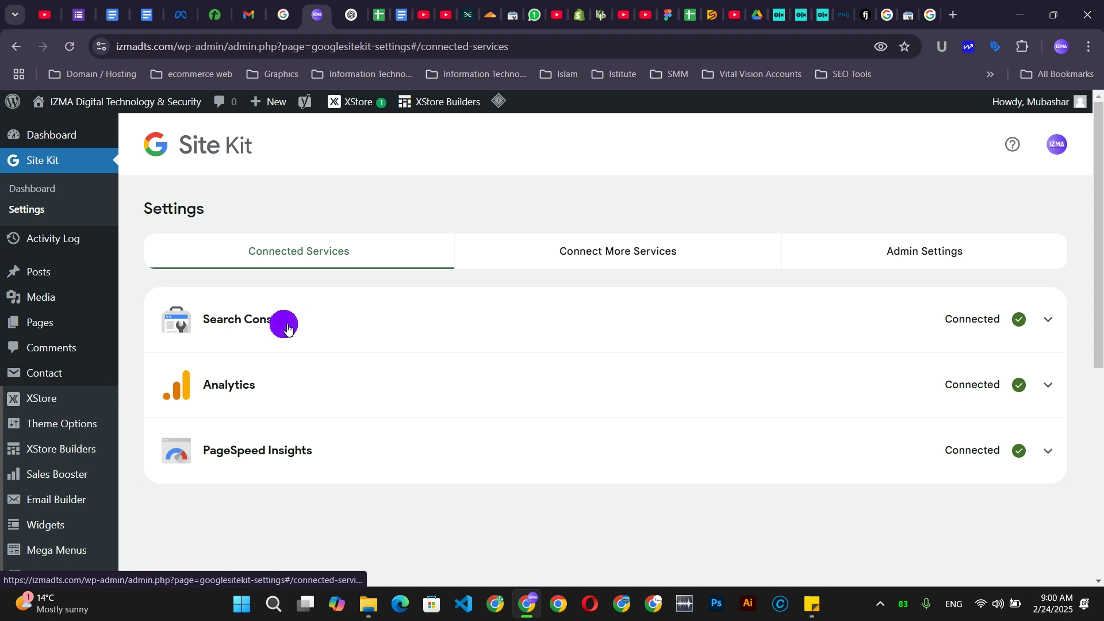
left_click(1049, 320)
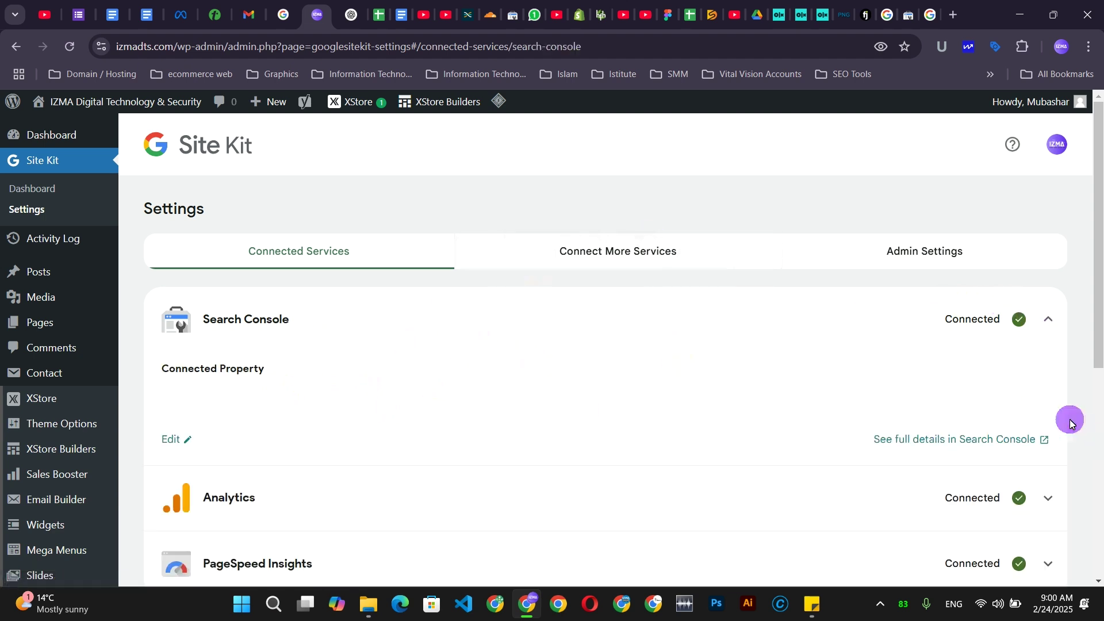
left_click(1048, 318)
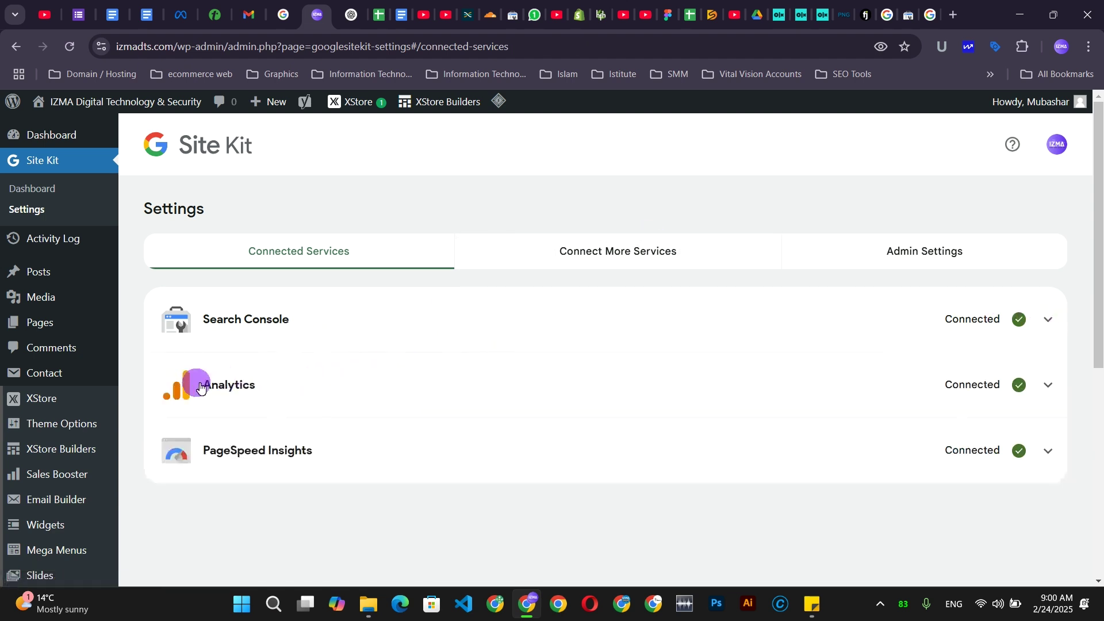
Examine the connected Analytics service's account, property, tag and tracking details, and collapse them again.
left_click(1052, 388)
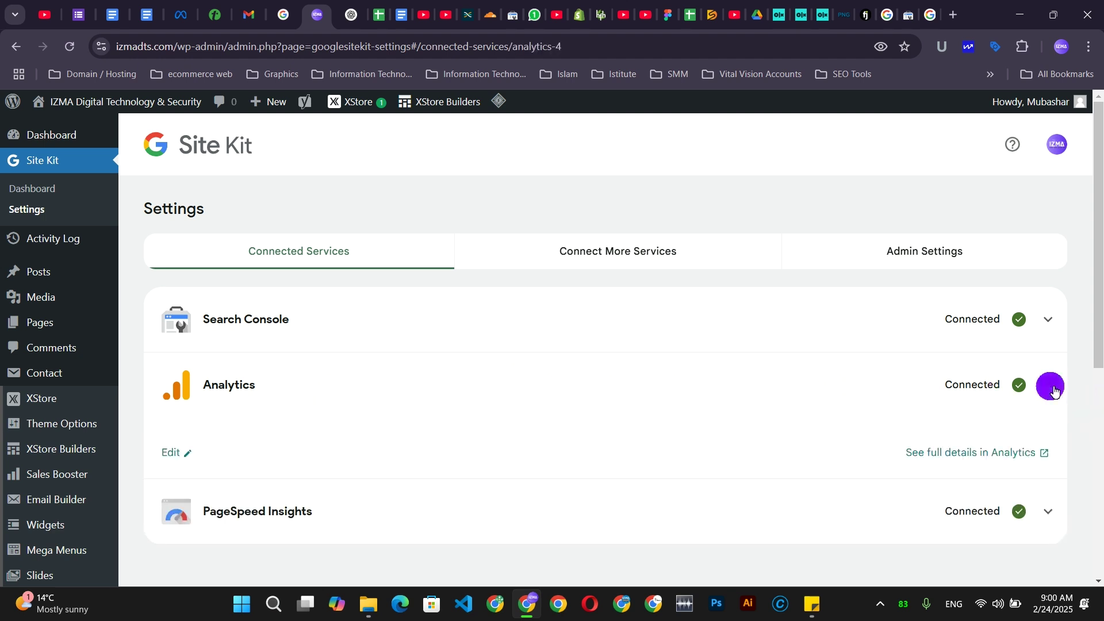
scroll(762, 397, "down", 1)
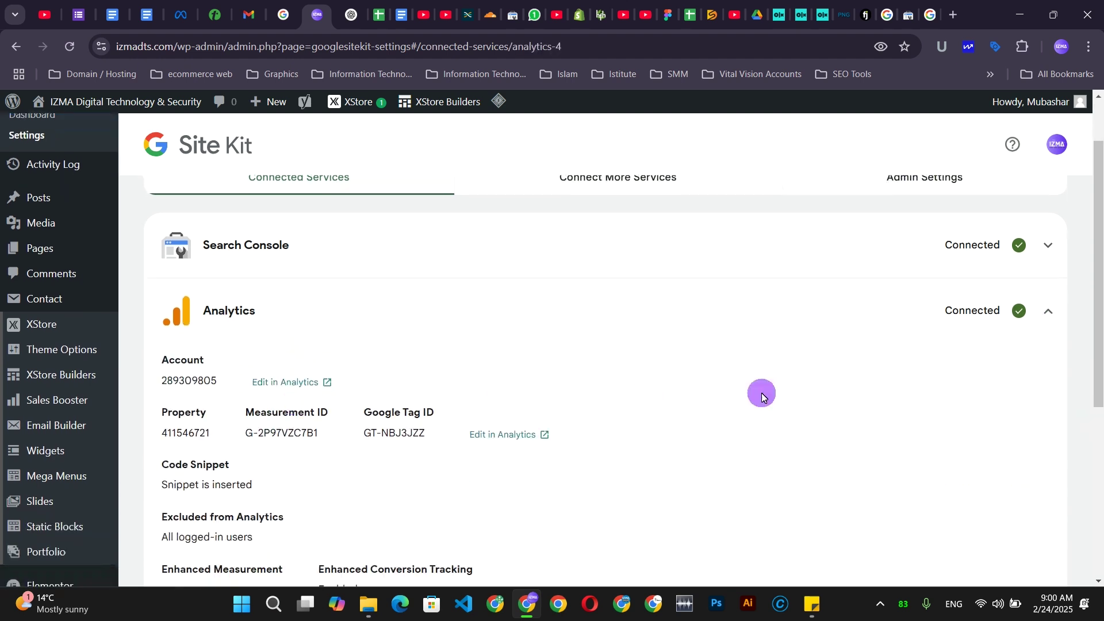
left_click(1047, 311)
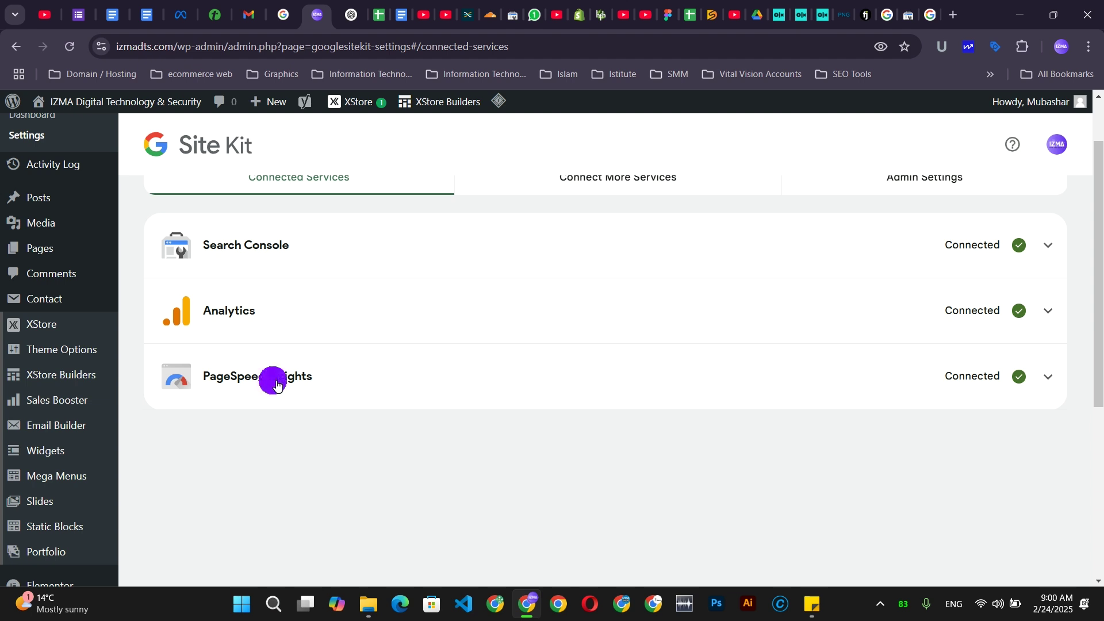
scroll(431, 362, "up", 2)
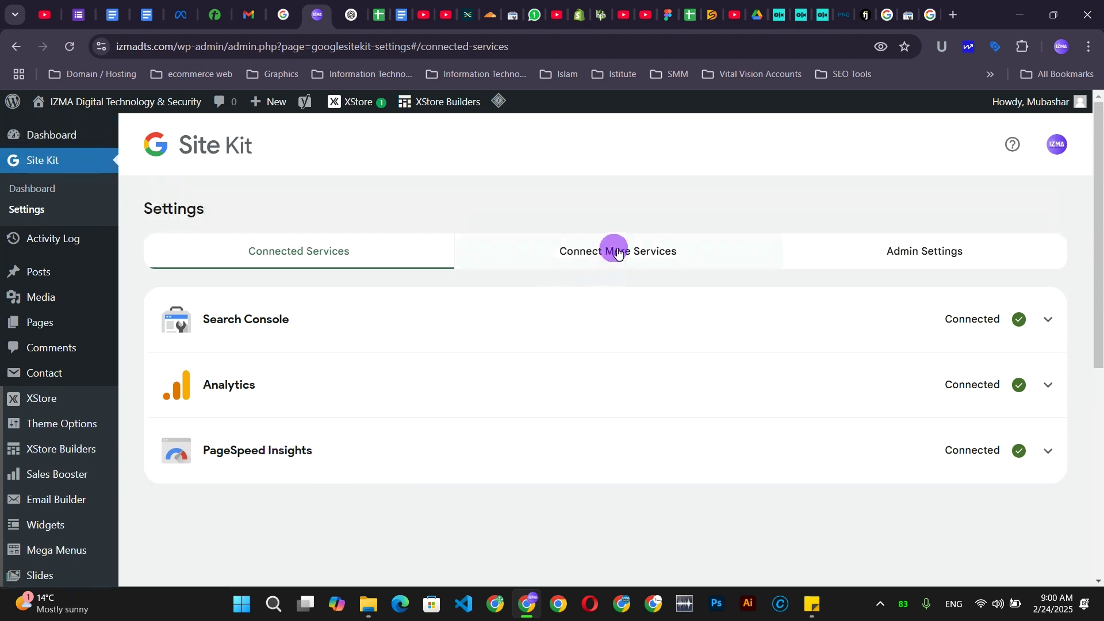
Look through the additional services Site Kit can connect: Ads, AdSense, Sign in with Google and Tag Manager.
left_click(737, 54)
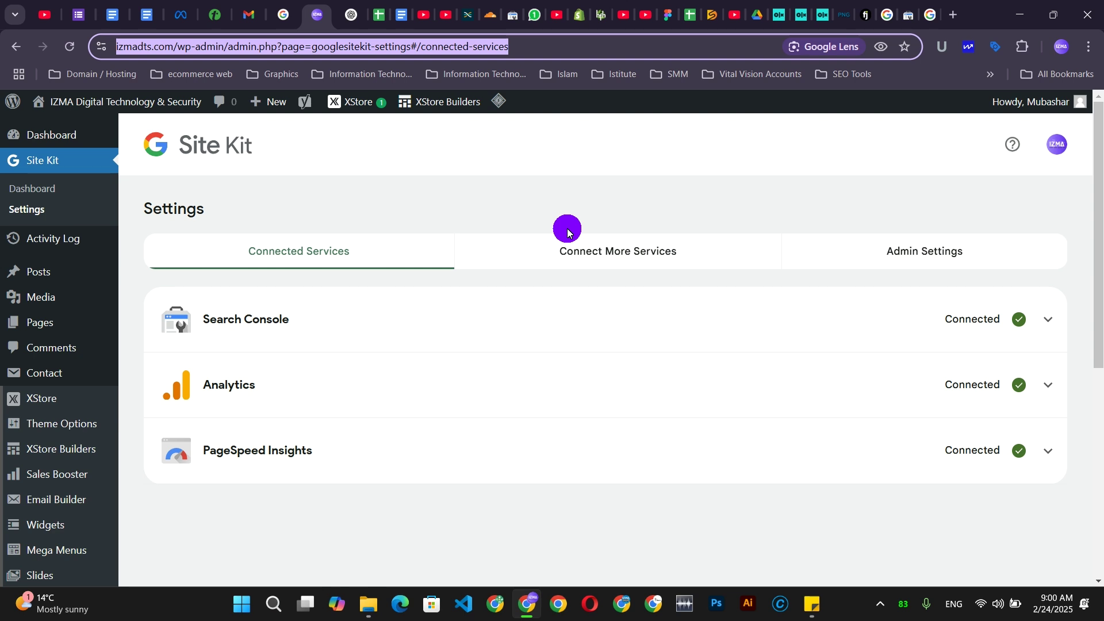
left_click(575, 252)
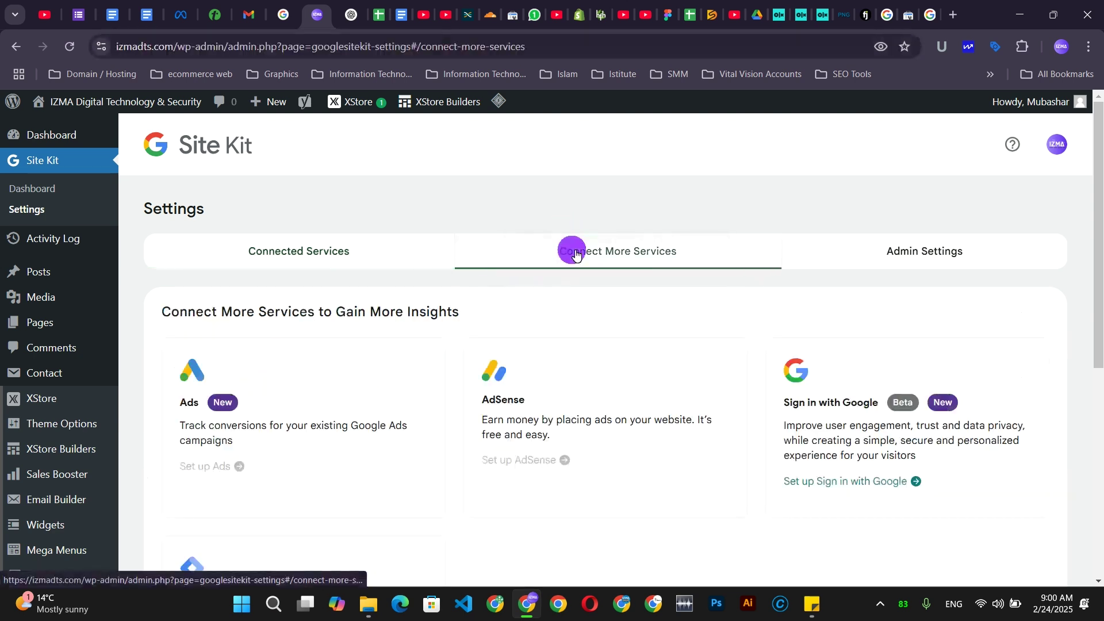
scroll(310, 314, "down", 1)
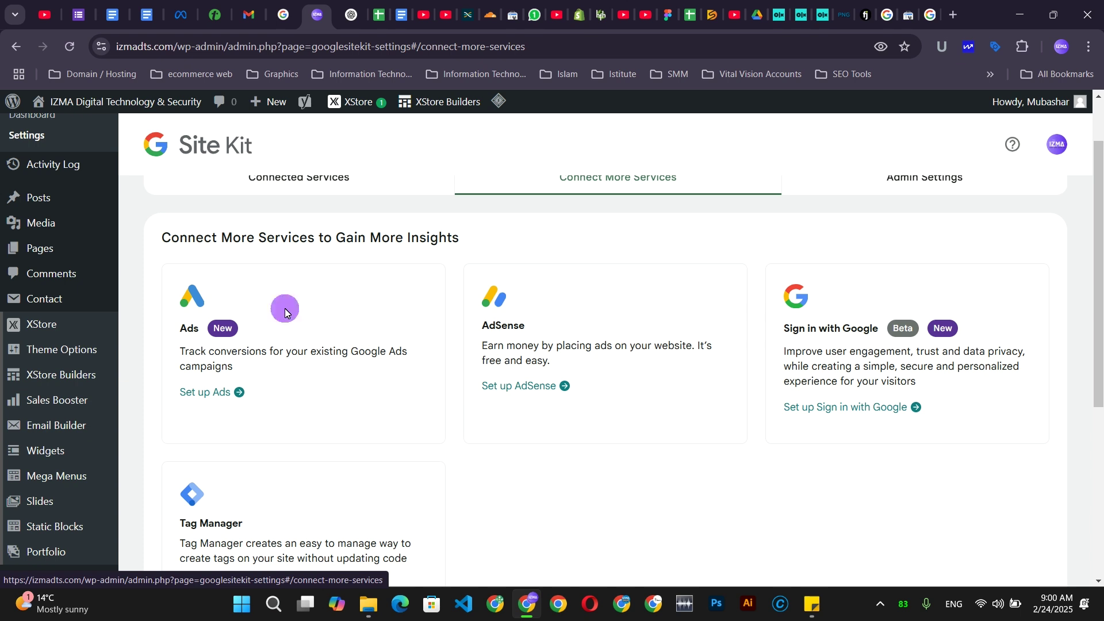
scroll(267, 298, "down", 1)
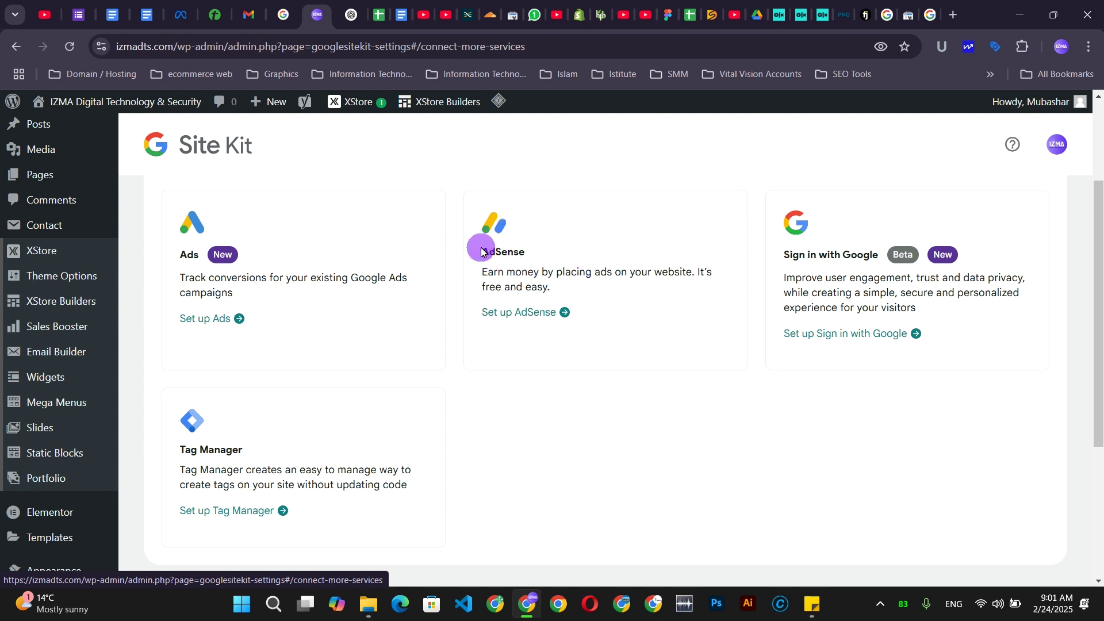
left_click(861, 281)
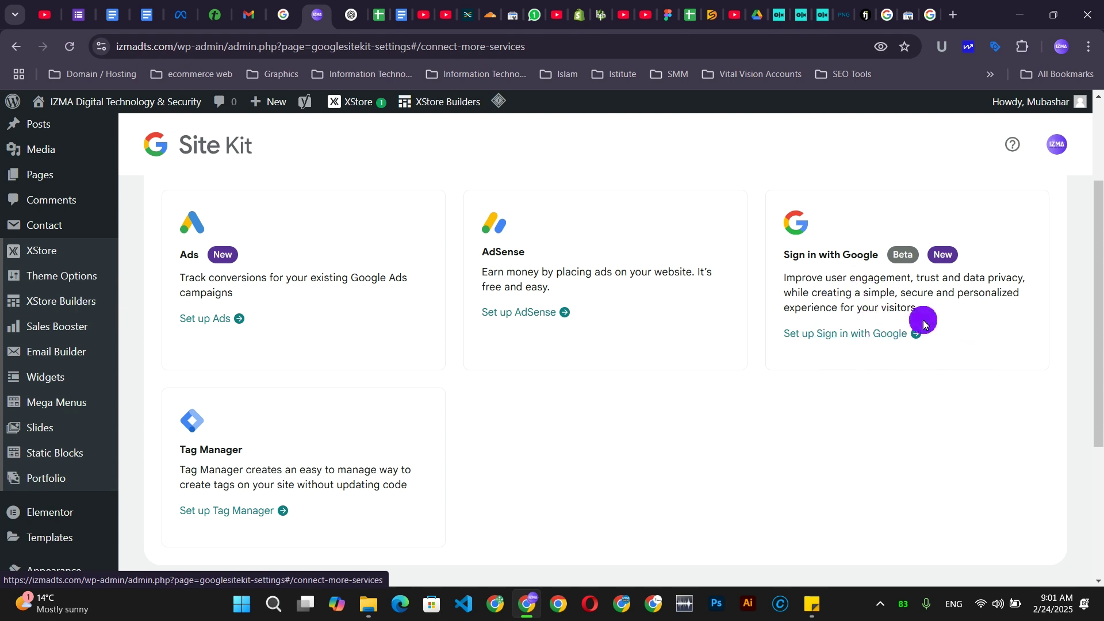
scroll(317, 374, "down", 1)
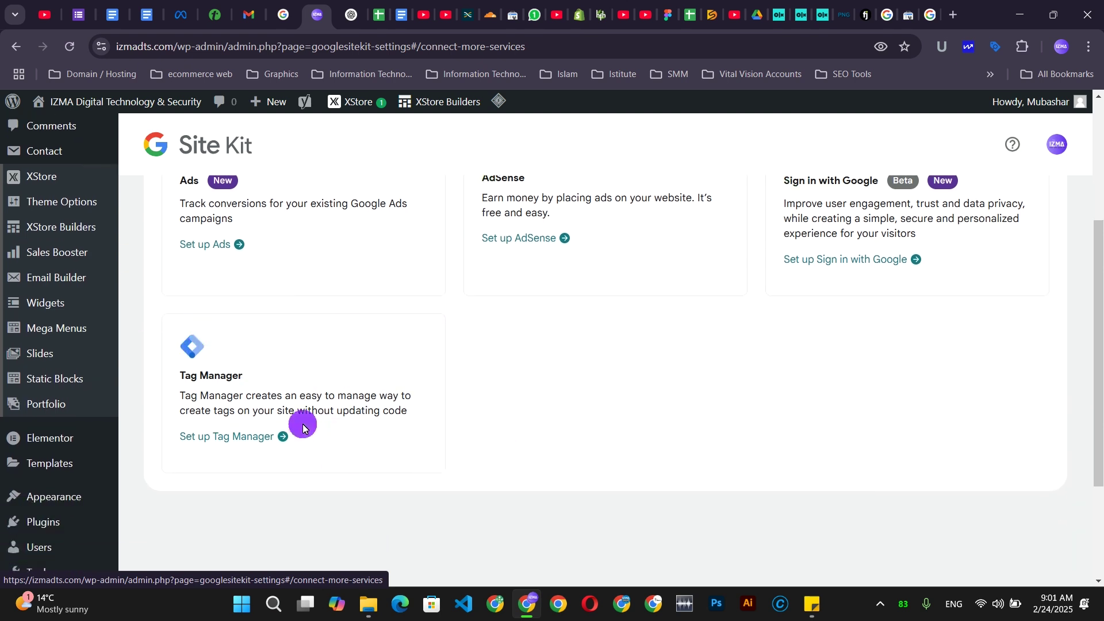
scroll(193, 309, "up", 2)
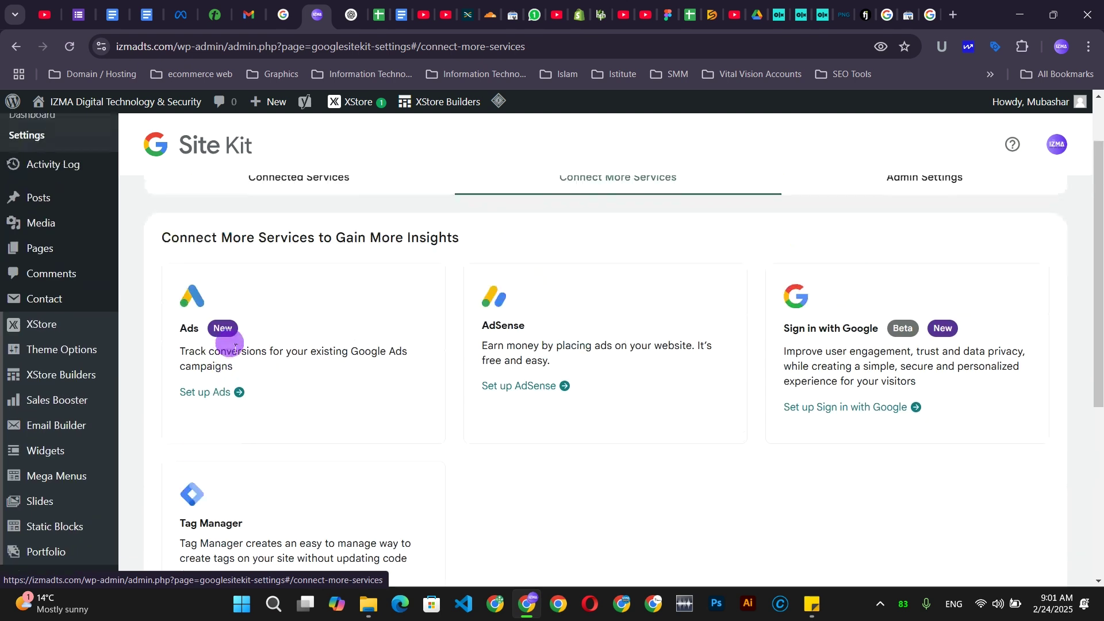
scroll(460, 305, "down", 2)
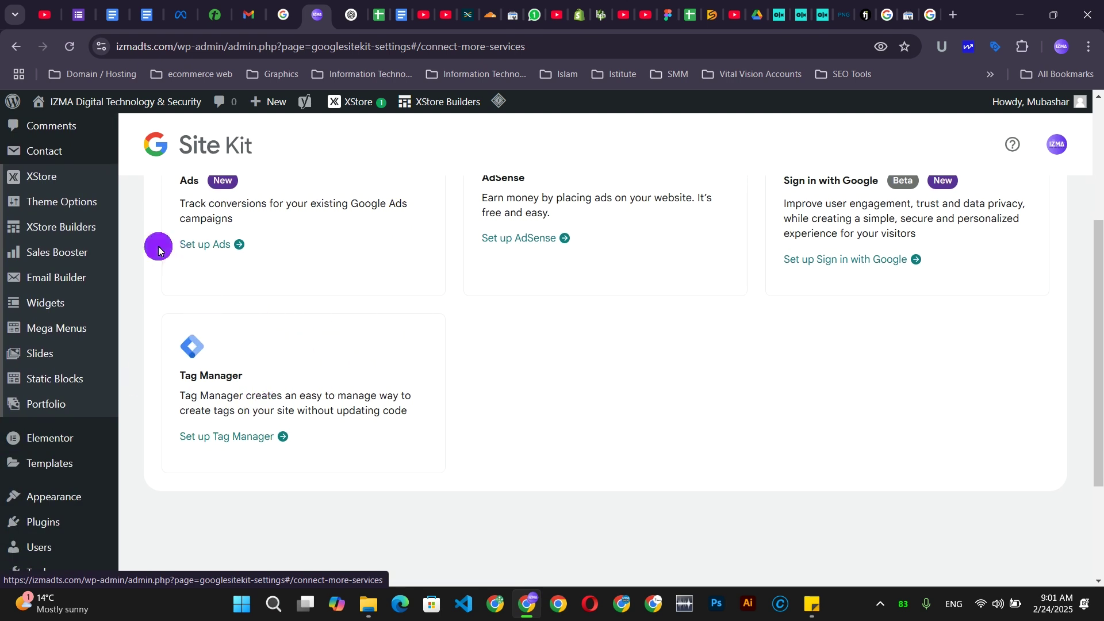
scroll(246, 257, "up", 2)
scroll(246, 257, "up", 2)
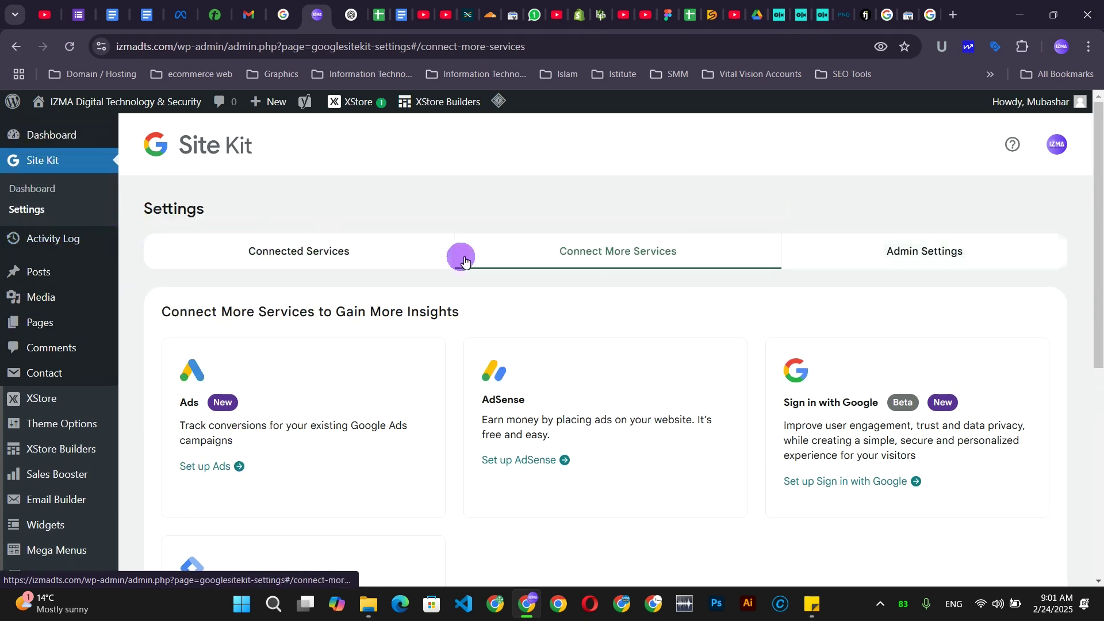
scroll(500, 347, "down", 1)
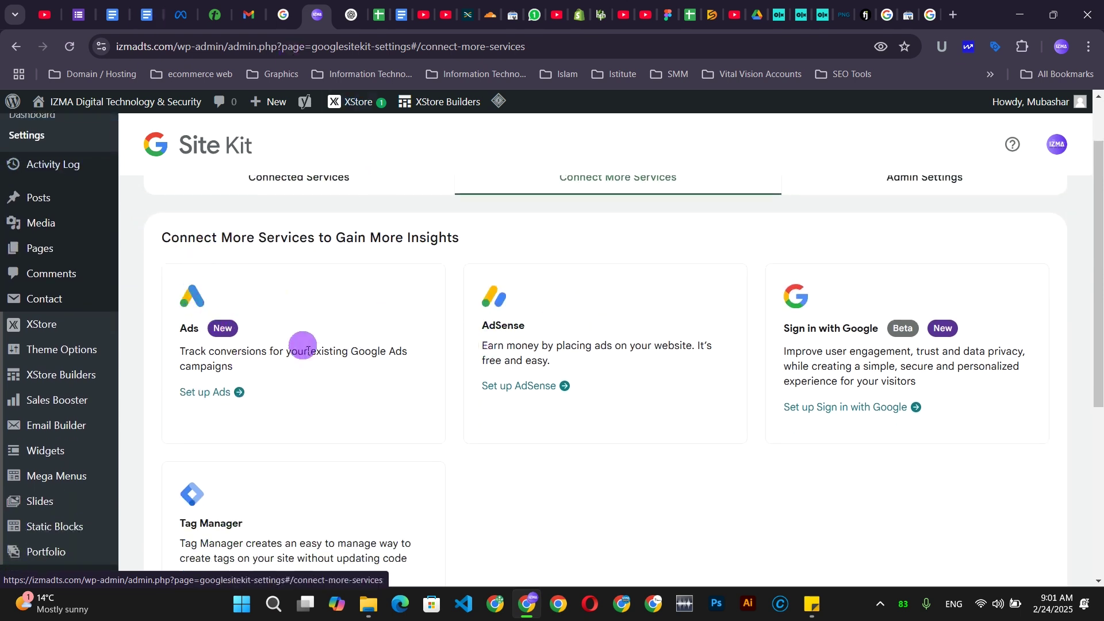
scroll(322, 315, "down", 2)
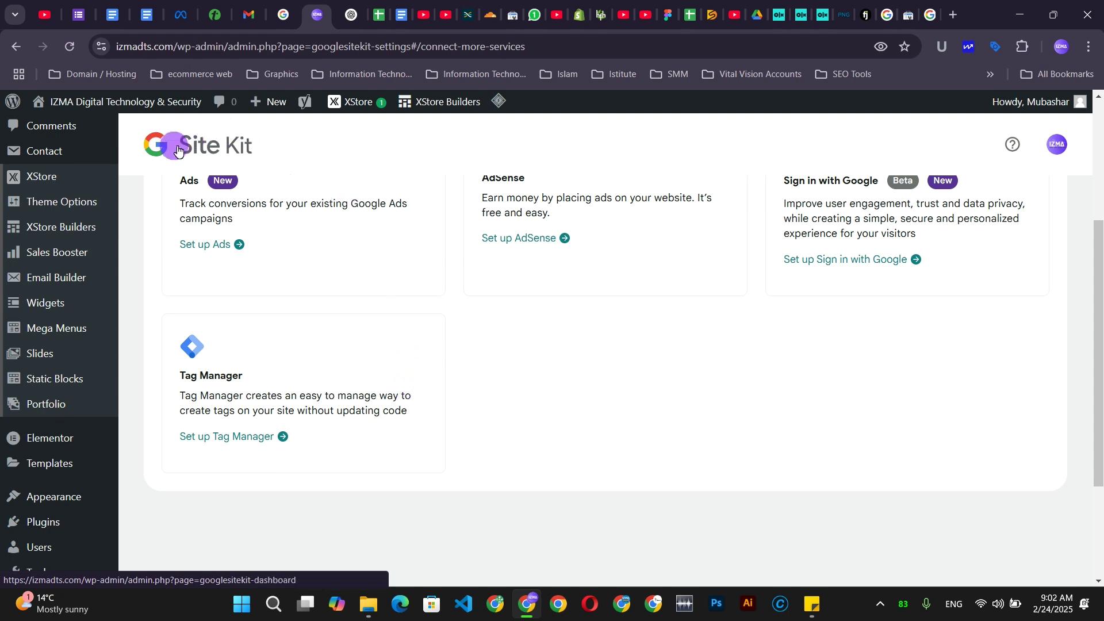
scroll(64, 201, "up", 4)
left_click(215, 179)
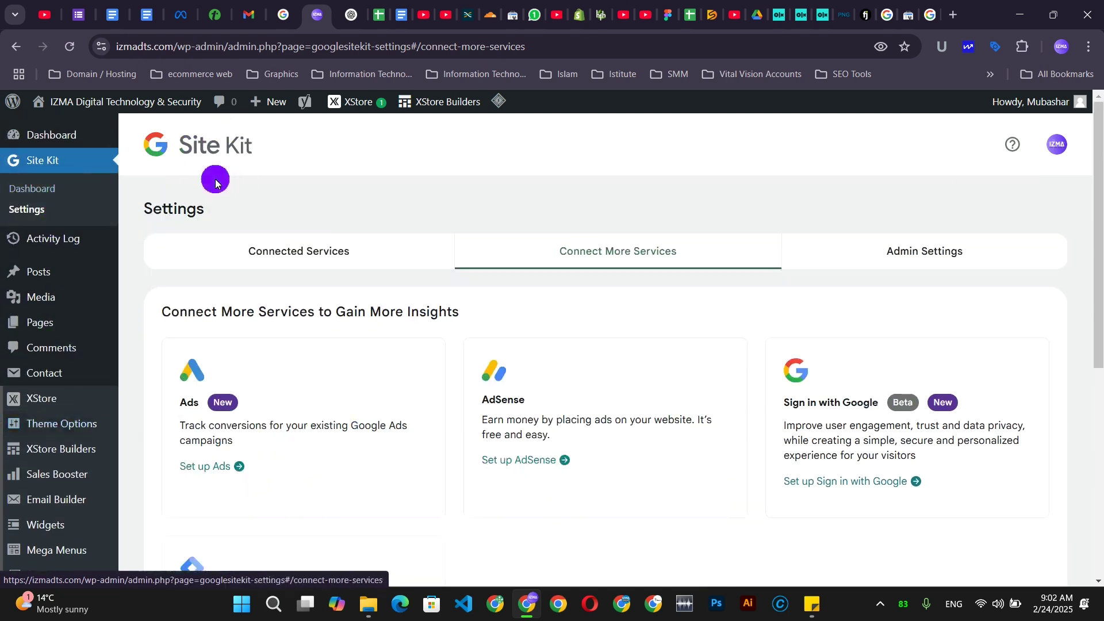
scroll(308, 272, "down", 4)
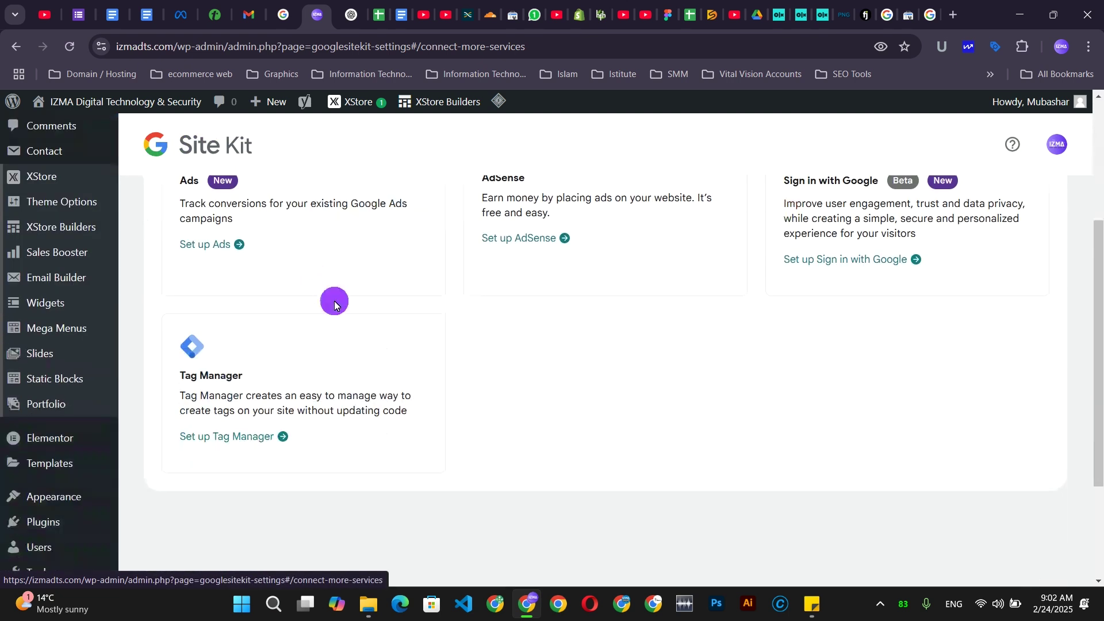
scroll(335, 304, "up", 4)
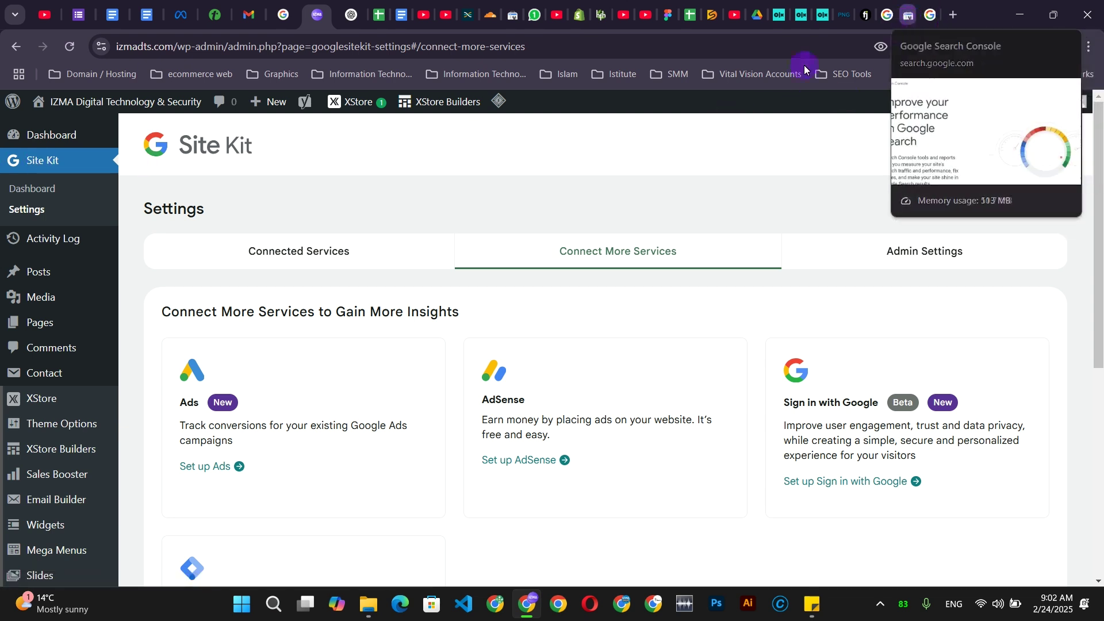
Go back to Site Kit's connected services list and switch to the Google Search Console page opened earlier.
left_click(270, 251)
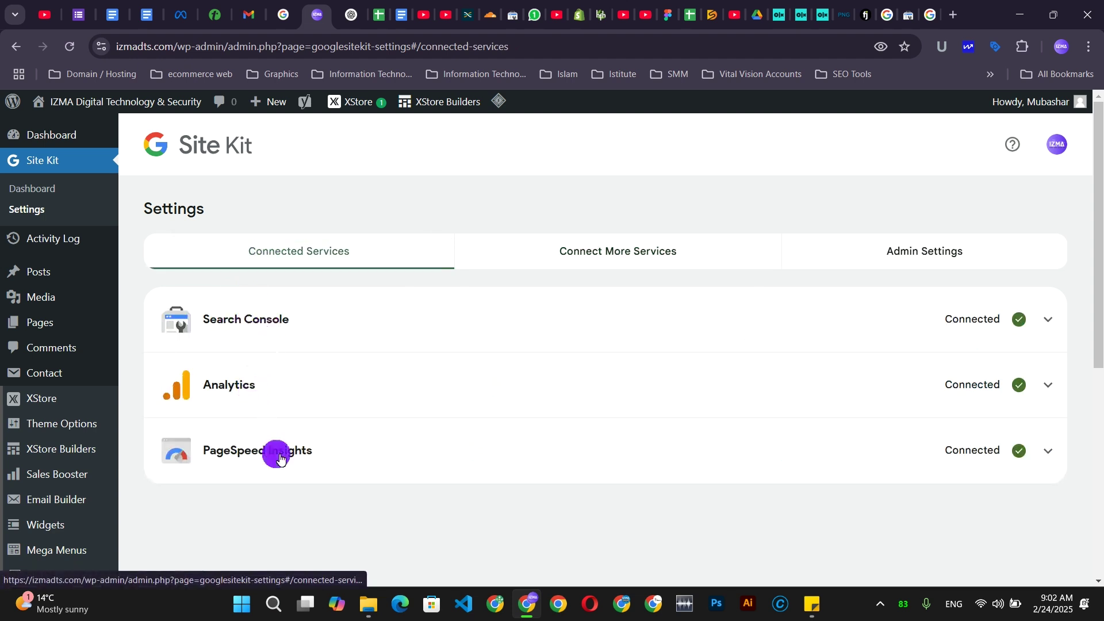
left_click(907, 14)
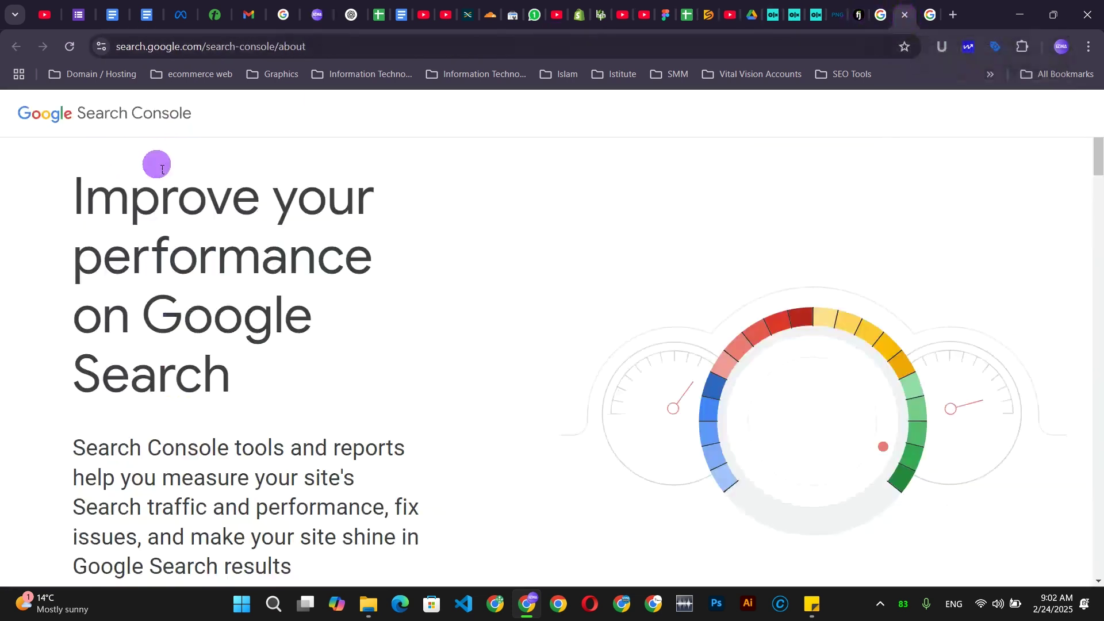
Start Search Console from its landing page and Google Analytics from the Marketing Platform page.
scroll(519, 222, "down", 7)
left_click(113, 194)
left_click(930, 14)
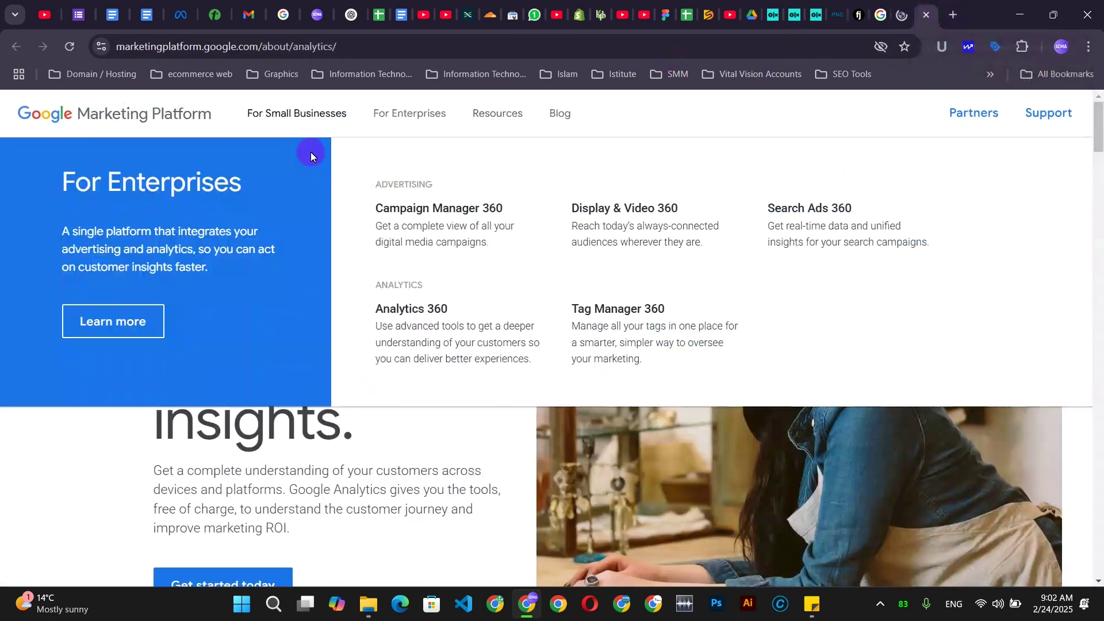
left_click(315, 46)
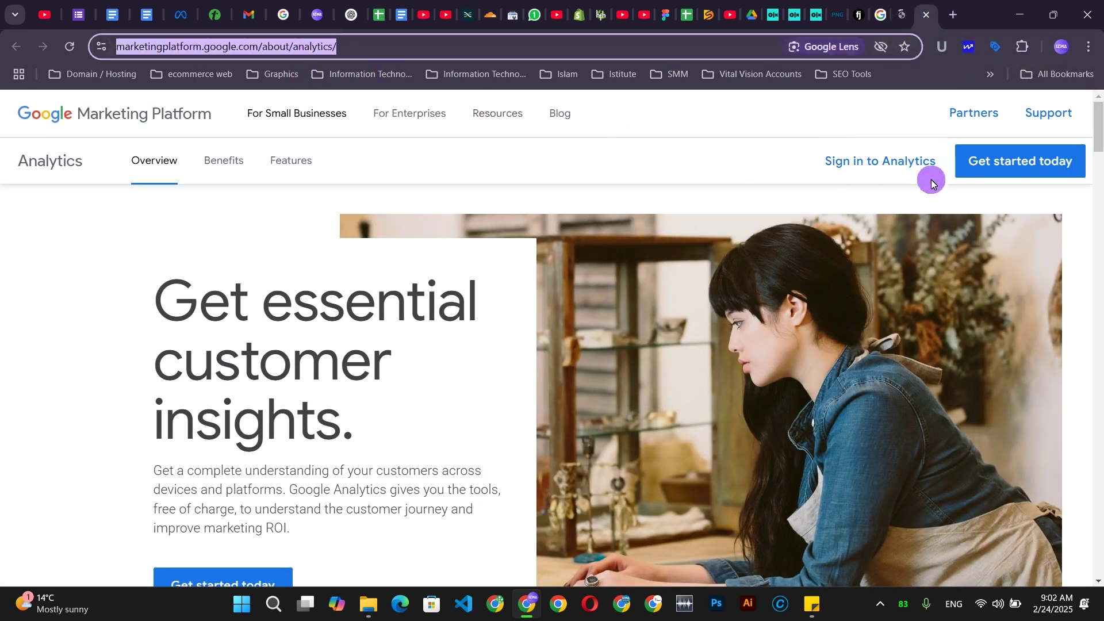
left_click(1014, 165)
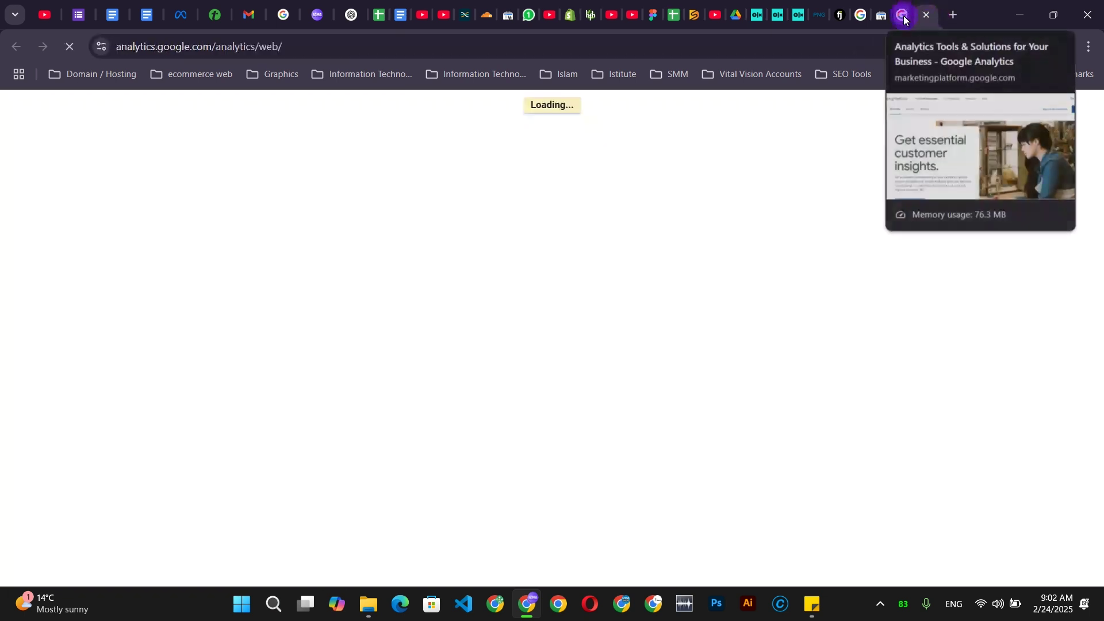
Close the leftover Search Console and Analytics landing pages and go to the Search Console overview.
left_click(926, 15)
left_click(884, 26)
left_click(862, 16)
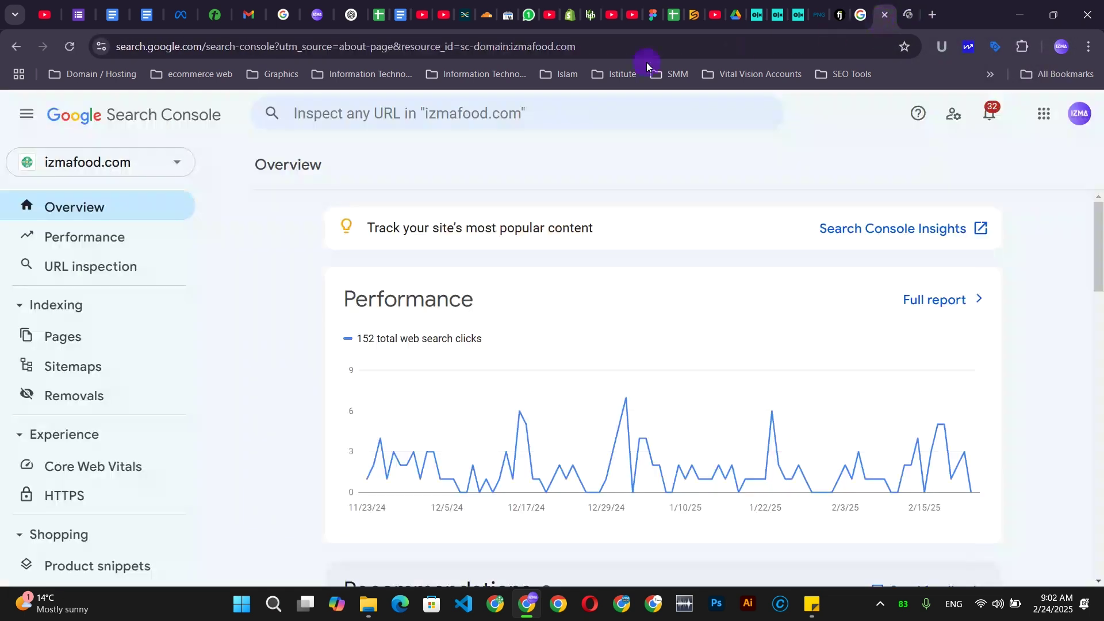
left_click(162, 166)
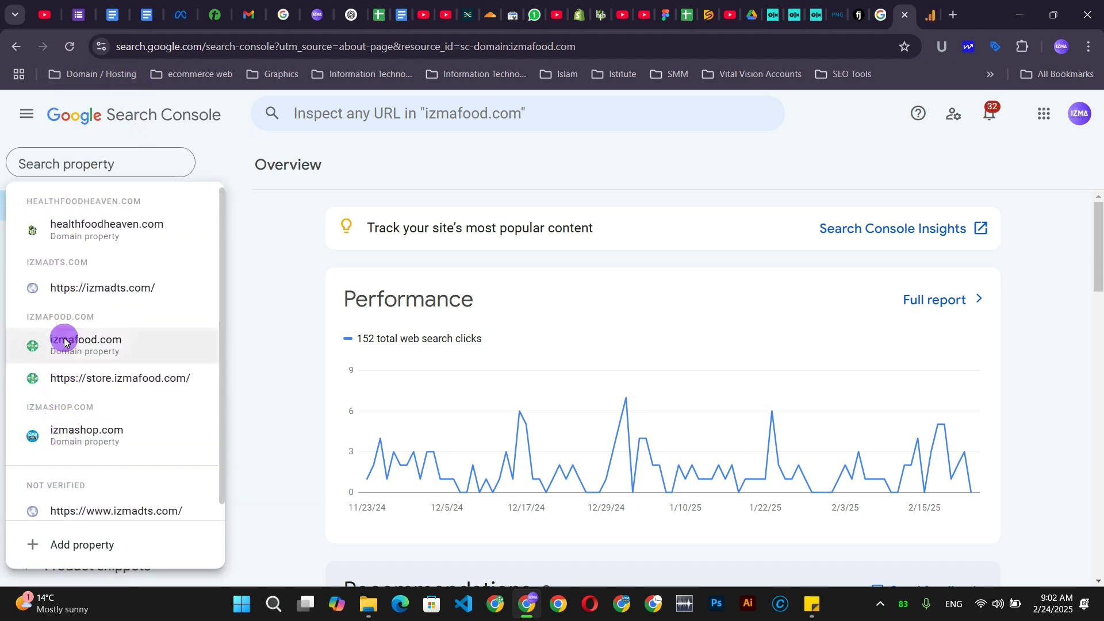
left_click(87, 289)
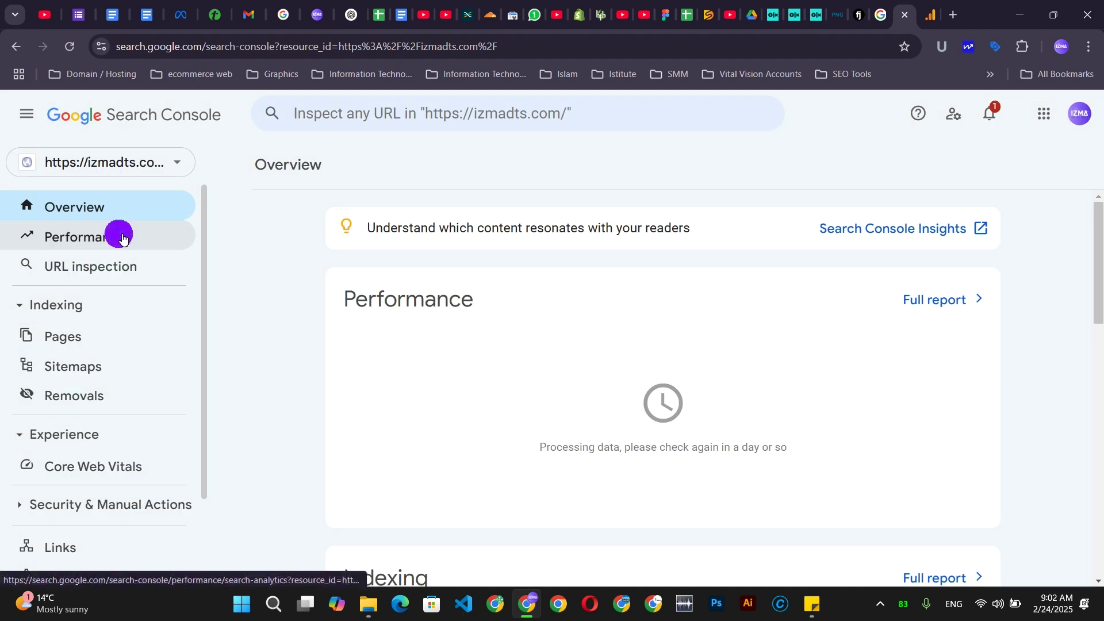
left_click(121, 238)
left_click(164, 166)
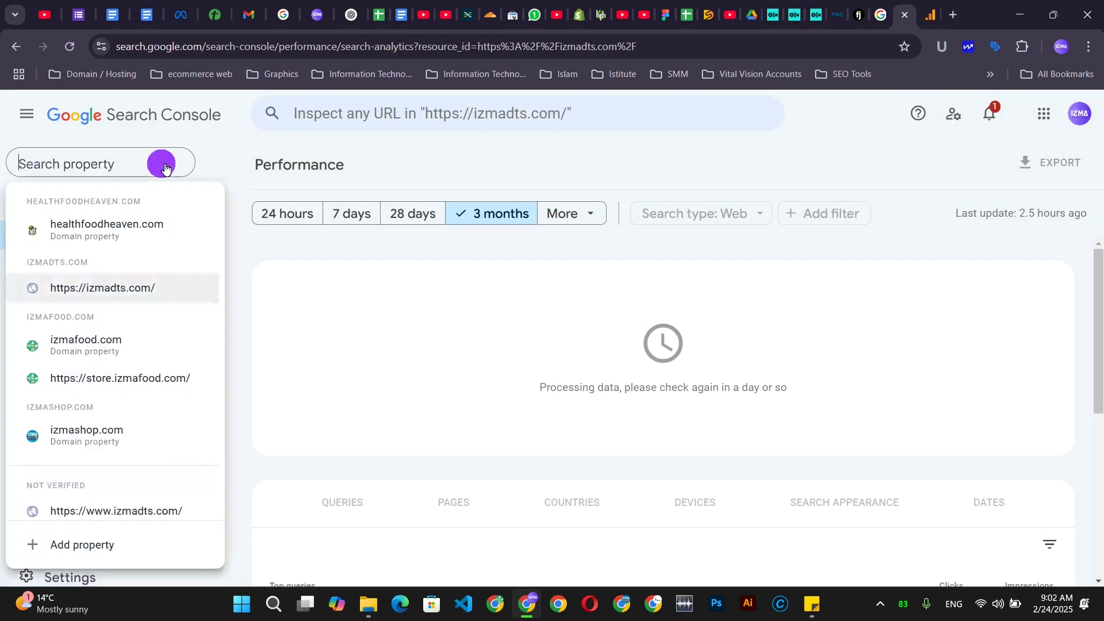
scroll(75, 480, "down", 1)
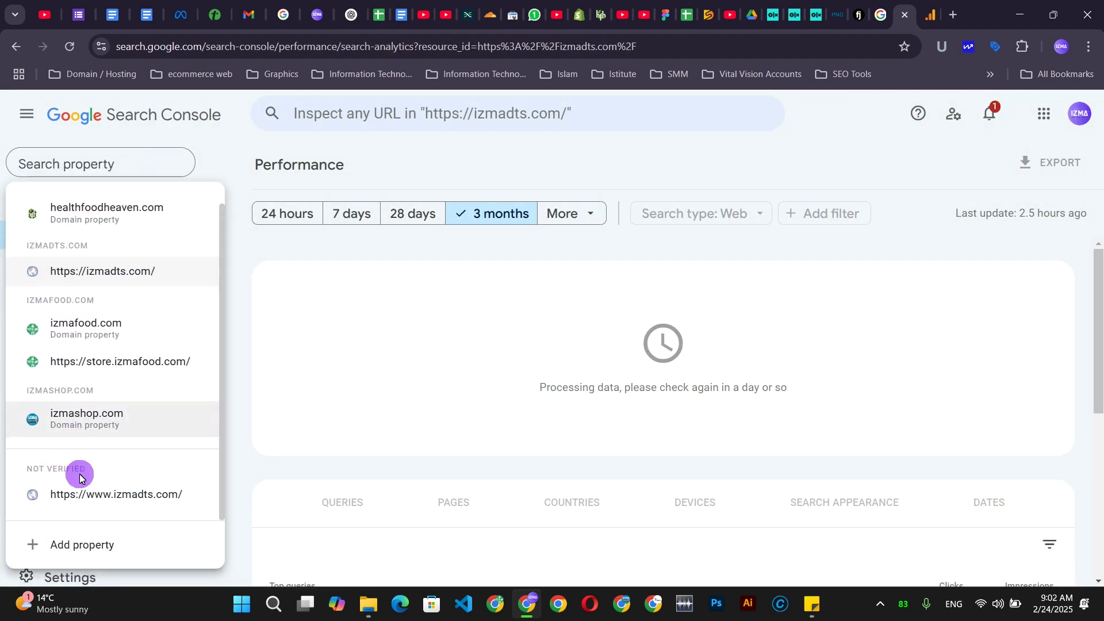
left_click(102, 496)
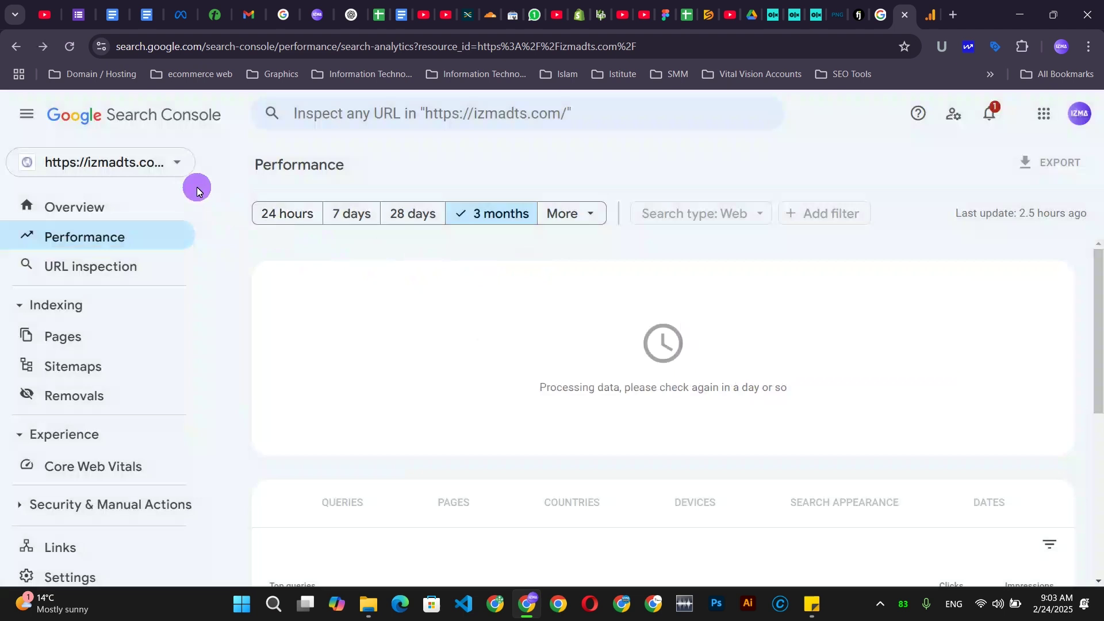
left_click(175, 161)
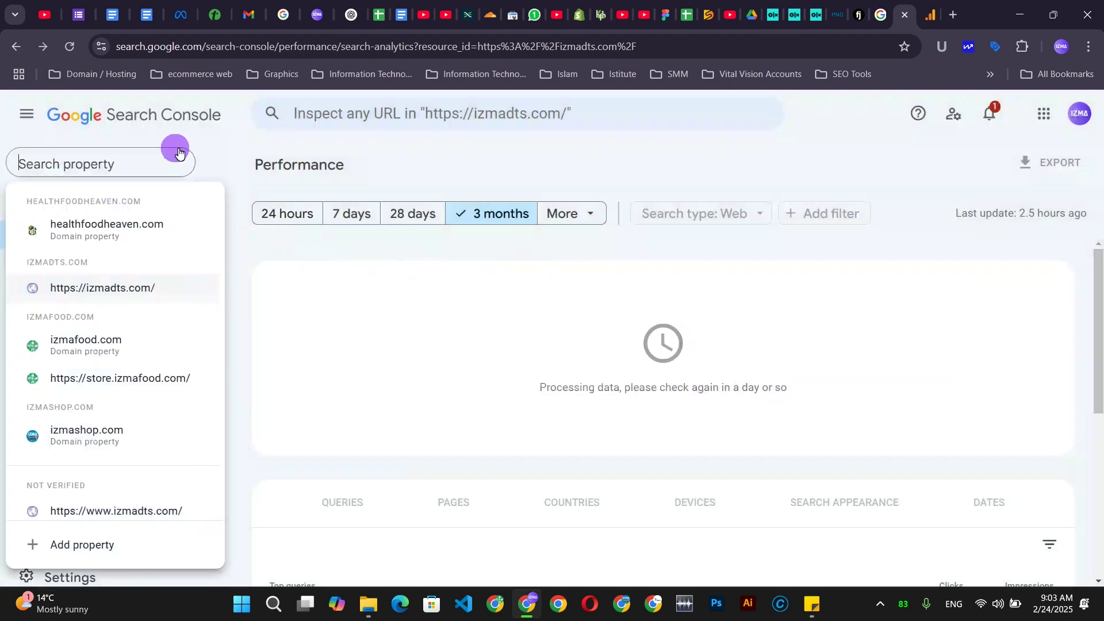
left_click(129, 288)
Limit the Performance report to 7 days and check its chart and top queries table.
scroll(638, 368, "down", 5)
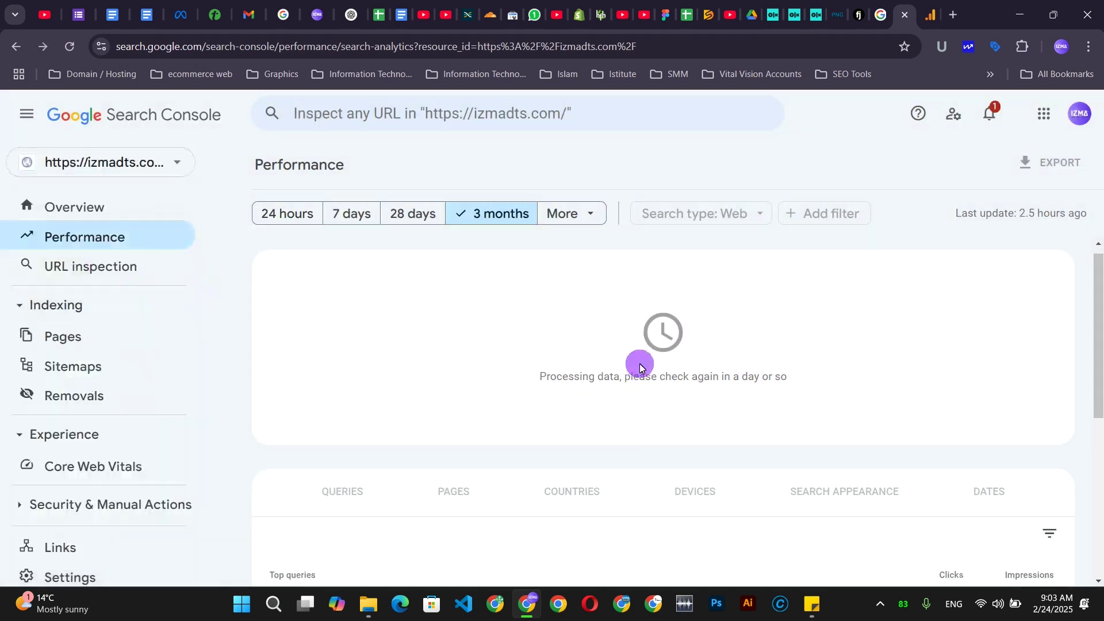
scroll(308, 328, "up", 5)
left_click(349, 223)
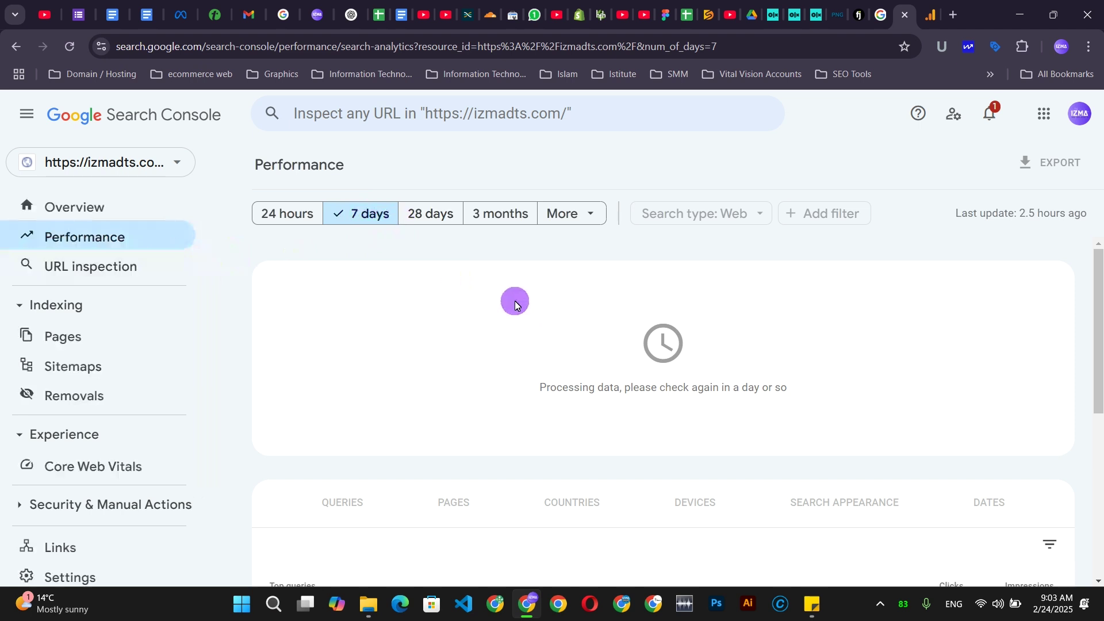
scroll(516, 303, "down", 5)
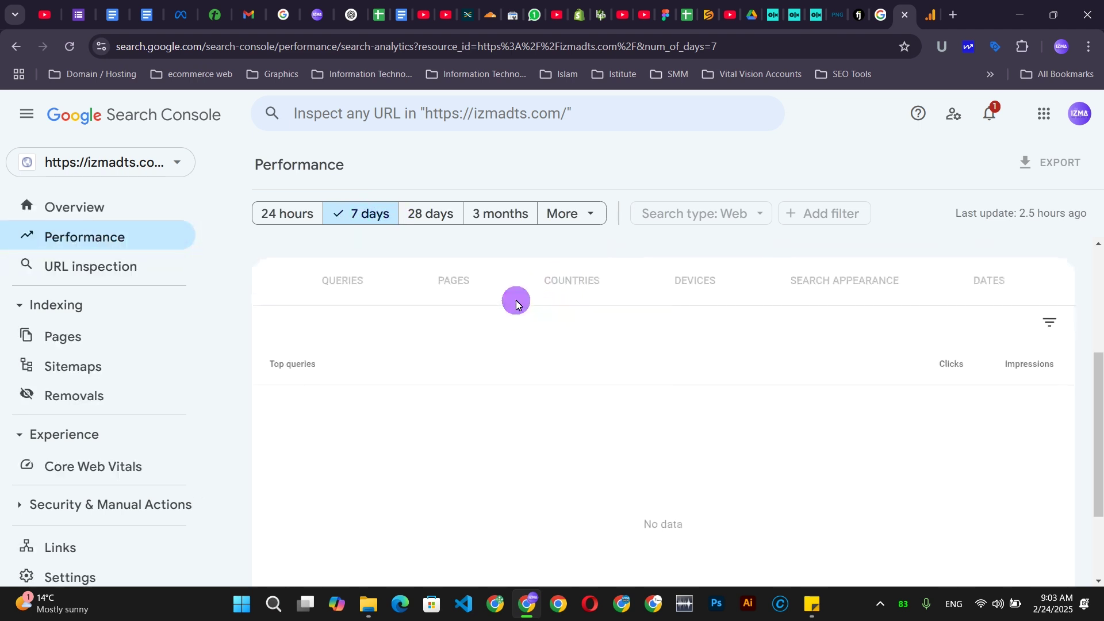
left_click(930, 14)
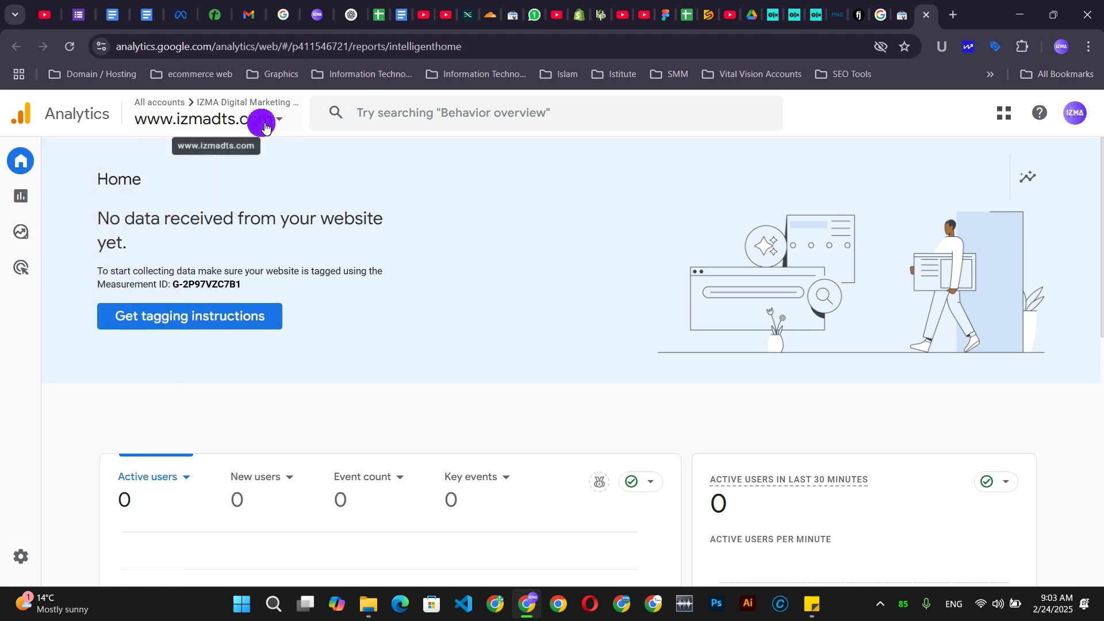
left_click(190, 327)
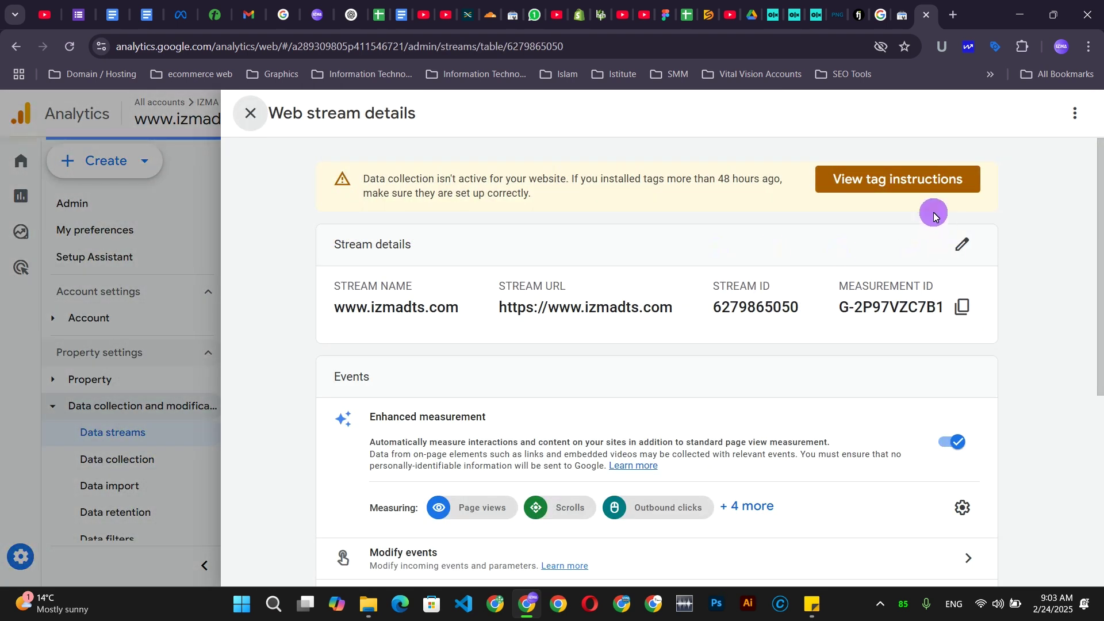
left_click(251, 114)
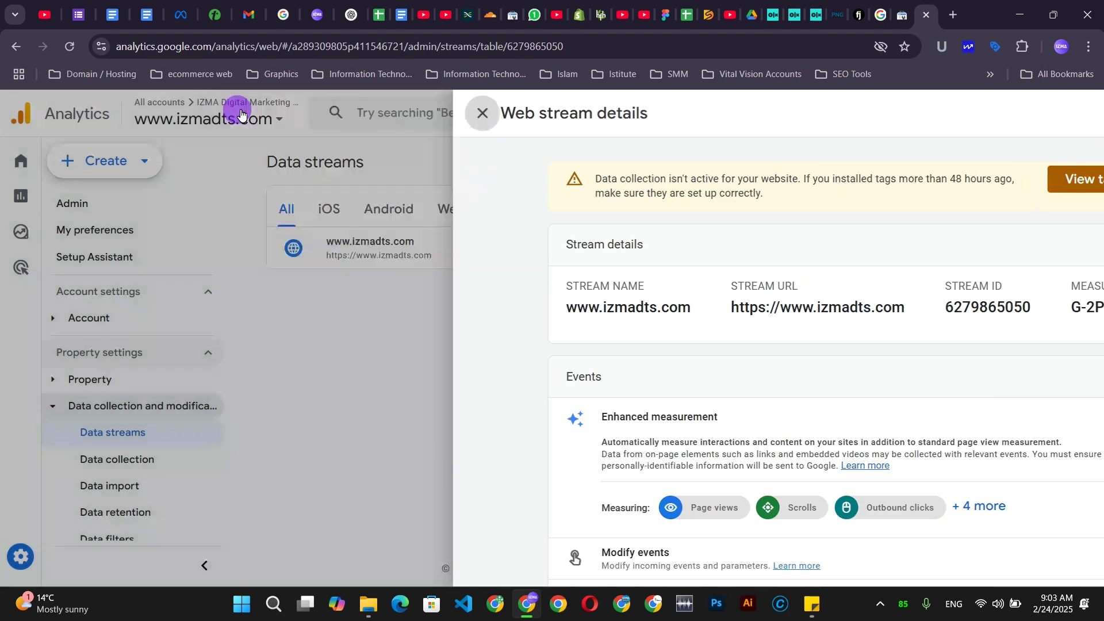
left_click(266, 119)
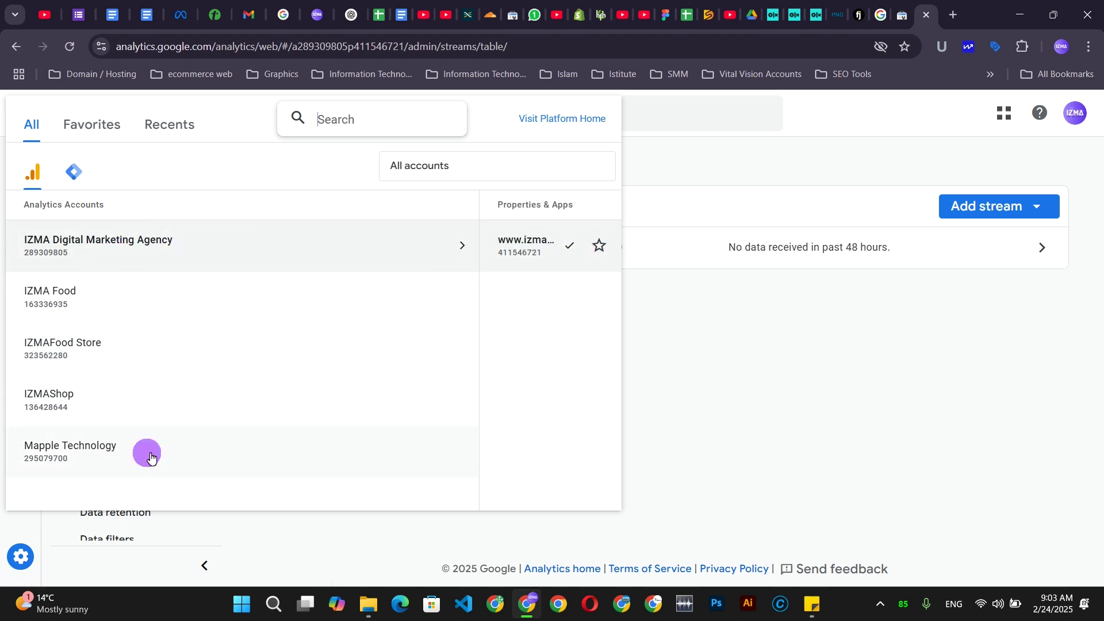
left_click(483, 249)
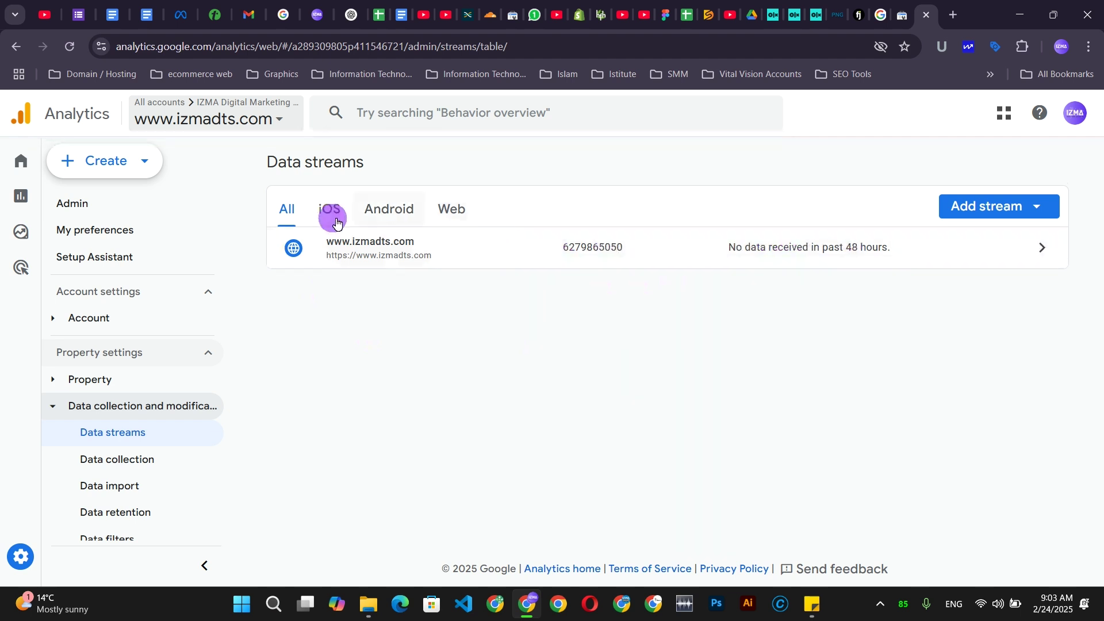
left_click(23, 161)
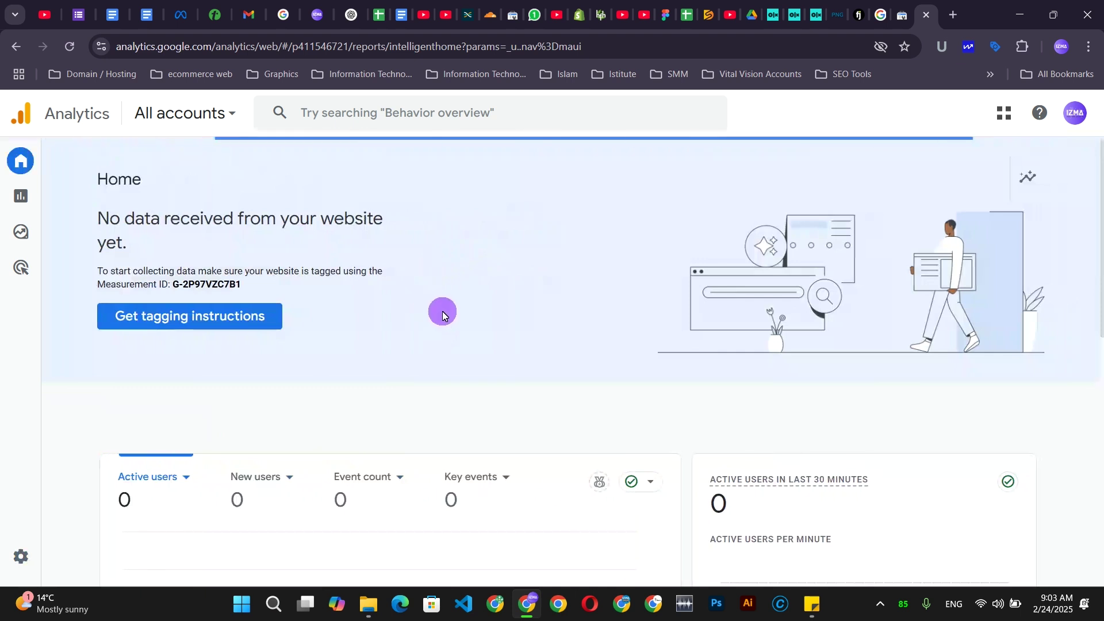
Review the Analytics Home page's user metrics and the Google Analytics 4 getting-started cards.
scroll(442, 312, "down", 5)
scroll(419, 314, "down", 4)
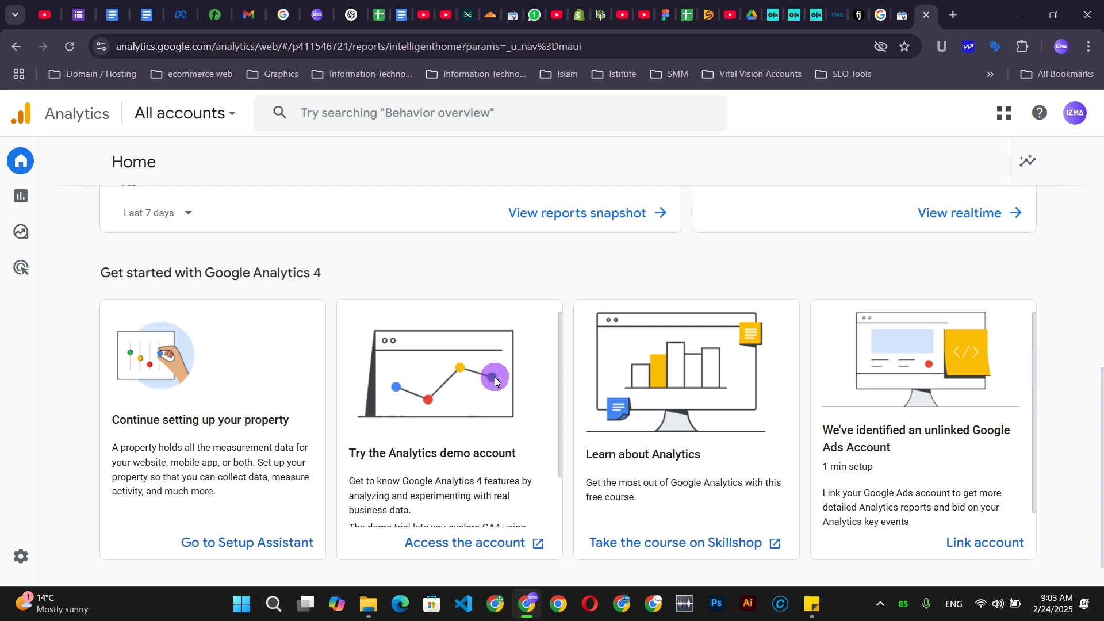
scroll(854, 279, "up", 3)
scroll(854, 279, "up", 5)
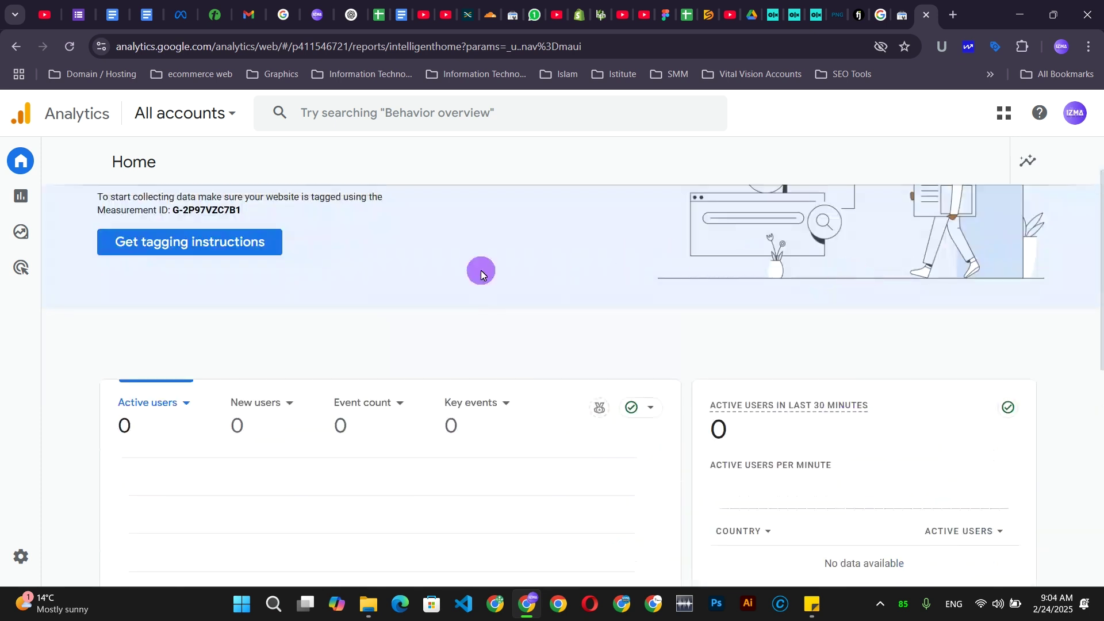
Go back to Site Kit's connected services in the WordPress admin, and open the Site Kit dashboard.
left_click(900, 21)
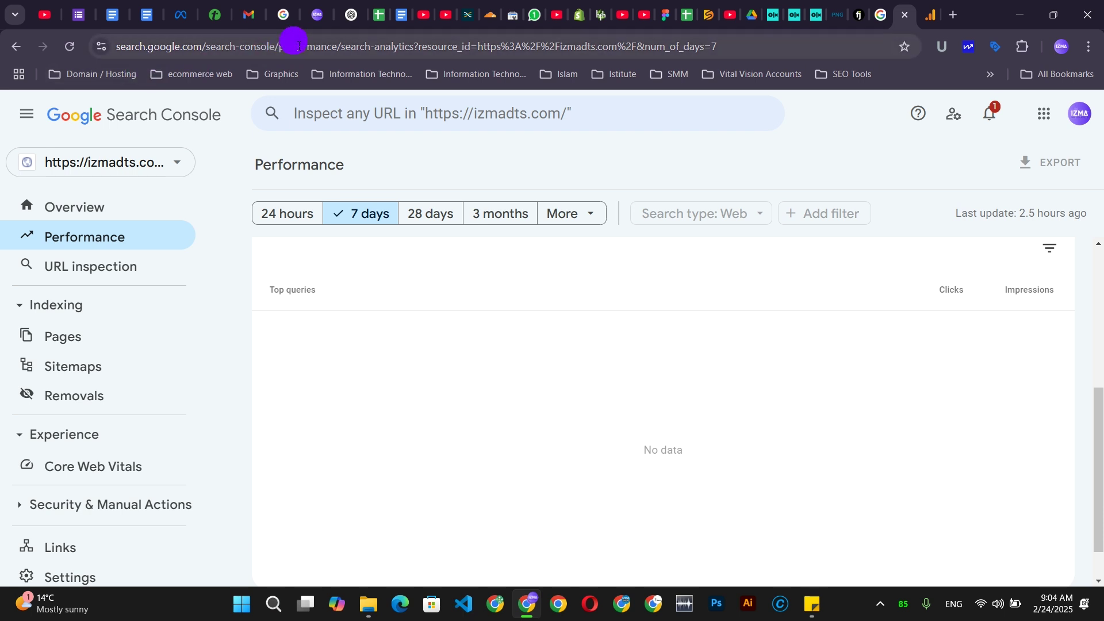
left_click(319, 19)
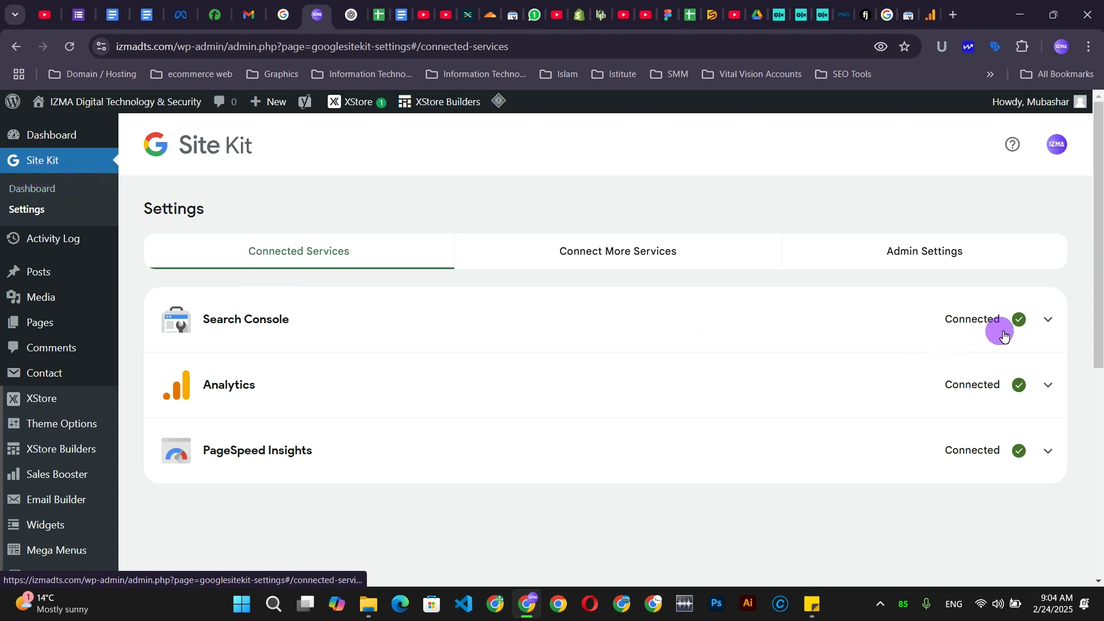
left_click(1012, 390)
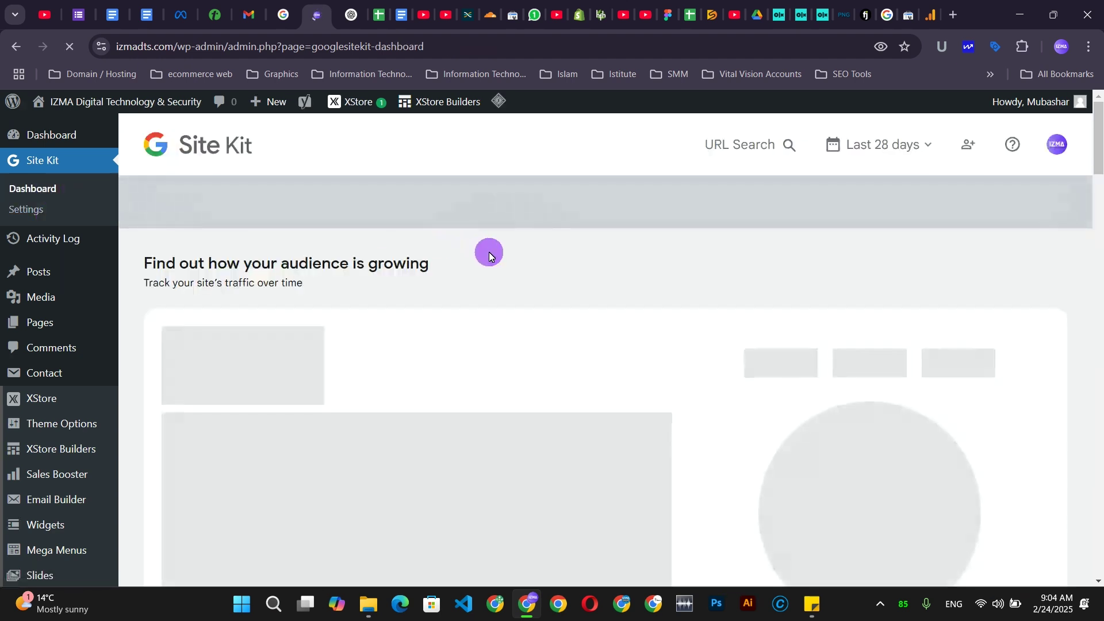
Examine the Site Kit dashboard's audience growth section, including the All Visitors chart and the channels, locations and devices breakdown.
scroll(571, 349, "down", 2)
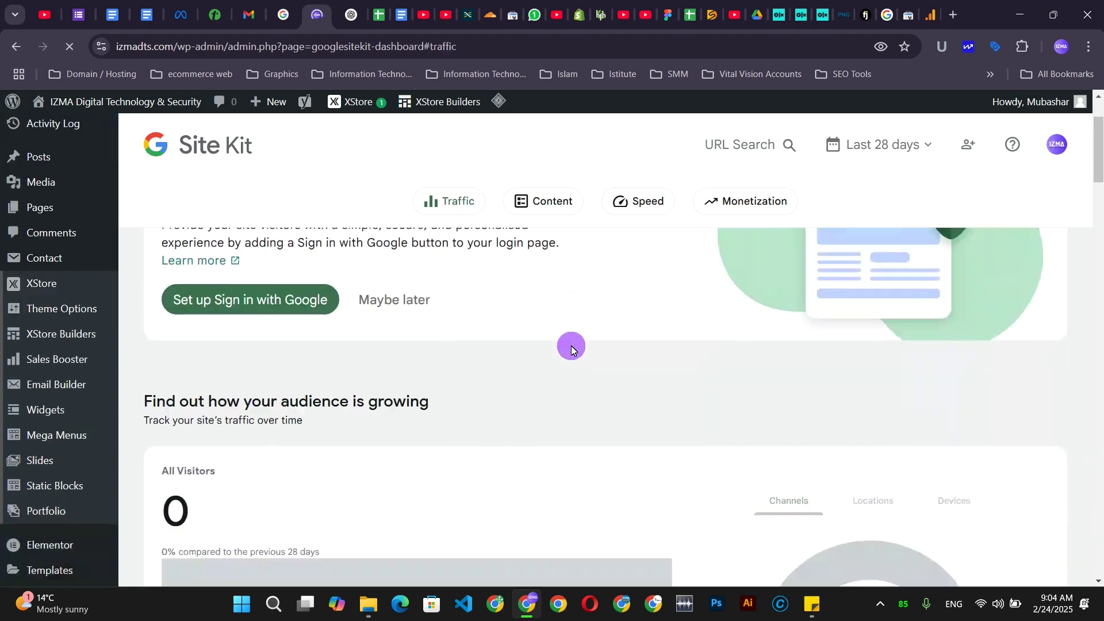
scroll(571, 350, "down", 8)
scroll(572, 345, "up", 6)
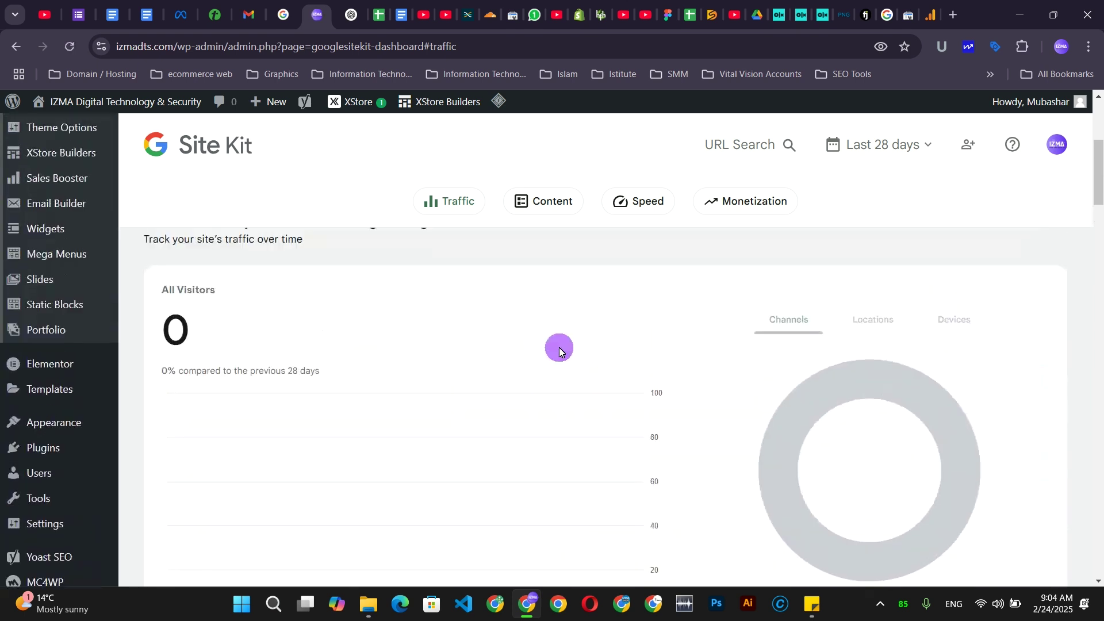
scroll(374, 352, "up", 3)
left_click_drag(125, 380, 603, 365)
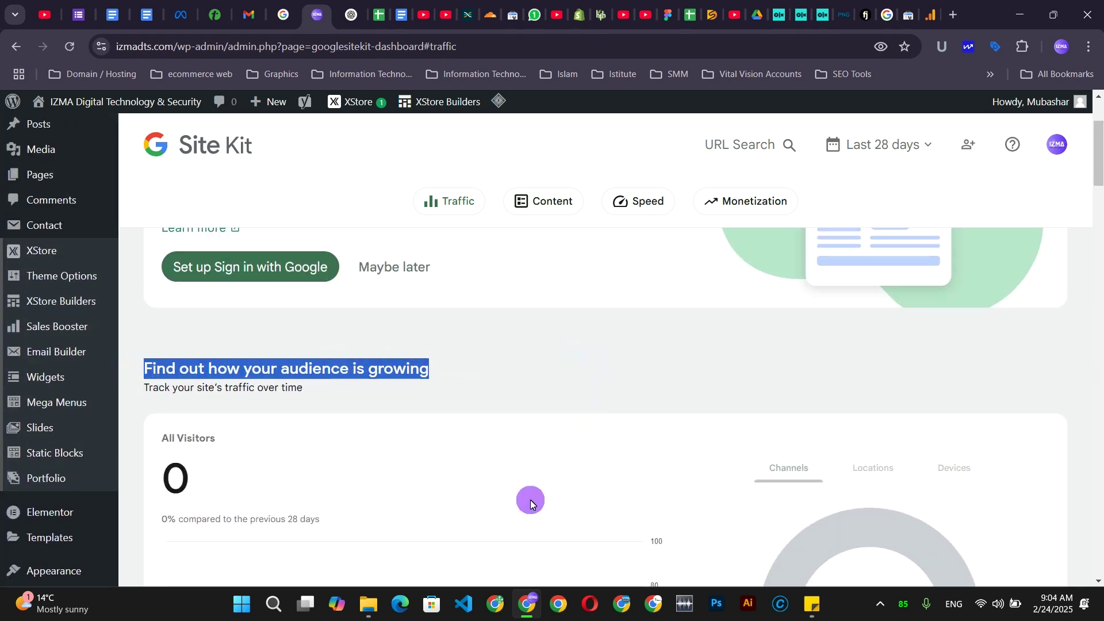
scroll(615, 481, "down", 2)
scroll(519, 460, "down", 1)
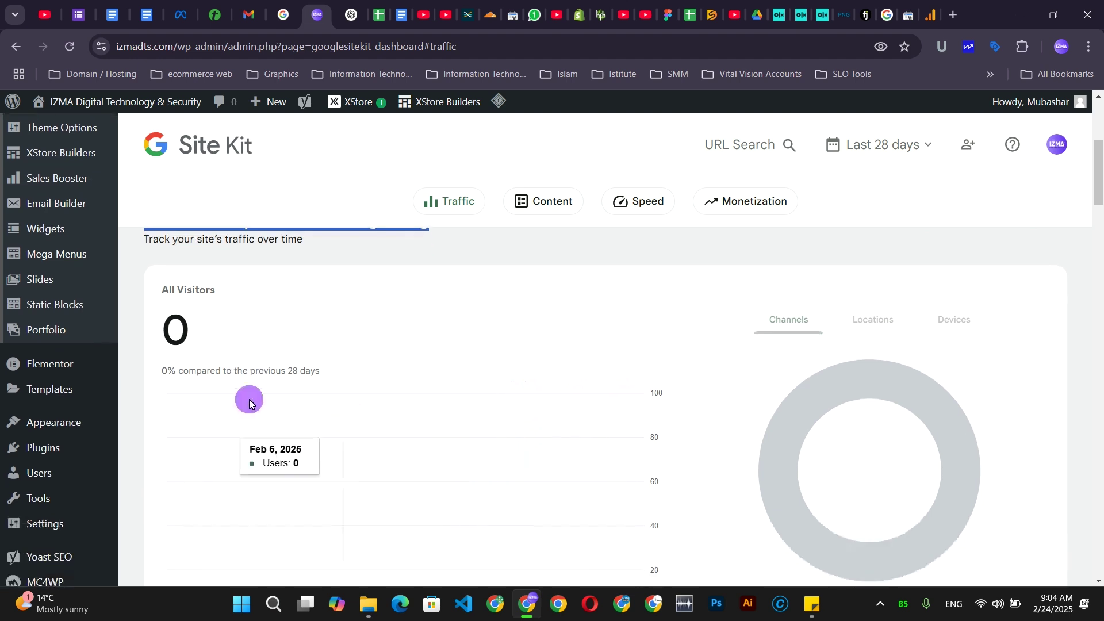
scroll(349, 318, "up", 2)
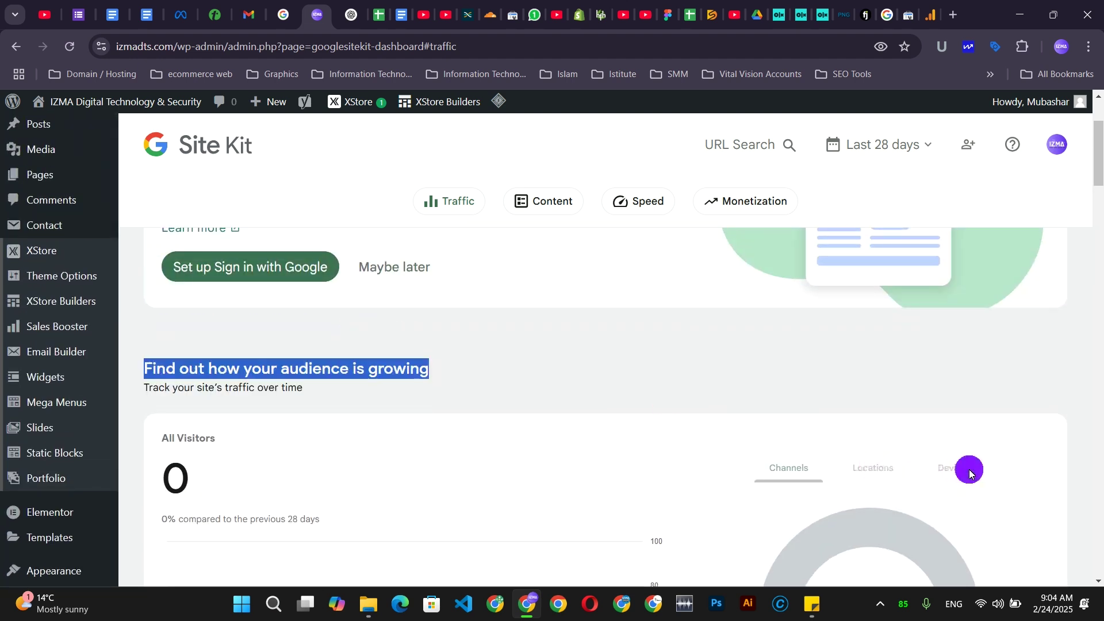
scroll(510, 387, "down", 3)
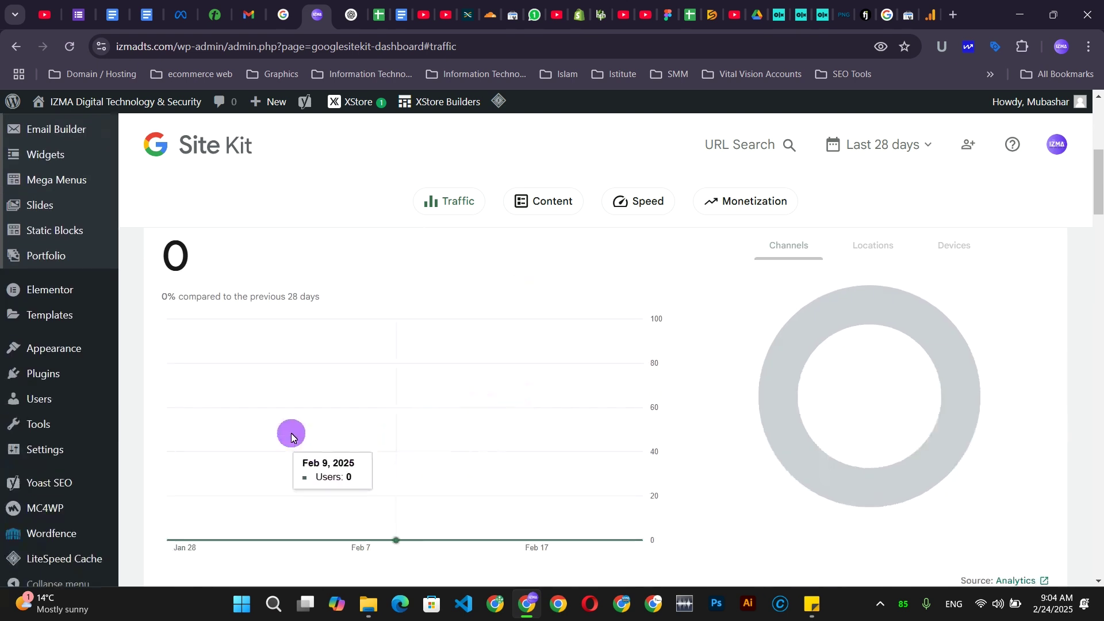
Examine the dashboard's search traffic over the last 28 days and its new and returning visitor groups.
scroll(310, 431, "down", 2)
scroll(449, 420, "down", 3)
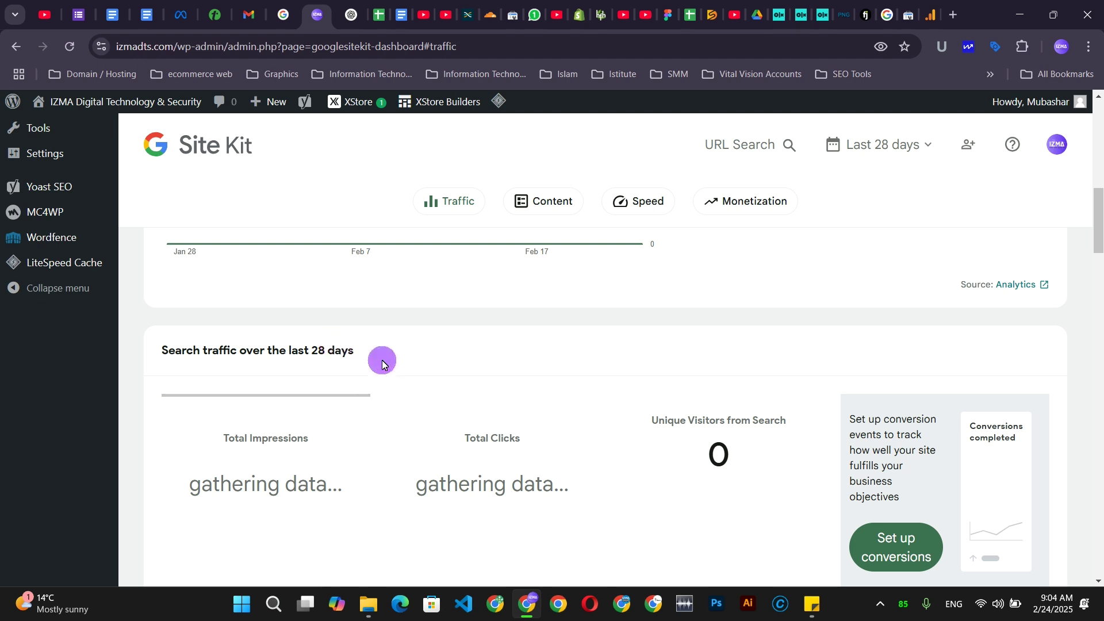
scroll(398, 367, "down", 1)
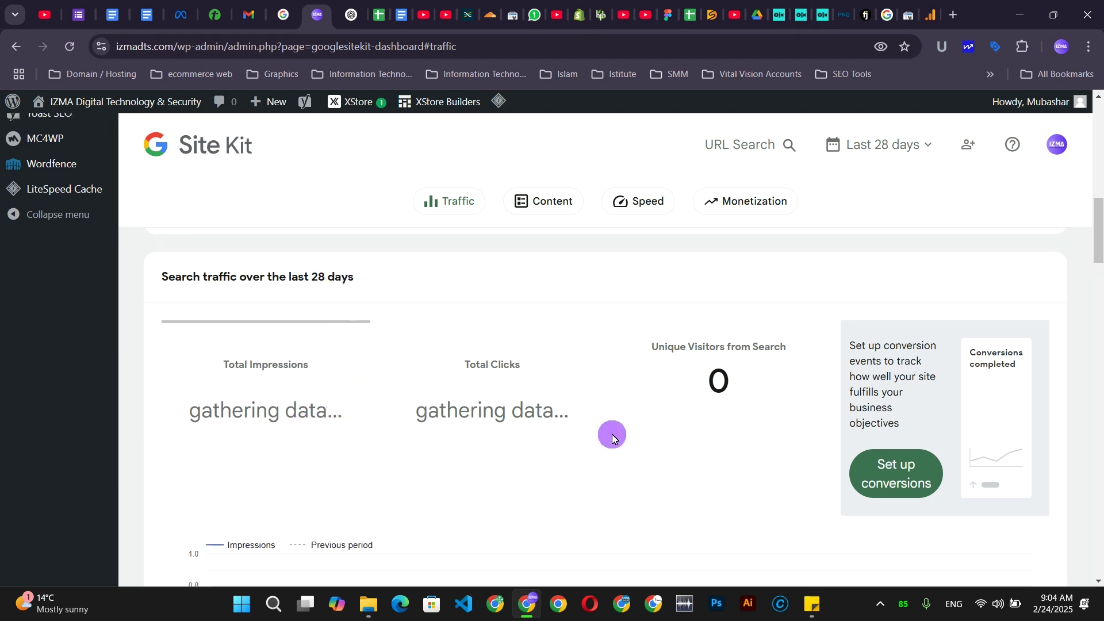
scroll(505, 388, "down", 3)
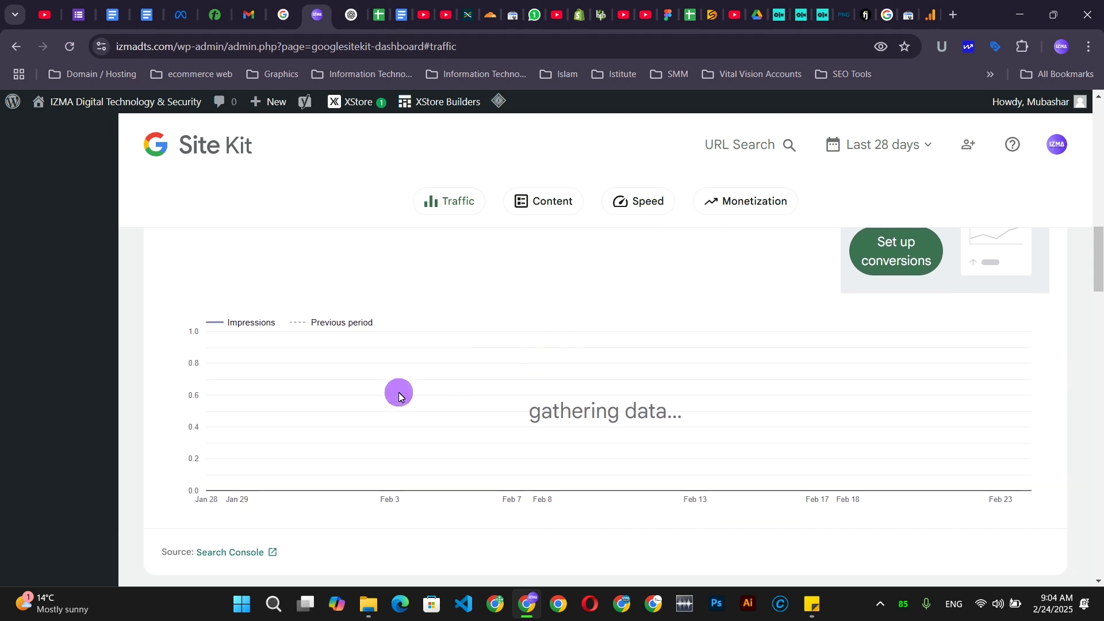
scroll(650, 365, "down", 3)
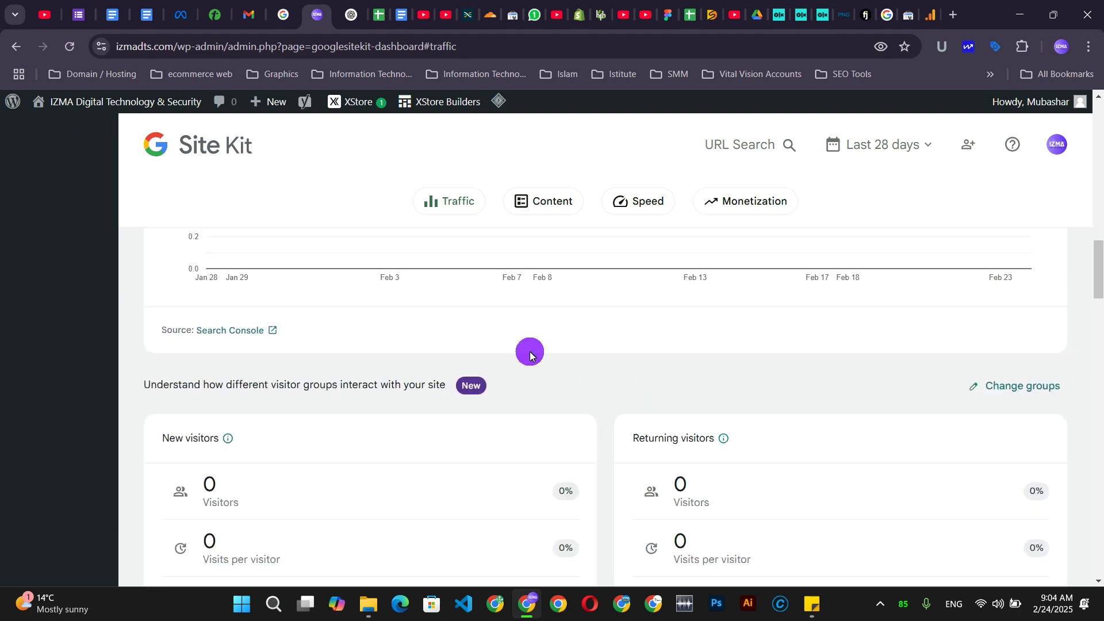
scroll(351, 415, "down", 1)
scroll(505, 393, "down", 1)
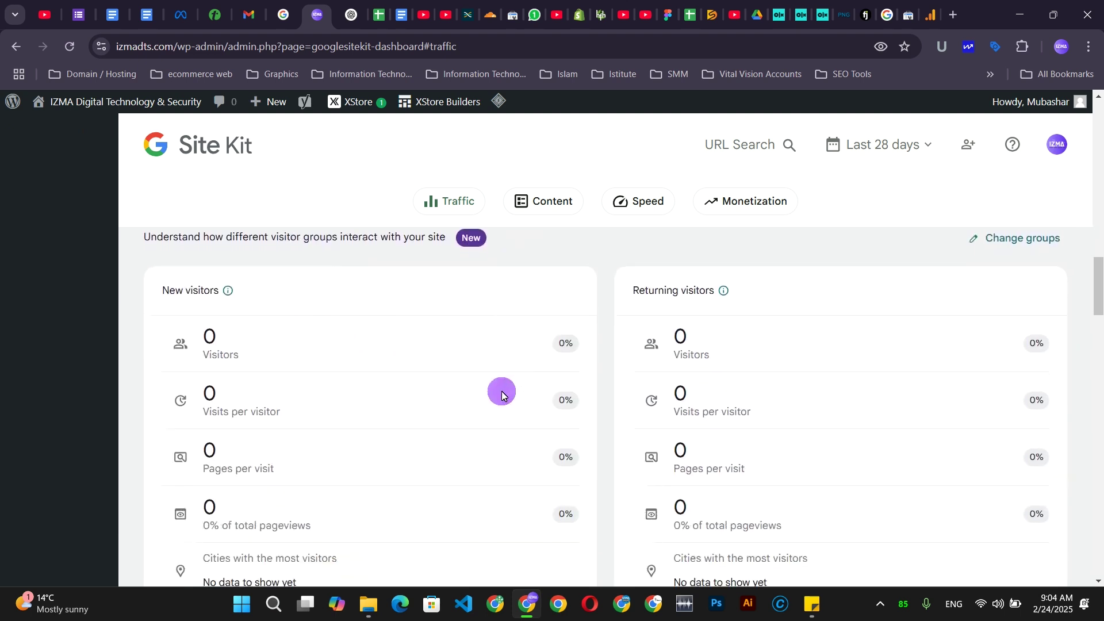
Examine the dashboard's content section, covering the top search queries and the top content over the last 28 days.
scroll(485, 433, "down", 1)
scroll(479, 431, "down", 3)
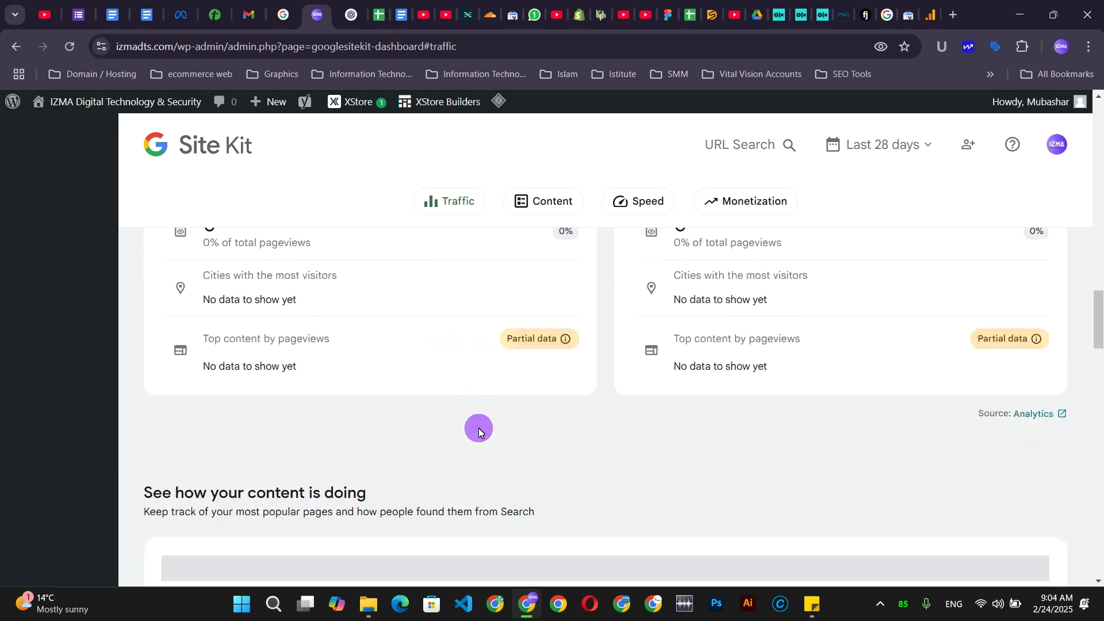
scroll(485, 429, "down", 2)
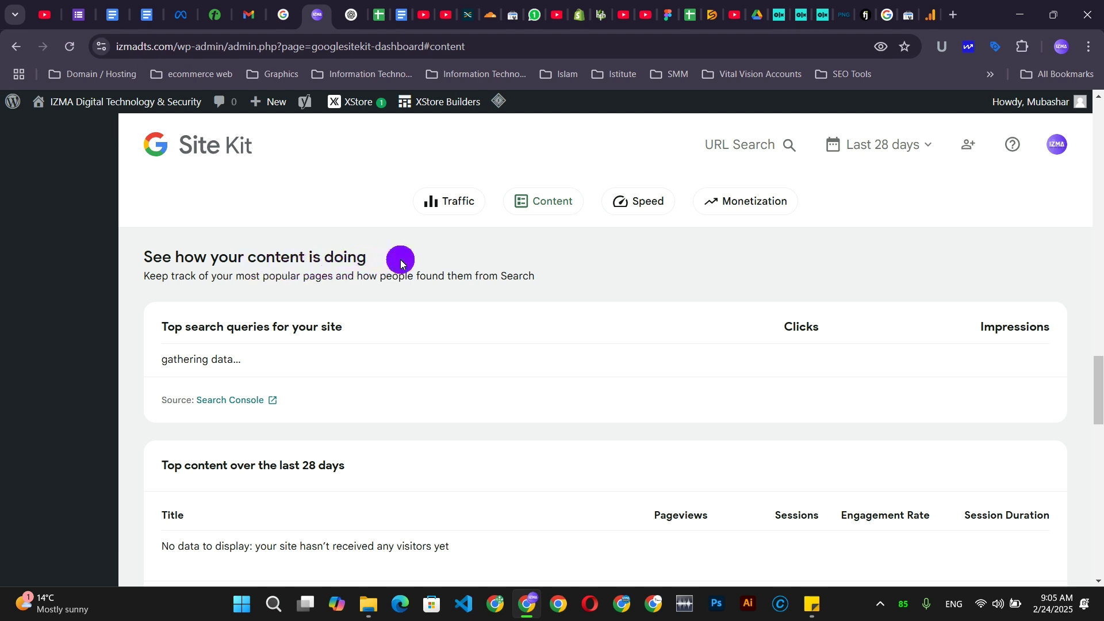
left_click(732, 350)
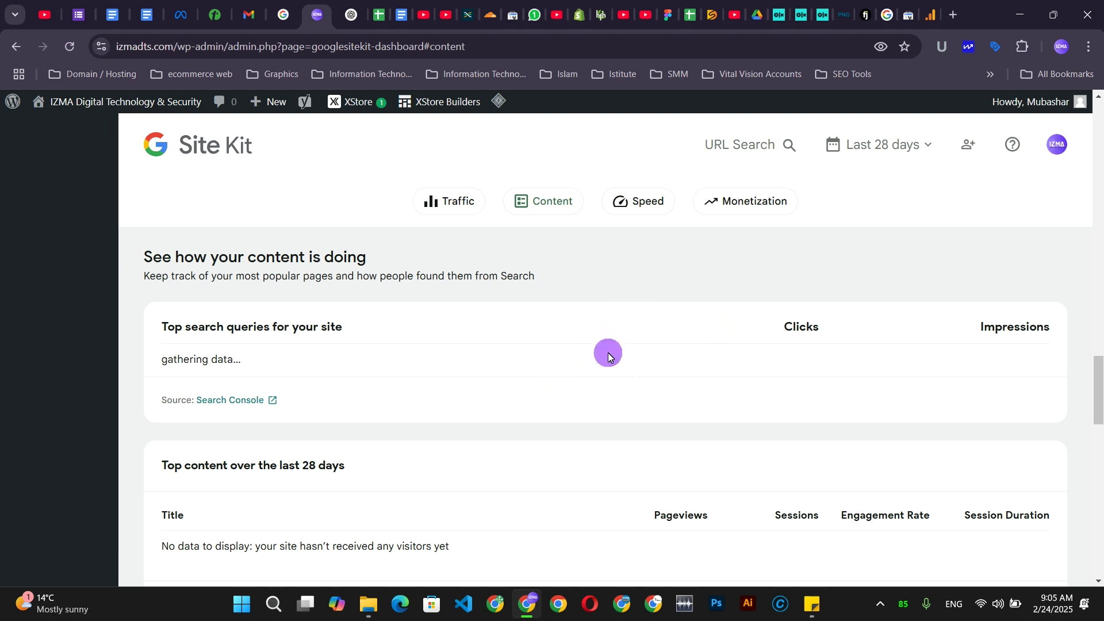
scroll(614, 349, "down", 3)
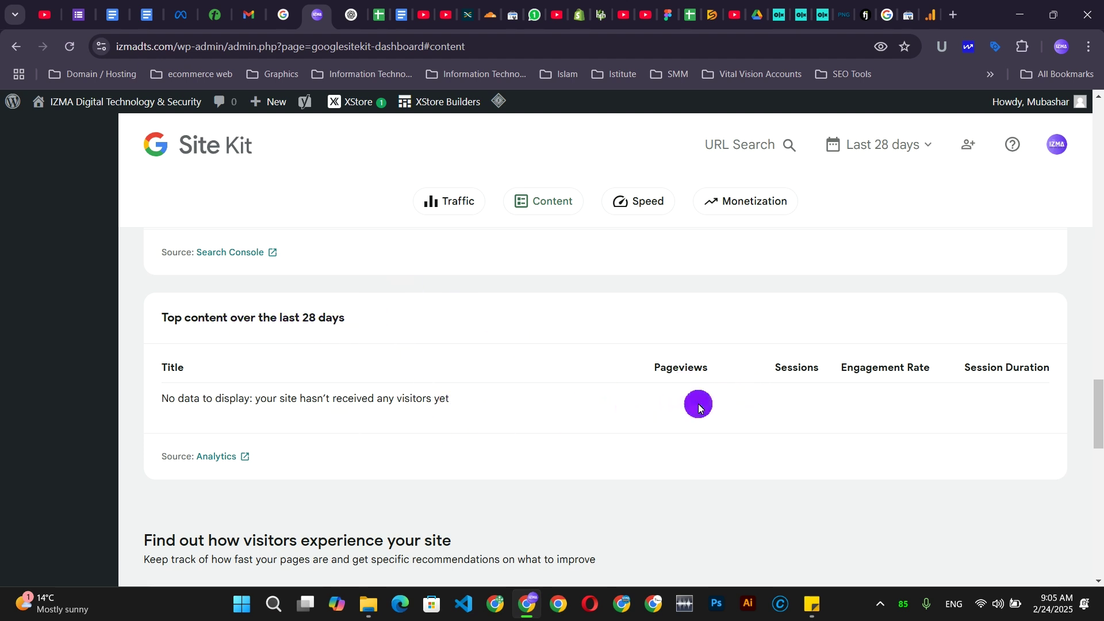
Examine the speed section's lab results for Largest Contentful Paint, Cumulative Layout Shift and Total Blocking Time, plus the PageSpeed Insights reference.
scroll(598, 408, "down", 1)
scroll(583, 408, "down", 2)
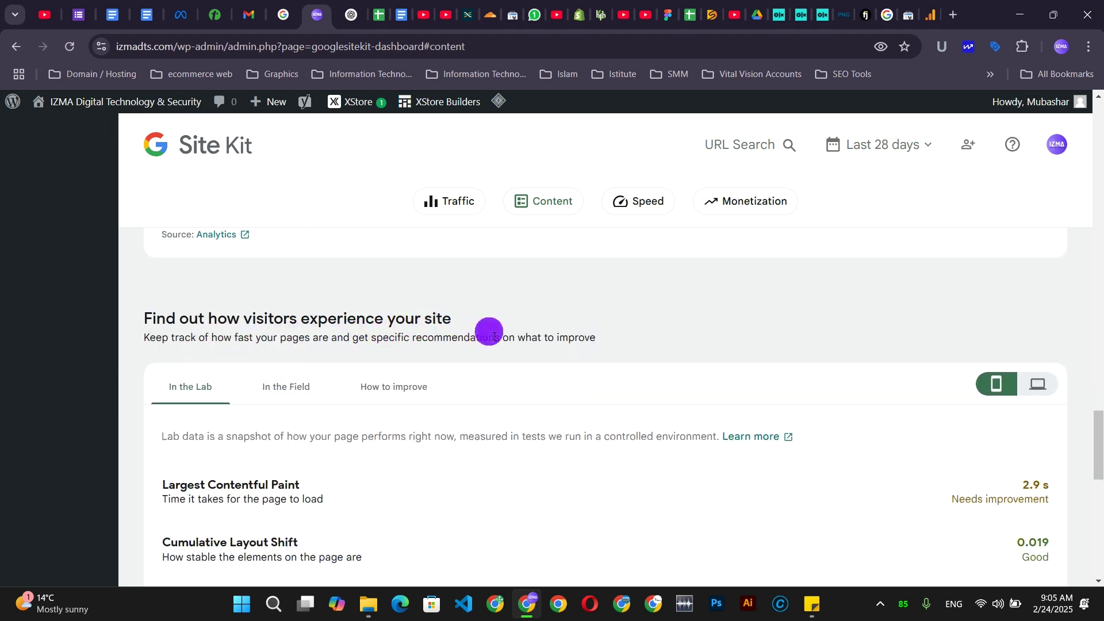
scroll(498, 331, "down", 1)
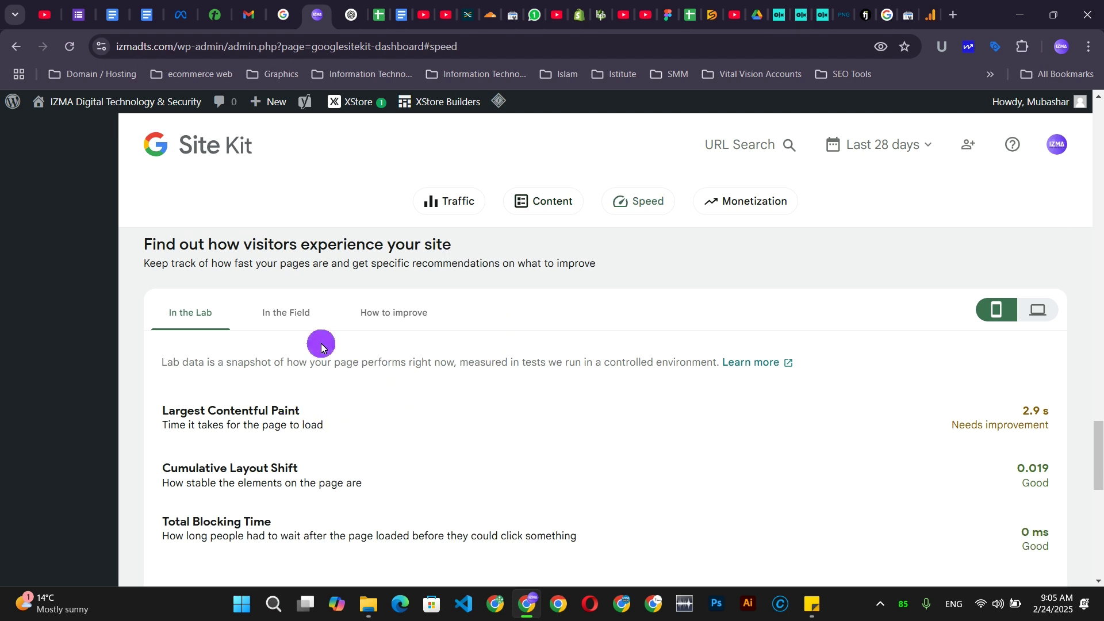
scroll(321, 429, "down", 2)
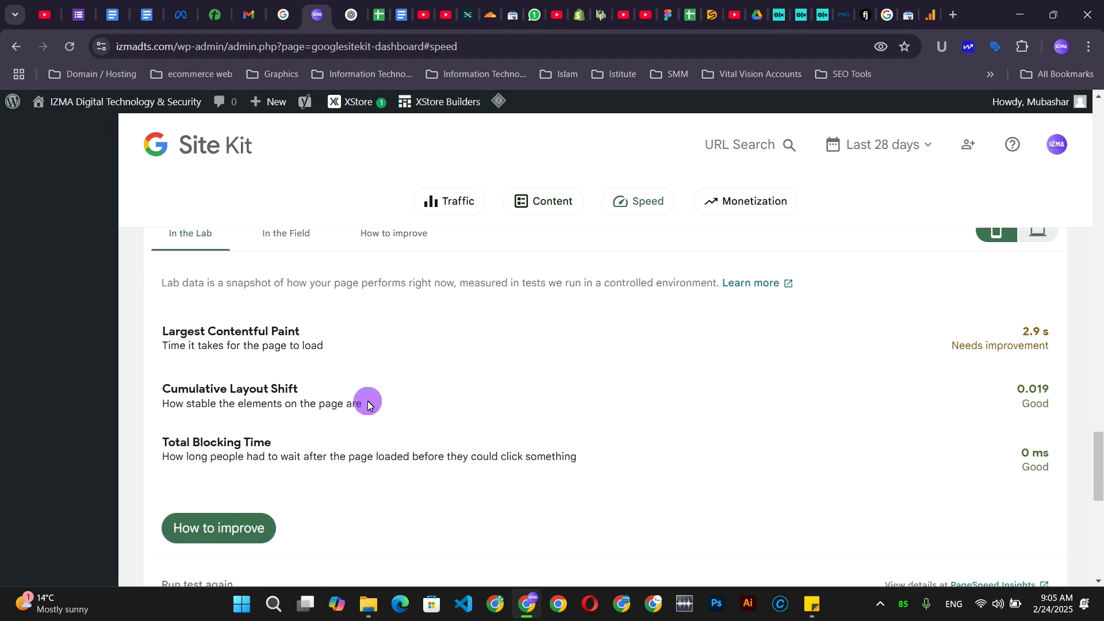
scroll(233, 471, "up", 2)
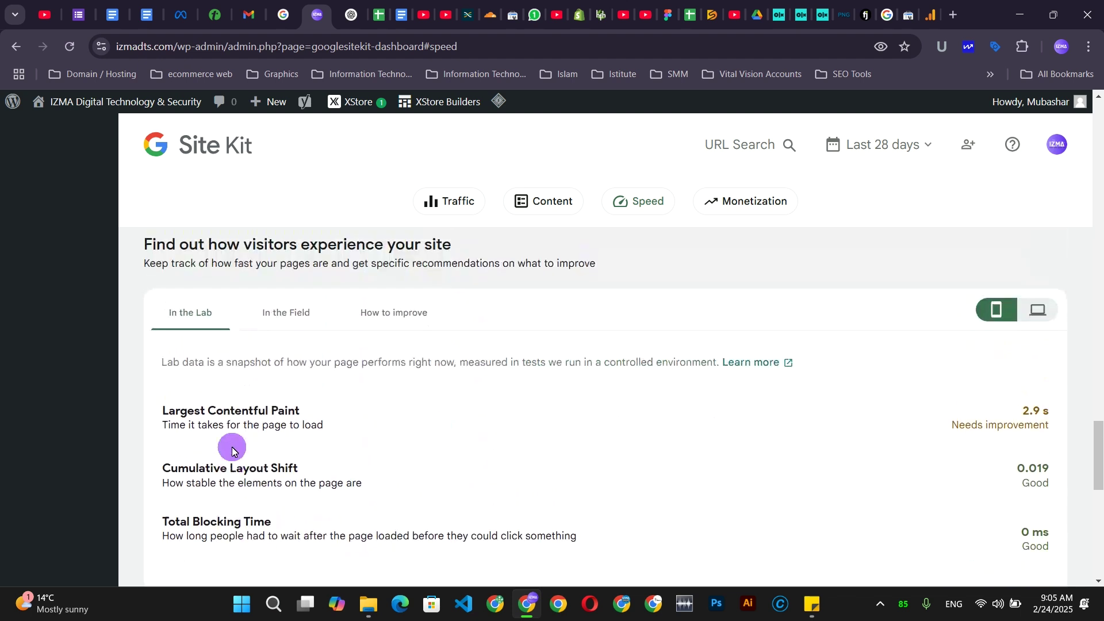
scroll(288, 340, "up", 2)
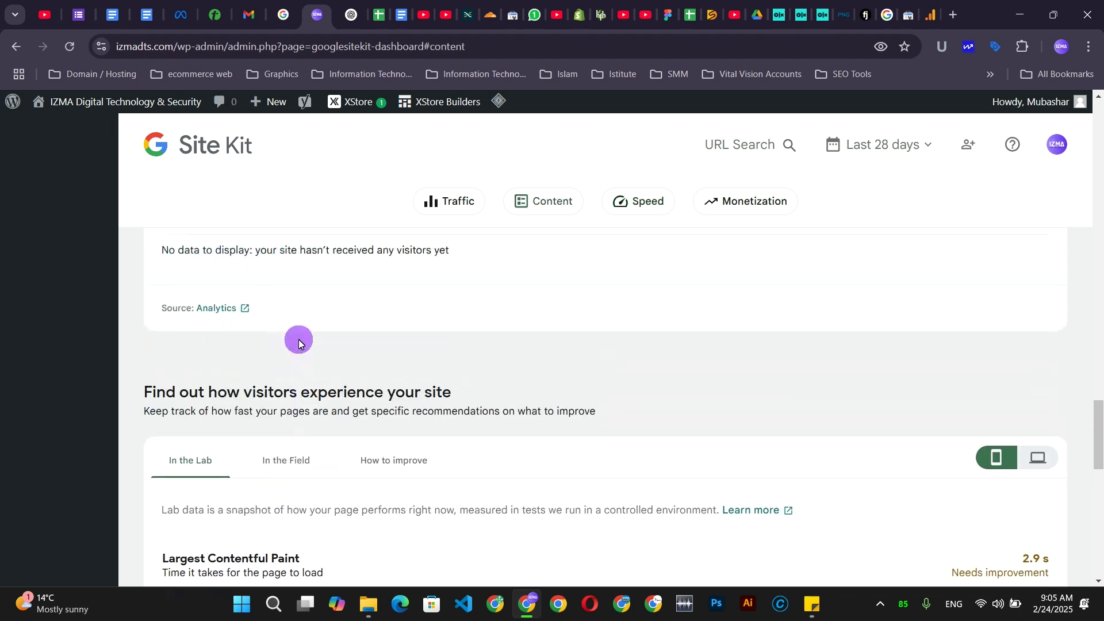
scroll(485, 379, "down", 1)
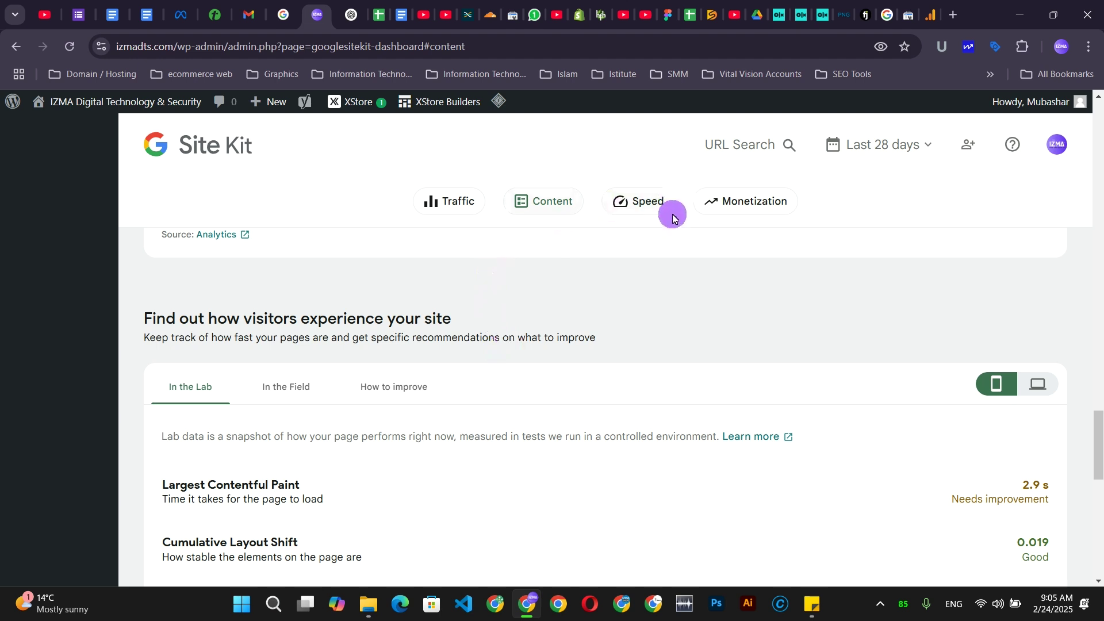
scroll(355, 347, "down", 3)
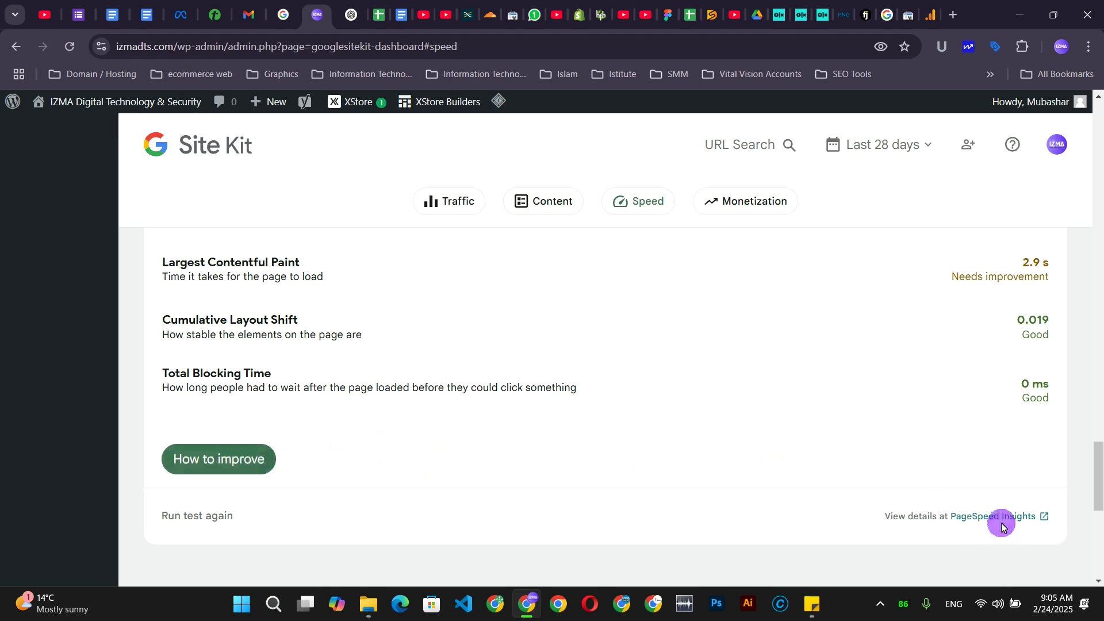
left_click(1051, 520)
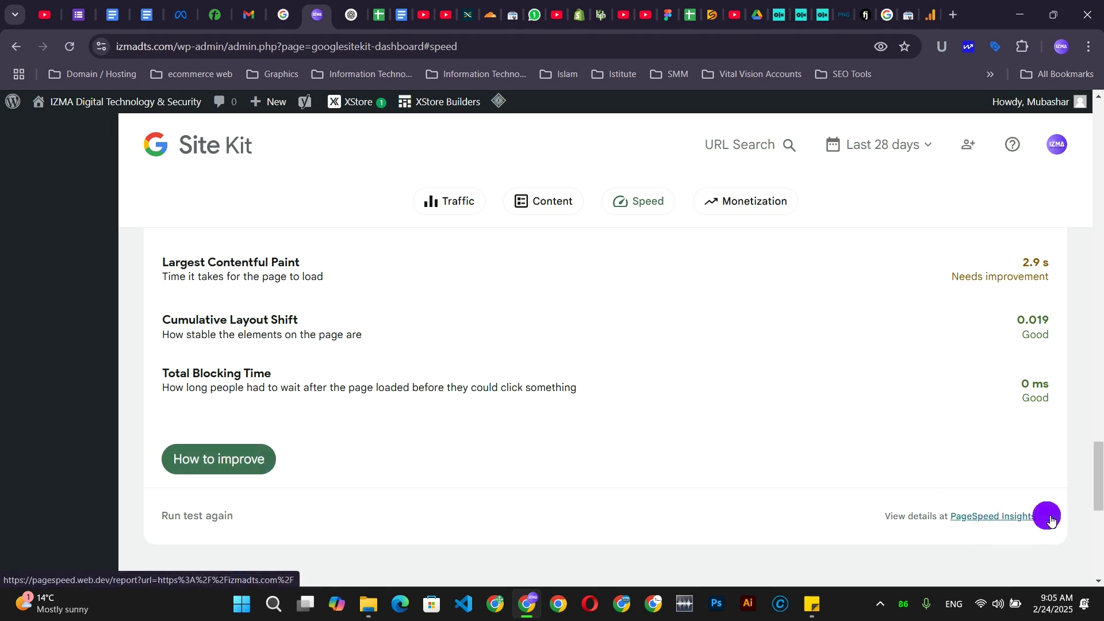
Look through the dashboard's traffic, content and speed sections again, ending at the AdSense offer in the monetization section.
scroll(1010, 493, "up", 10)
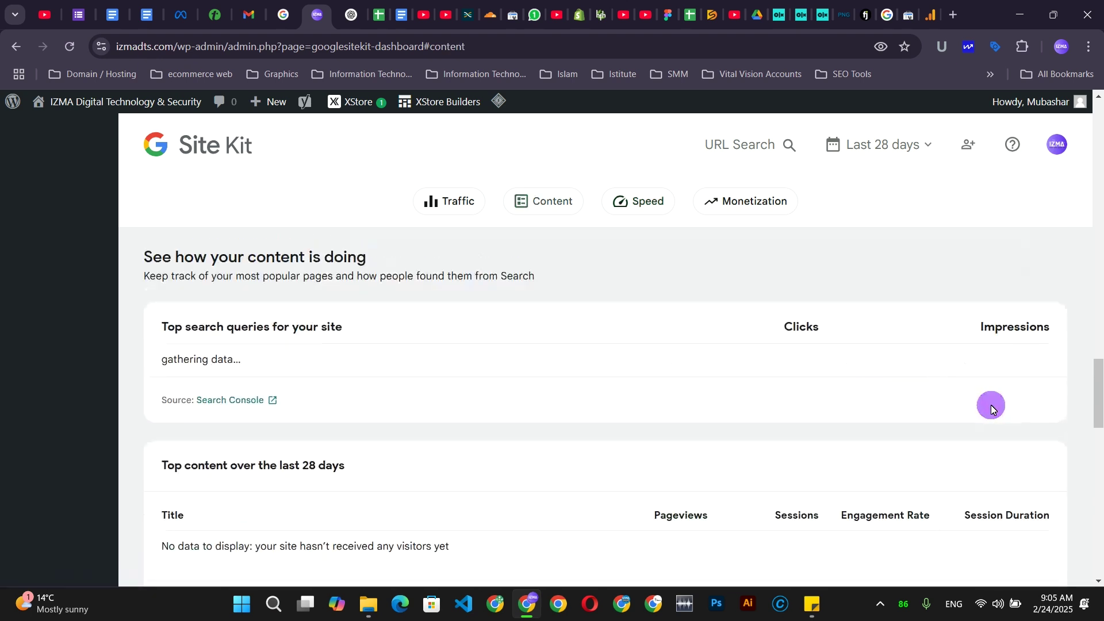
scroll(990, 404, "up", 5)
scroll(1003, 420, "down", 1)
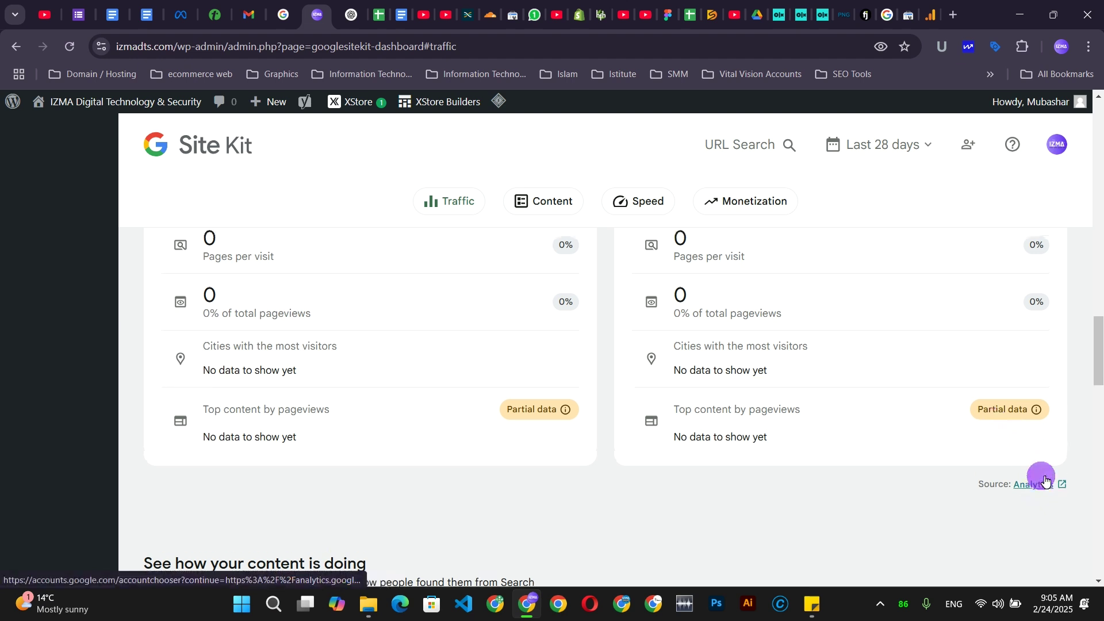
scroll(1021, 402, "up", 6)
scroll(1011, 377, "up", 8)
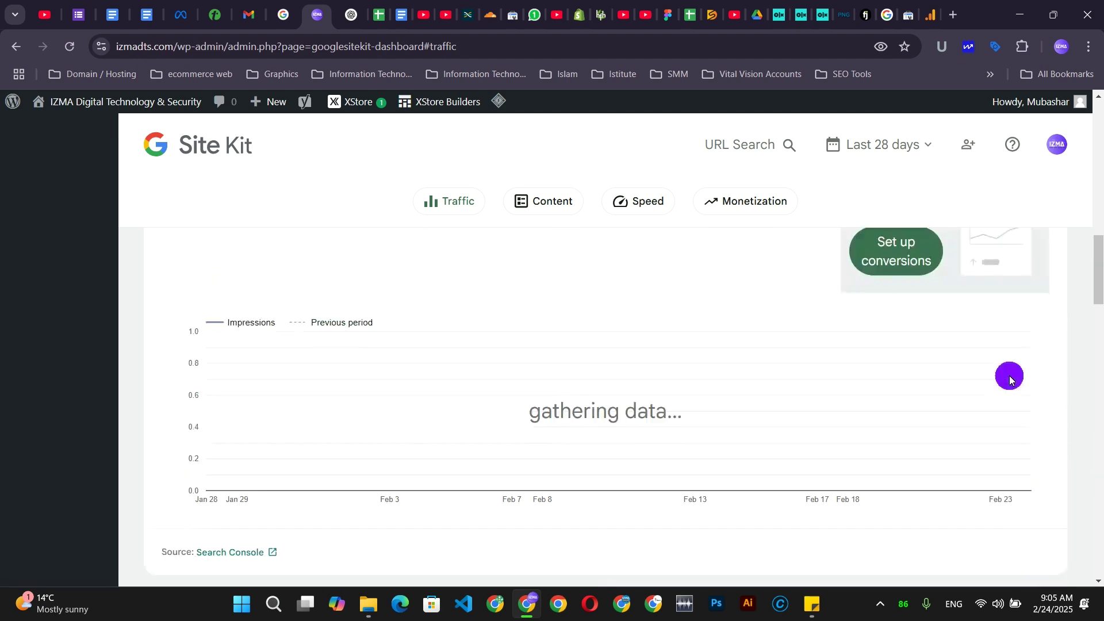
scroll(1010, 379, "down", 6)
scroll(1010, 380, "down", 15)
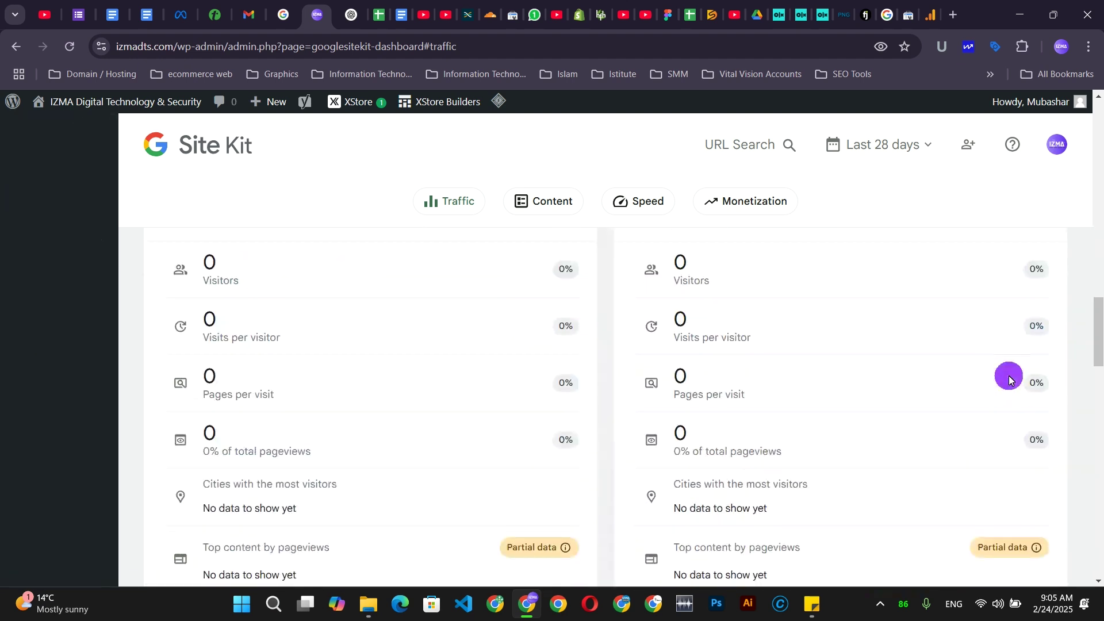
scroll(862, 381, "up", 3)
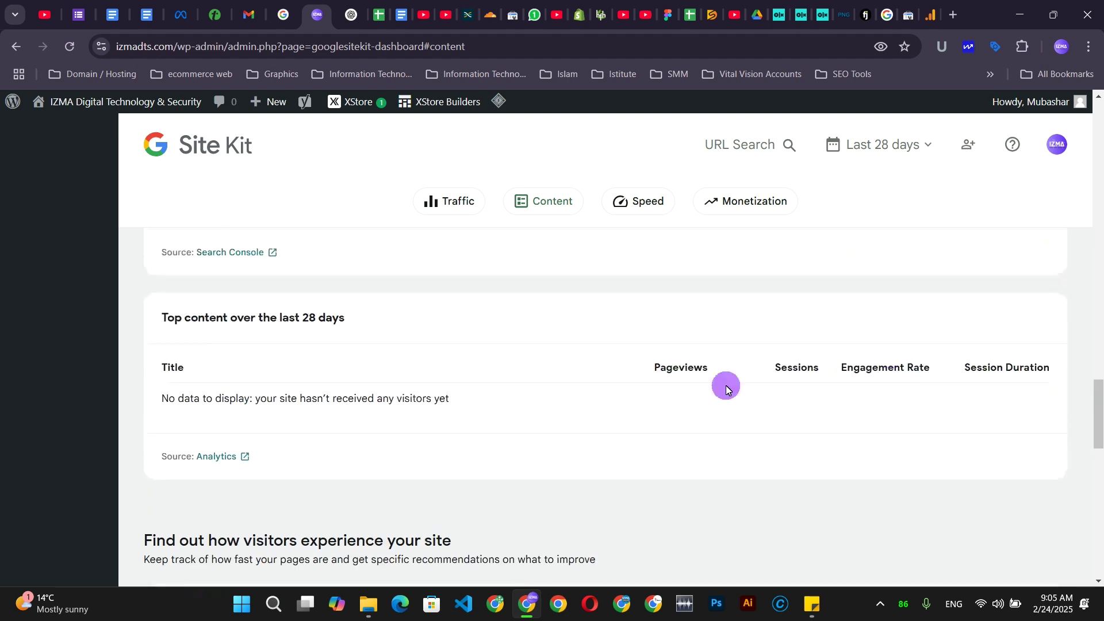
scroll(414, 385, "down", 4)
scroll(237, 376, "down", 10)
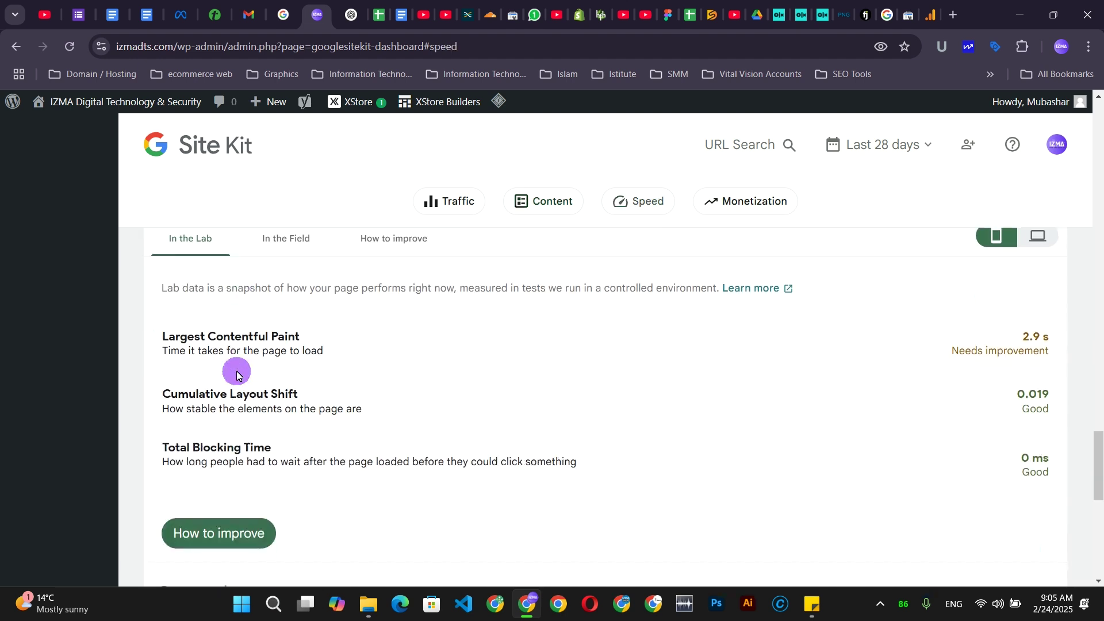
scroll(323, 368, "down", 3)
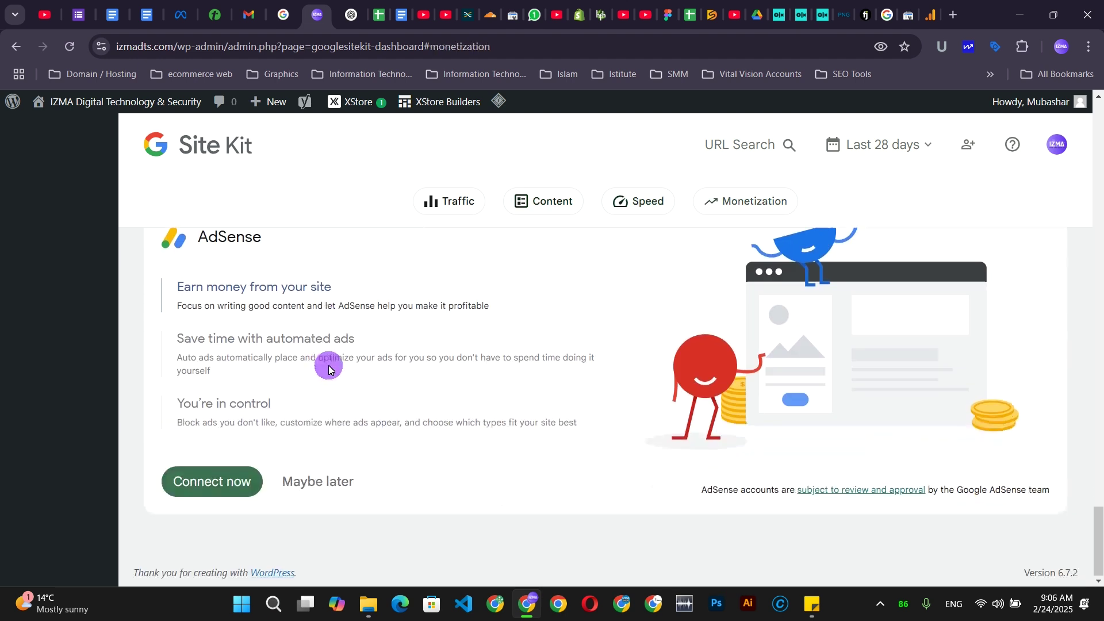
Go back to the beginning of the Site Kit dashboard and review the audience growth section with its All Visitors chart.
scroll(189, 399, "up", 1)
scroll(460, 371, "up", 15)
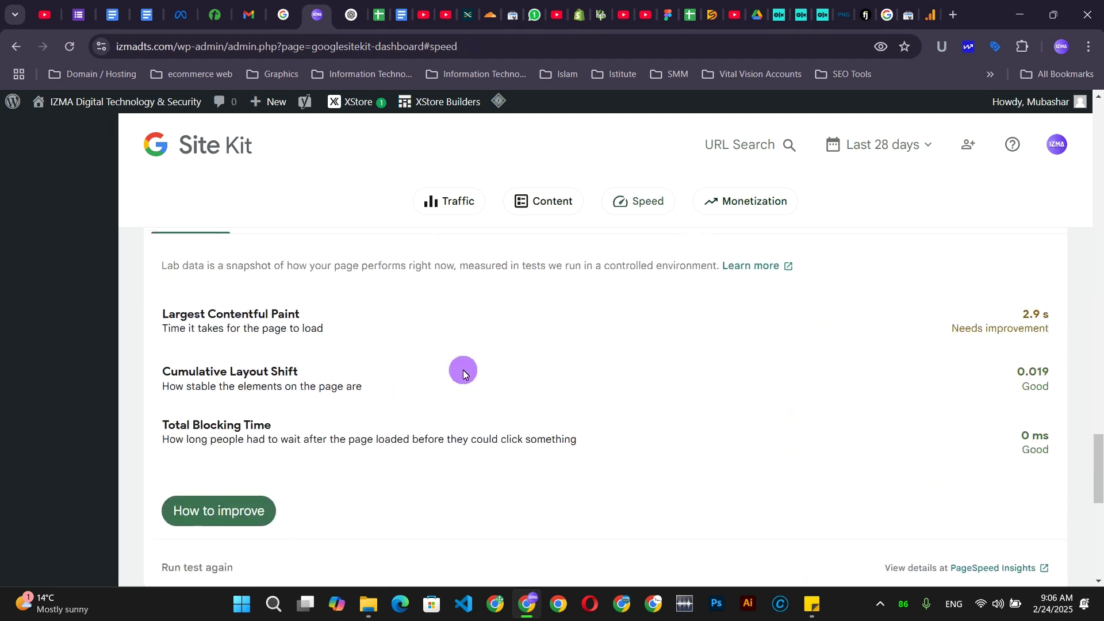
scroll(470, 377, "up", 10)
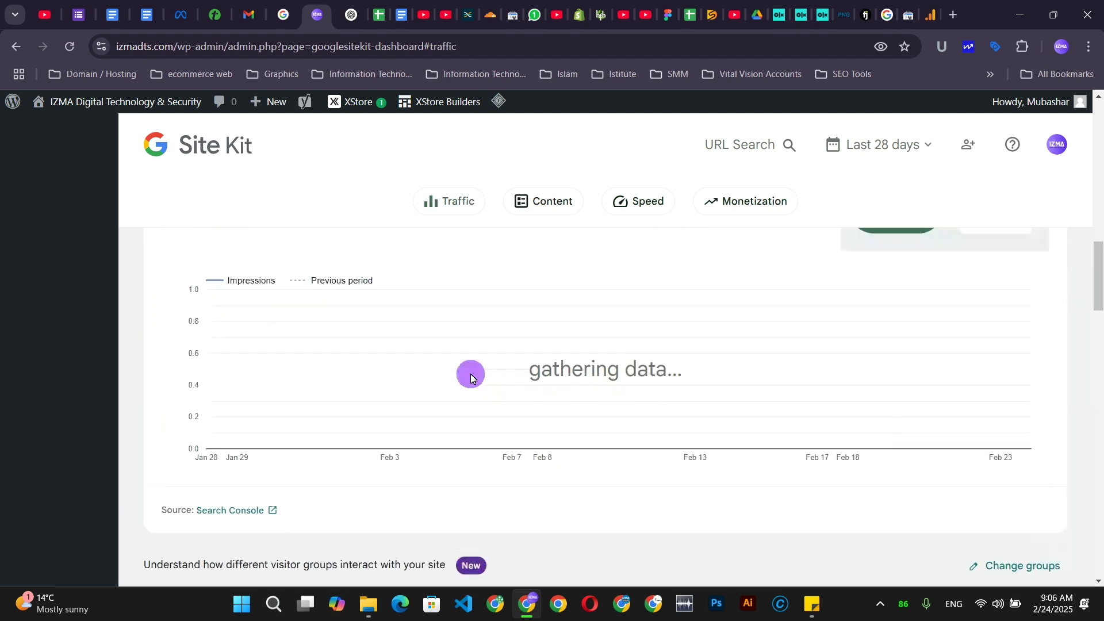
scroll(471, 377, "up", 3)
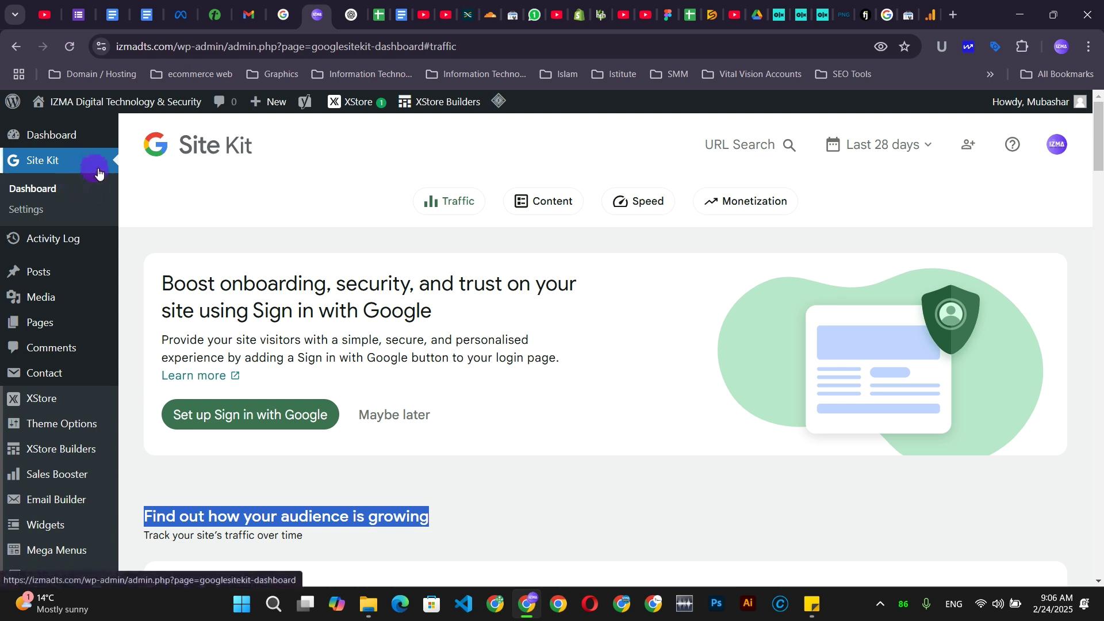
scroll(419, 252, "down", 8)
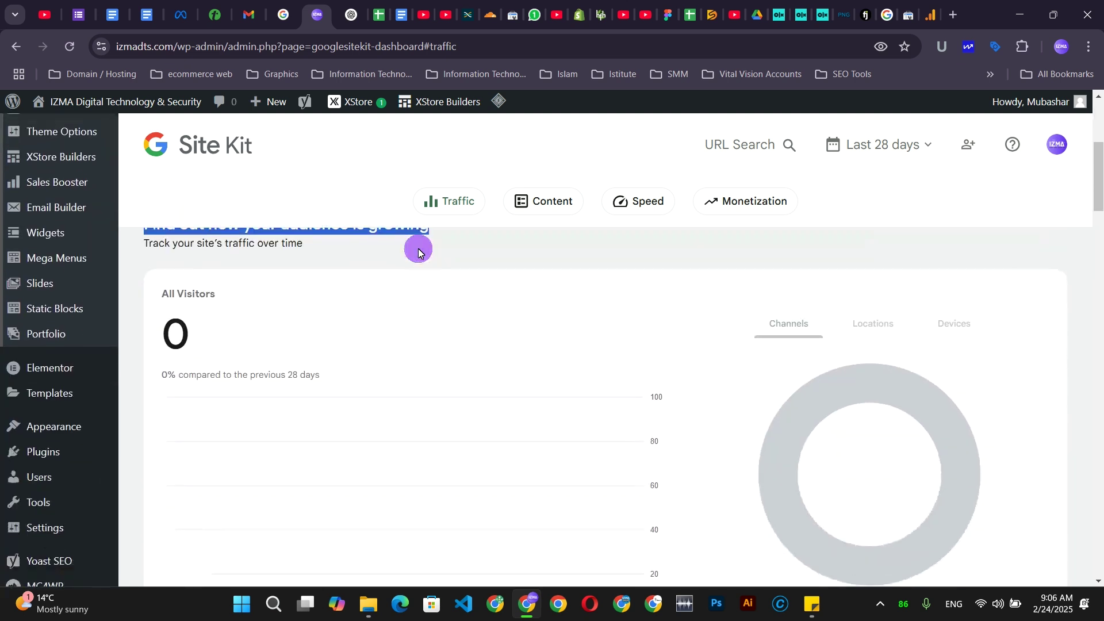
scroll(419, 251, "down", 2)
scroll(419, 252, "up", 10)
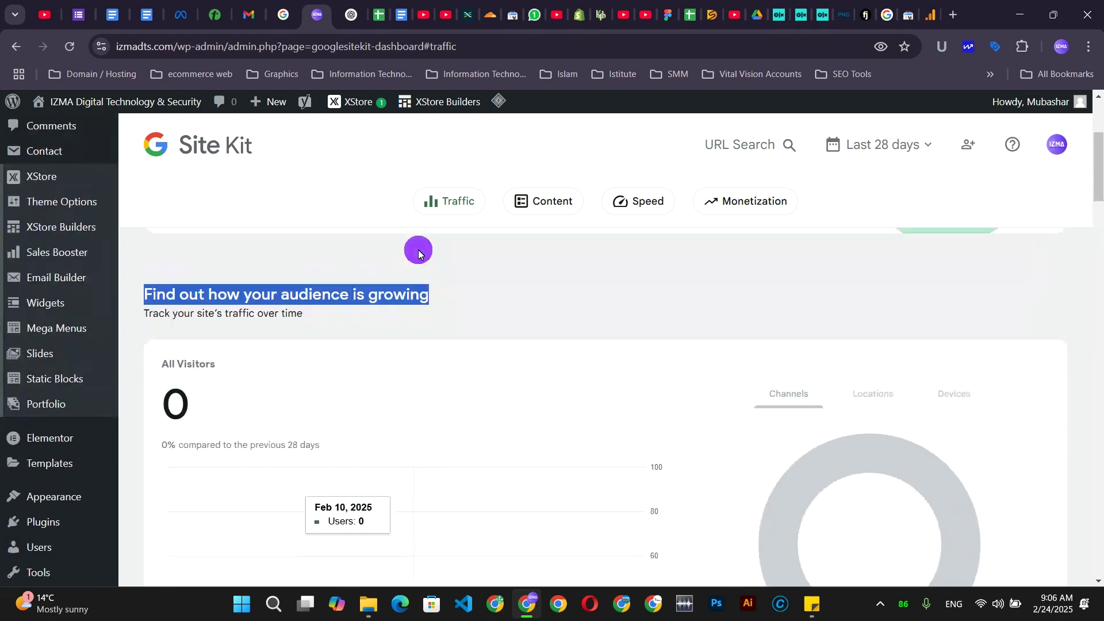